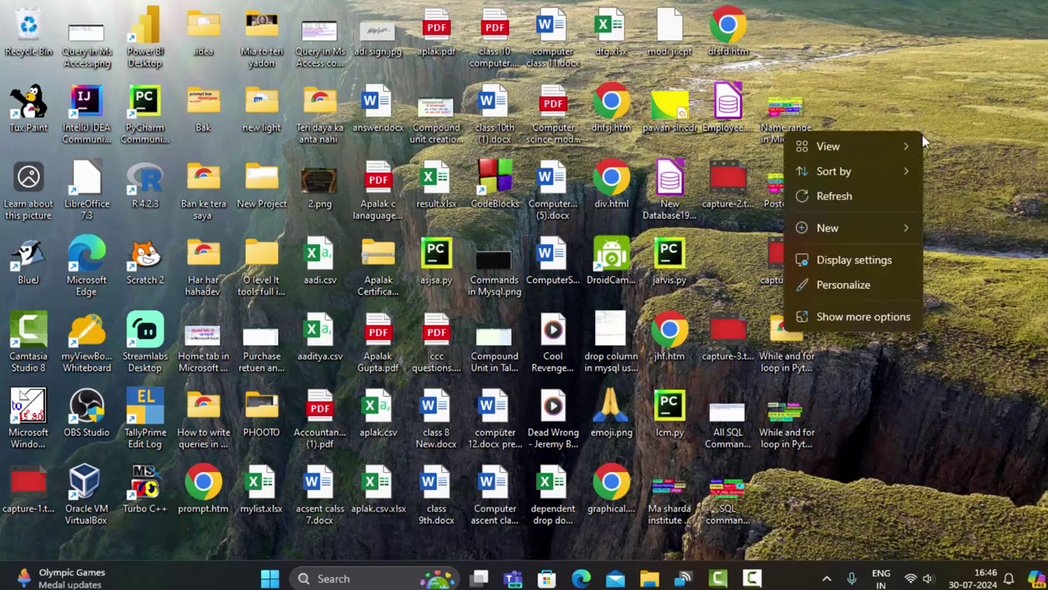
click(882, 198)
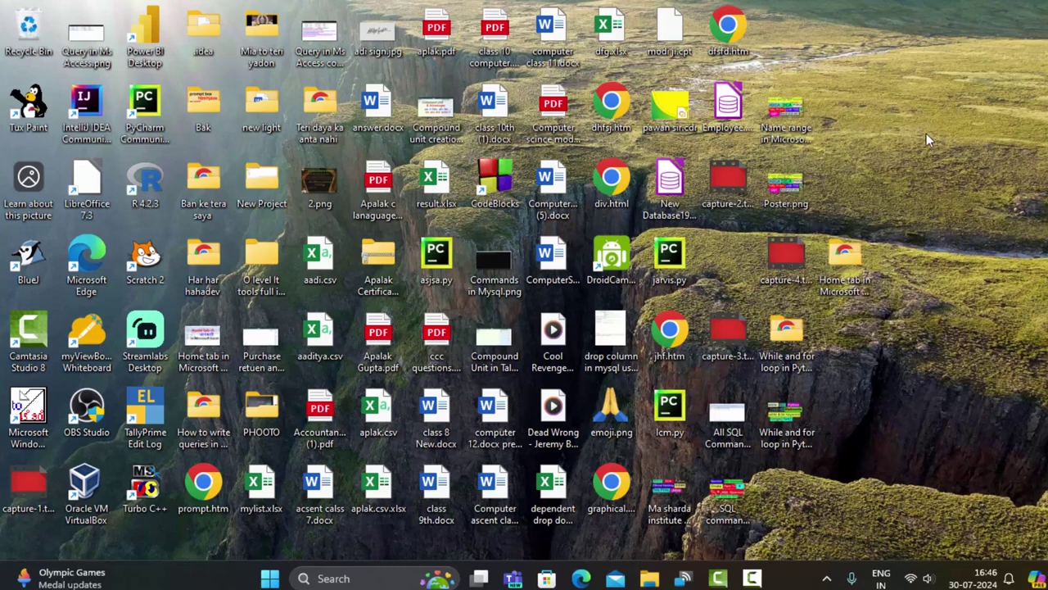
right_click(927, 128)
click(895, 186)
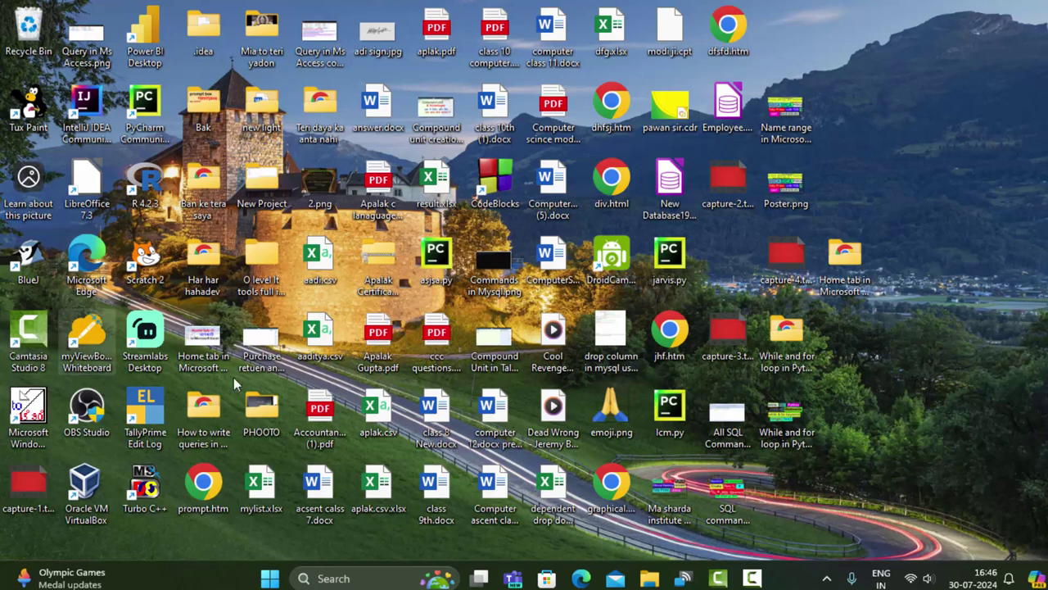
Step: Launch TallyPrime Edit Log in Educational Mode and open the Grocessary Shop company
double_click(139, 413)
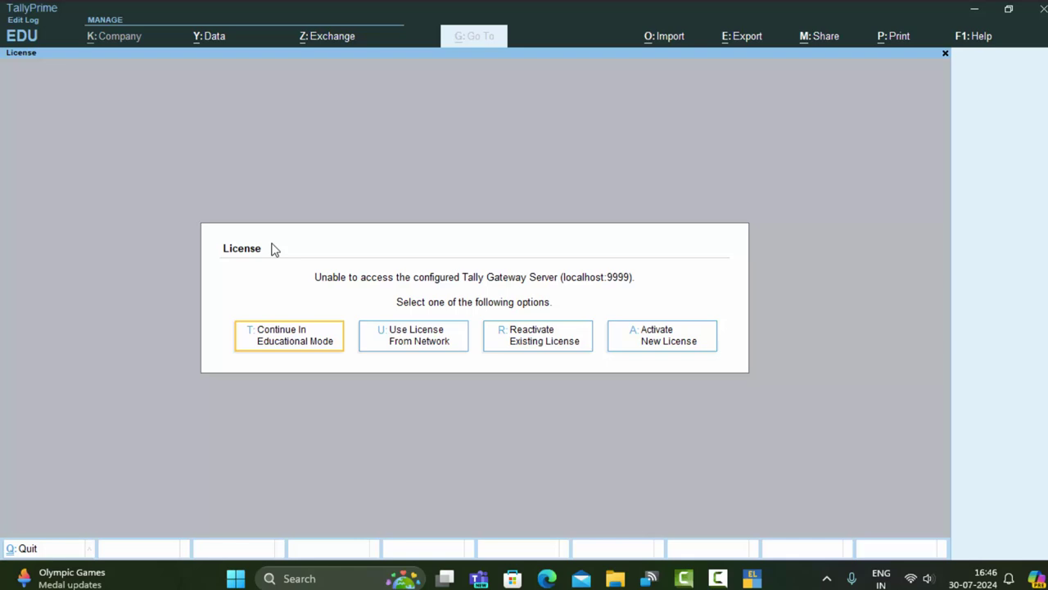
click(301, 348)
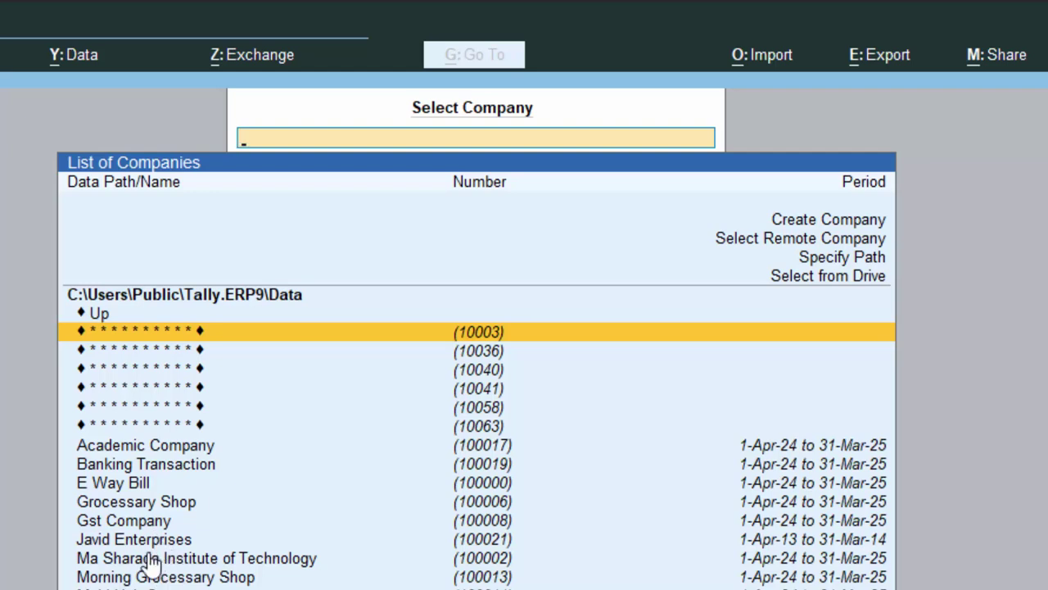
click(141, 508)
click(141, 508)
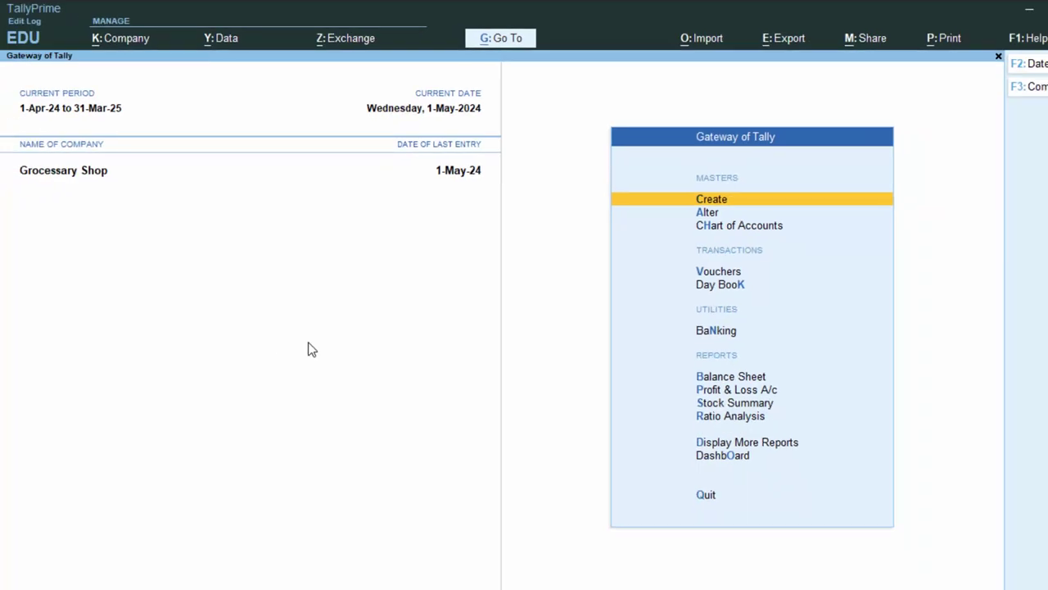
Step: Enable the Payroll feature for the company by choosing the inactive Payroll voucher type, and return to the Gateway of Tally
click(711, 273)
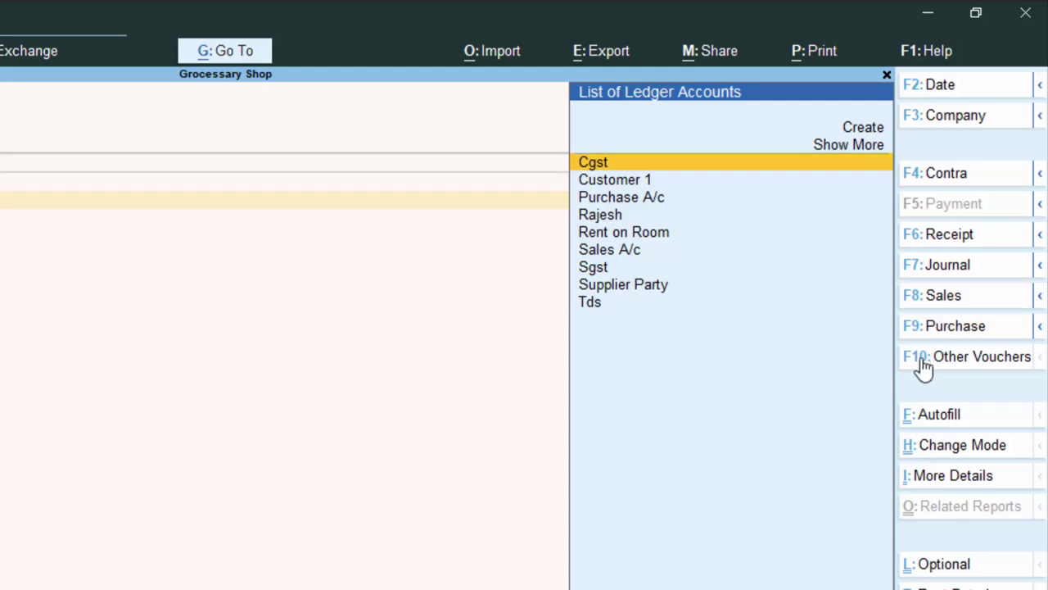
click(955, 360)
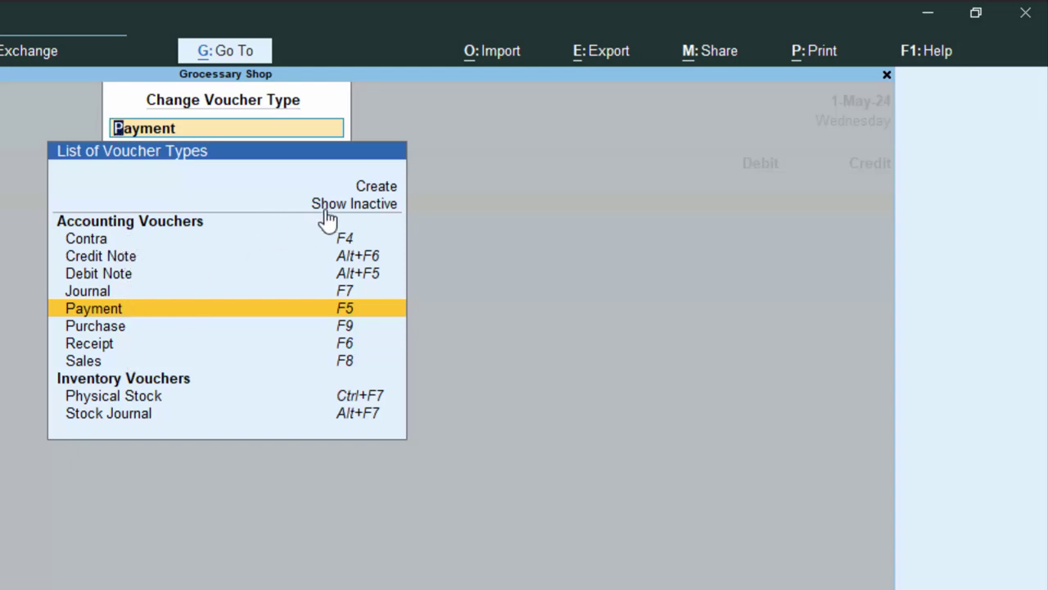
click(354, 205)
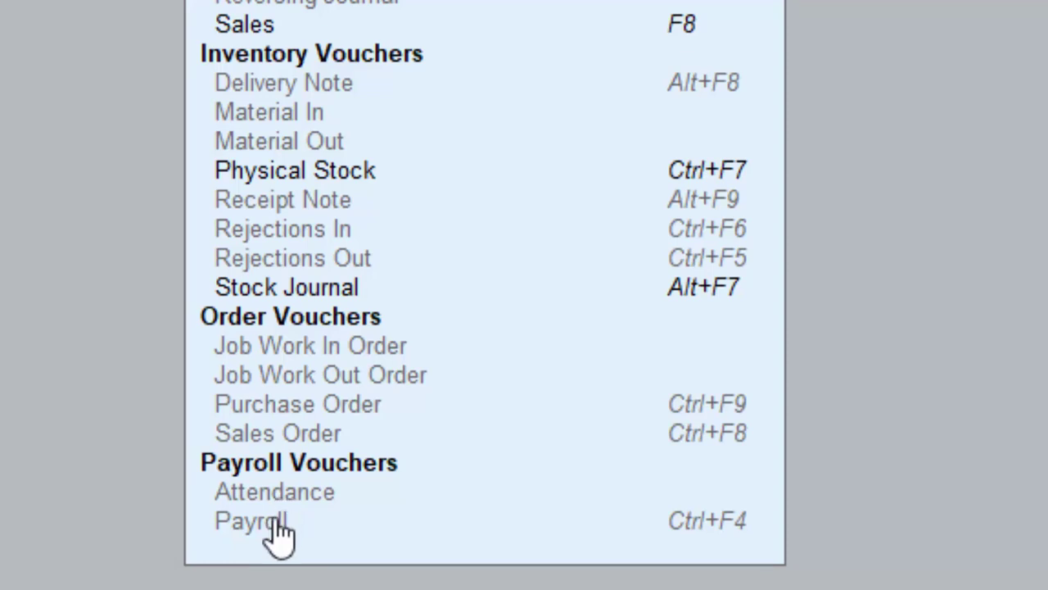
click(277, 524)
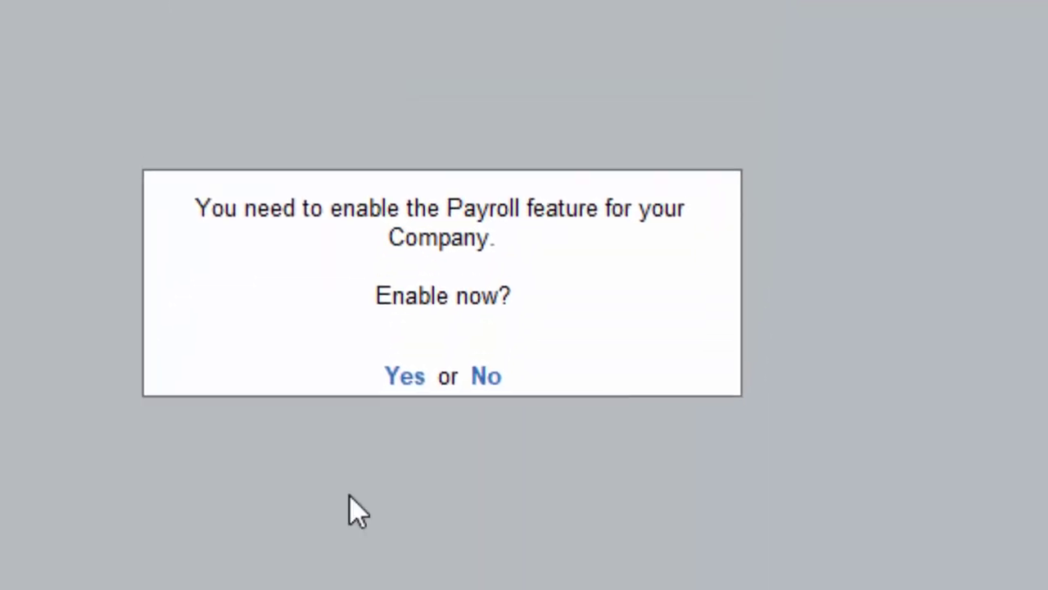
click(426, 255)
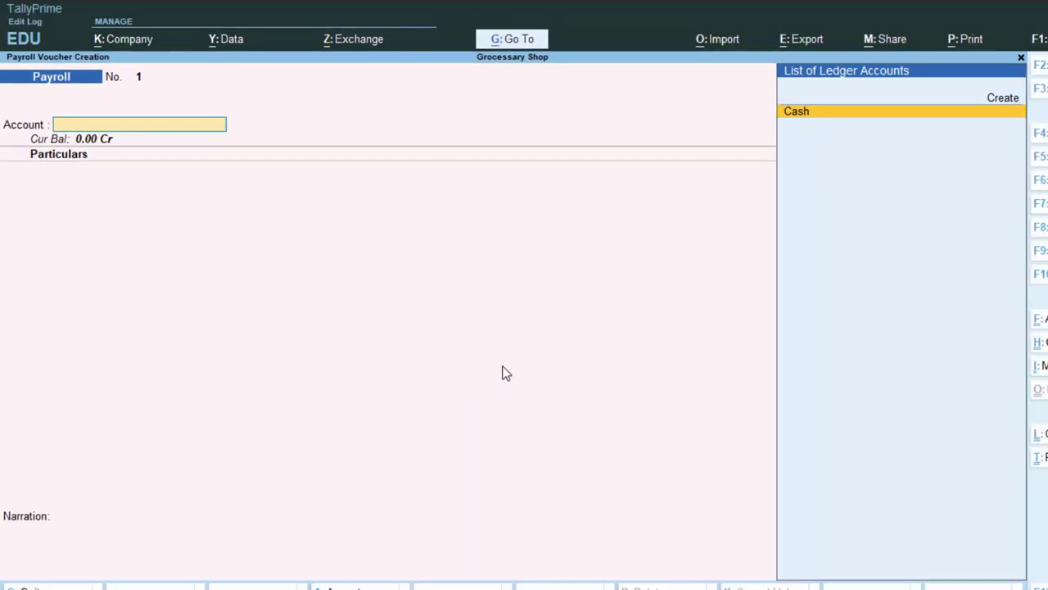
key(Escape)
key(y)
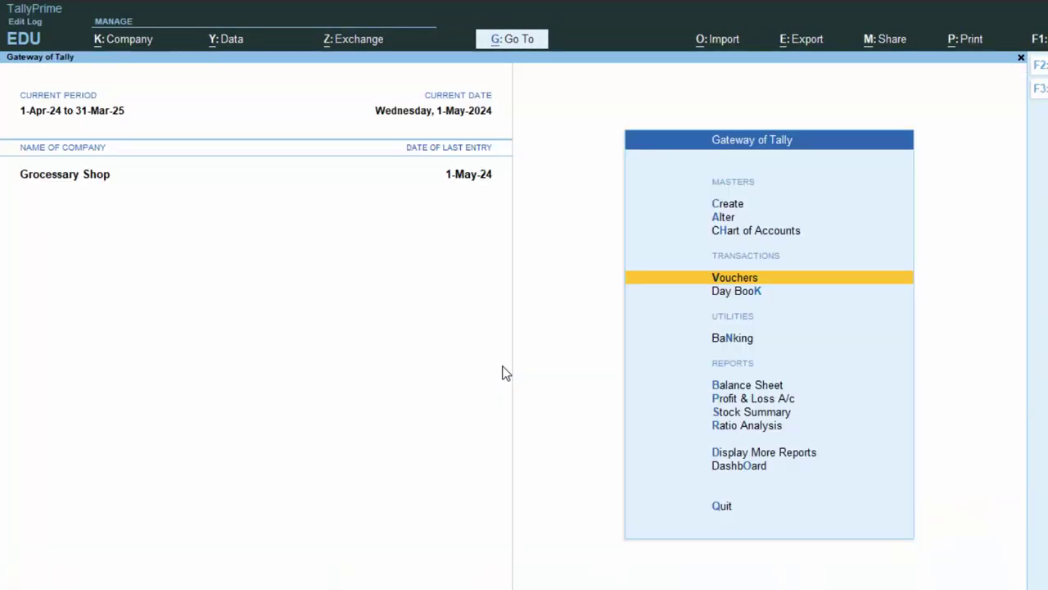
Step: Open voucher entry and switch to the Attendance payroll voucher type
key(Return)
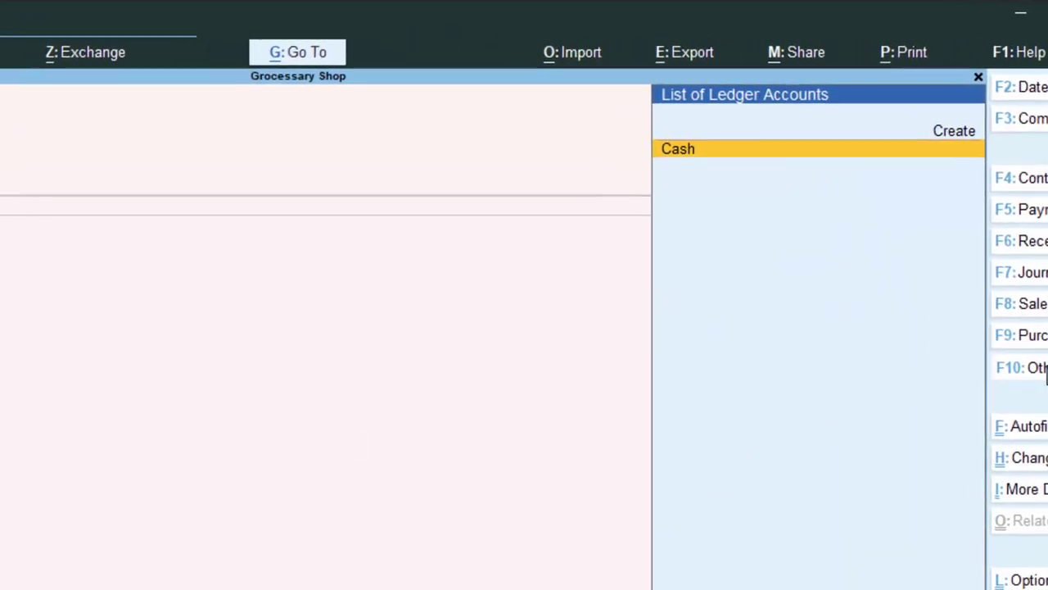
click(983, 361)
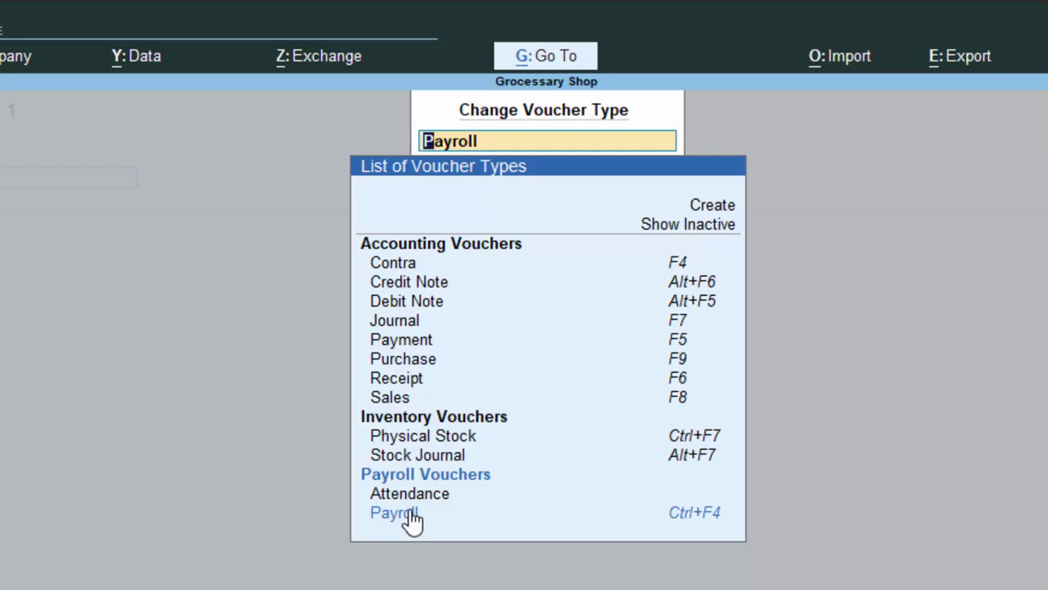
click(416, 493)
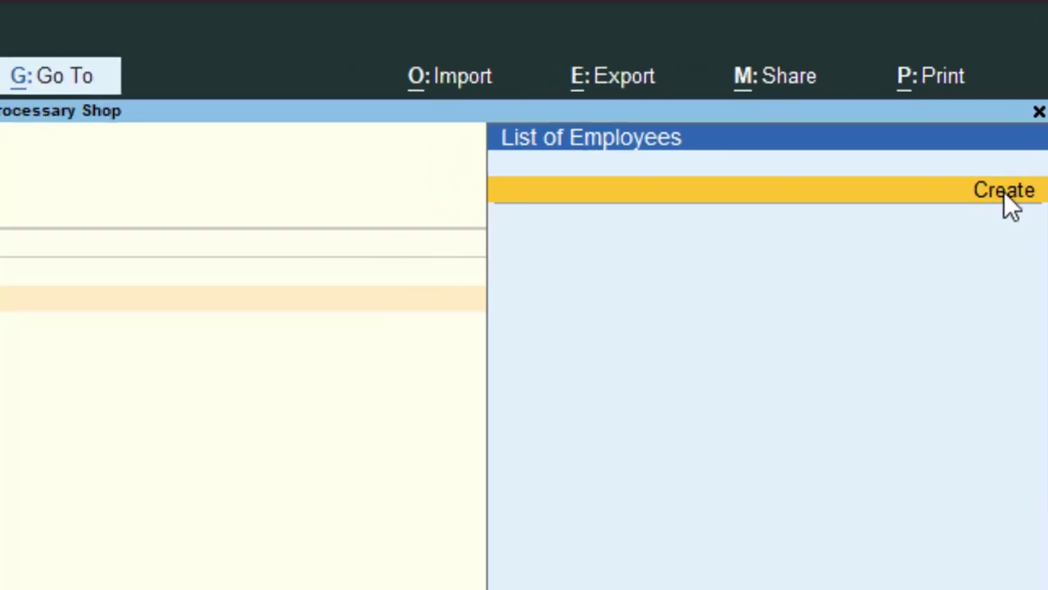
Step: Begin creating a new employee from the Attendance voucher and enter the employee's name with no alias
click(926, 212)
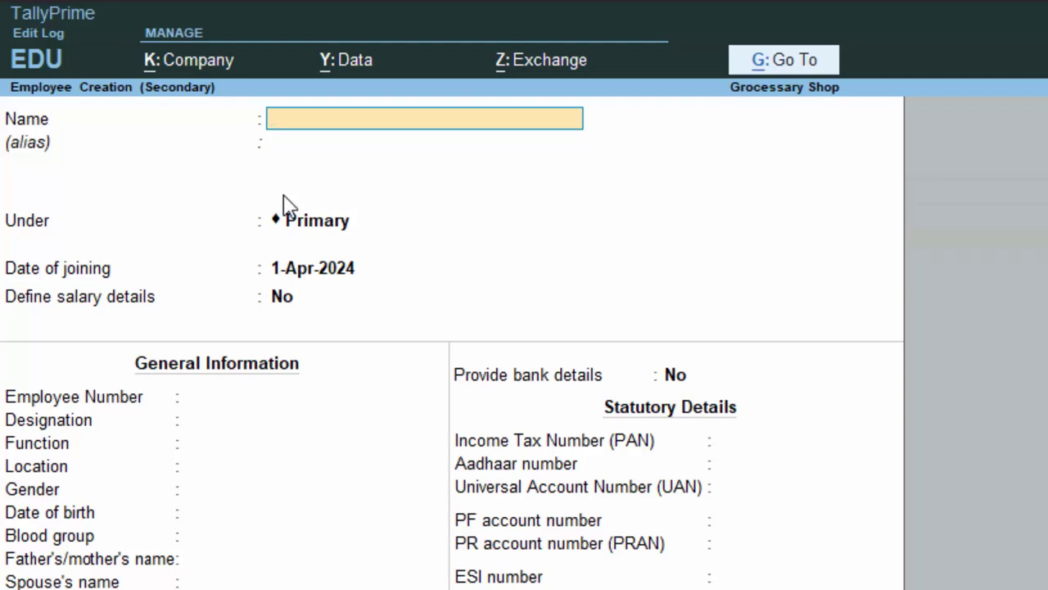
text(Ramesh)
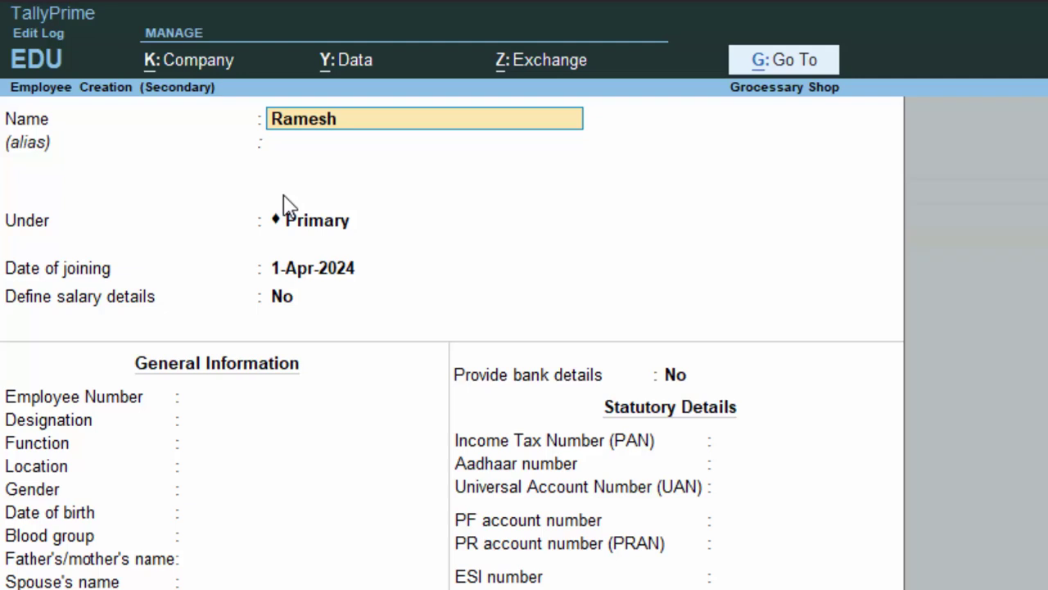
key(Return)
key(Return)
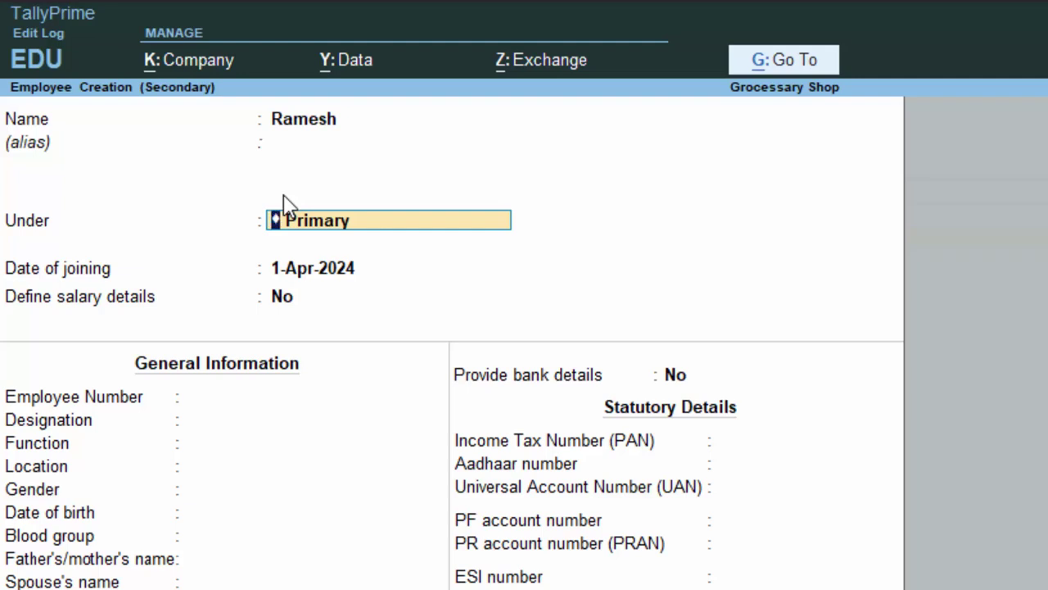
Step: Create an employee group named Sales under Primary without salary details, and place the new employee under it
key(BackSpace)
key(alt+c)
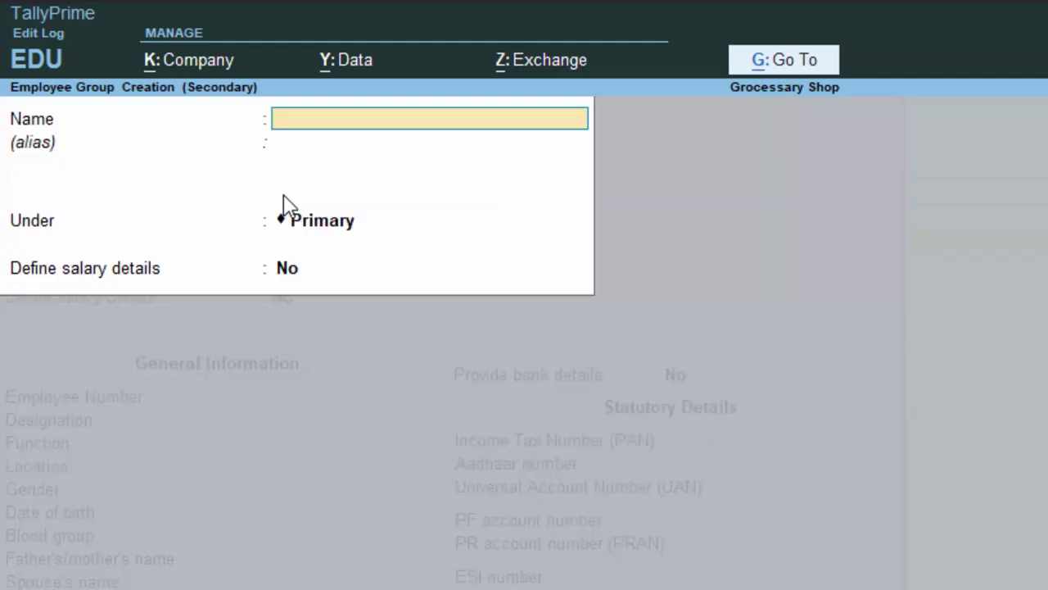
text(Sa)
key(Return)
key(Return)
key(Return)
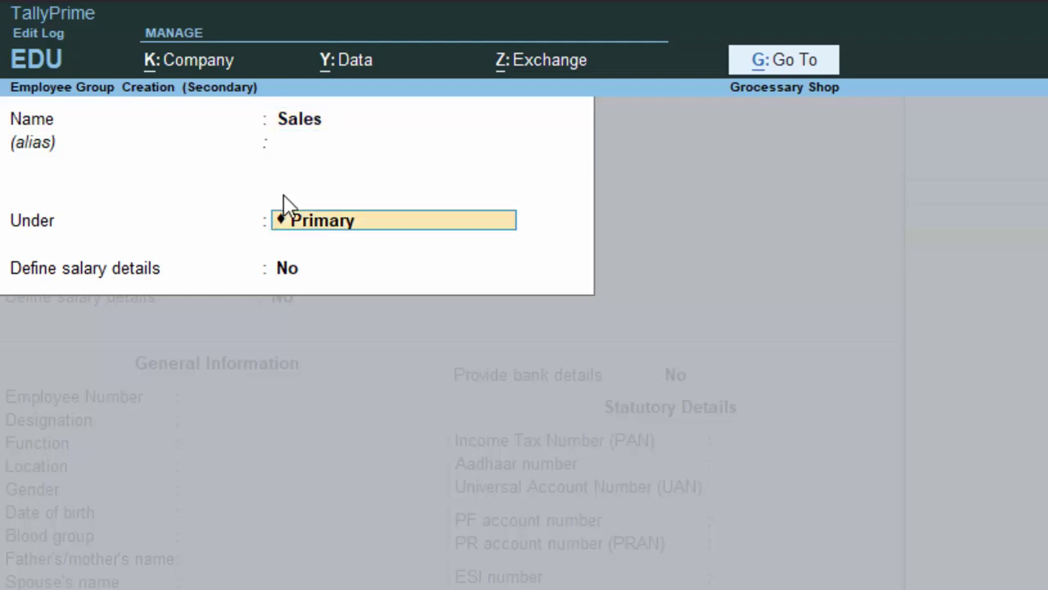
key(Return)
key(Return)
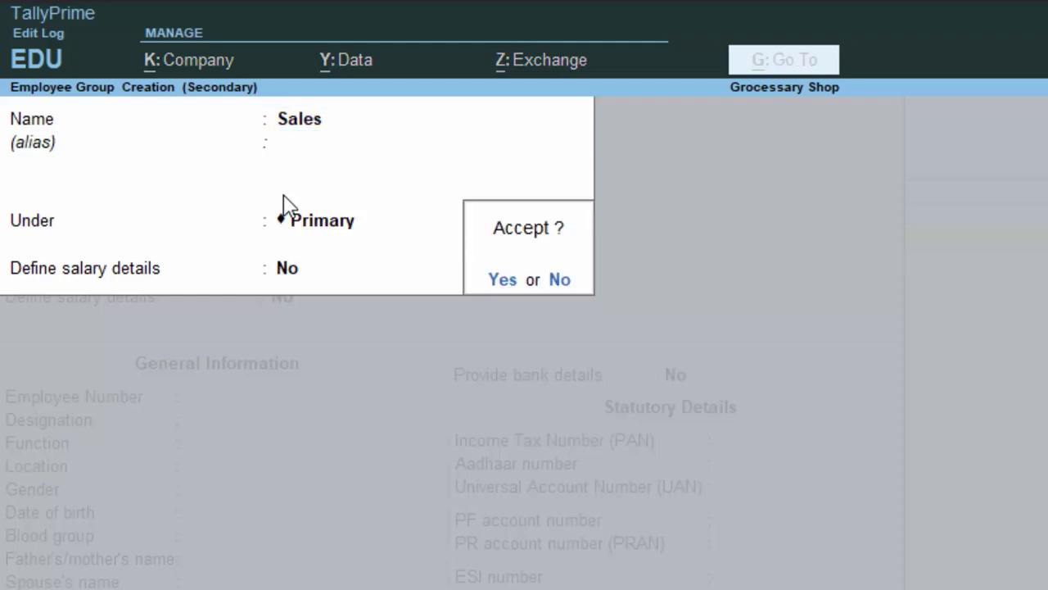
key(Return)
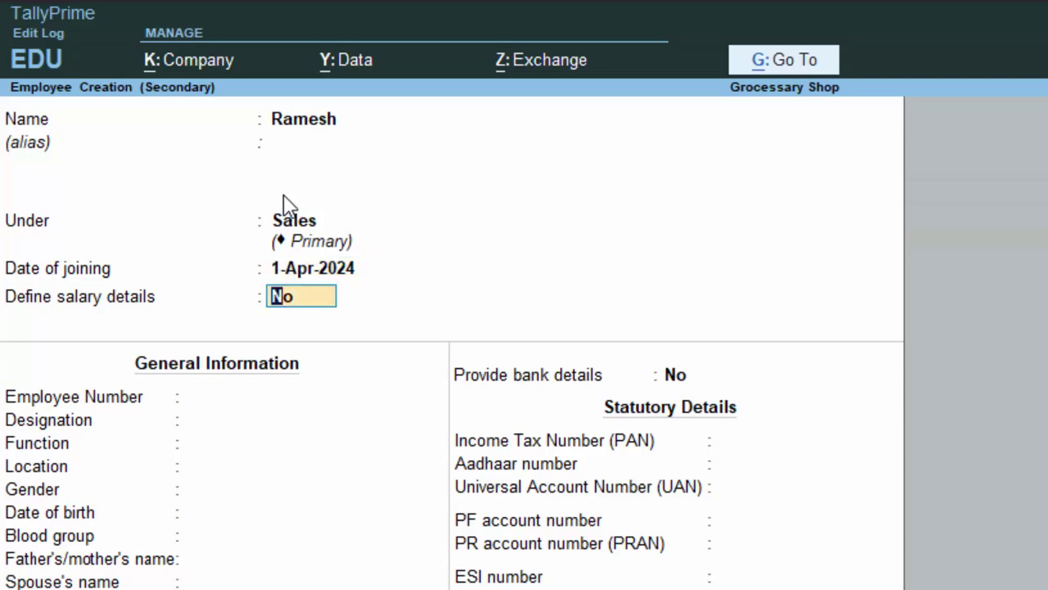
Step: Turn on salary details for the employee and begin a new pay head named Basic Salary
text(y)
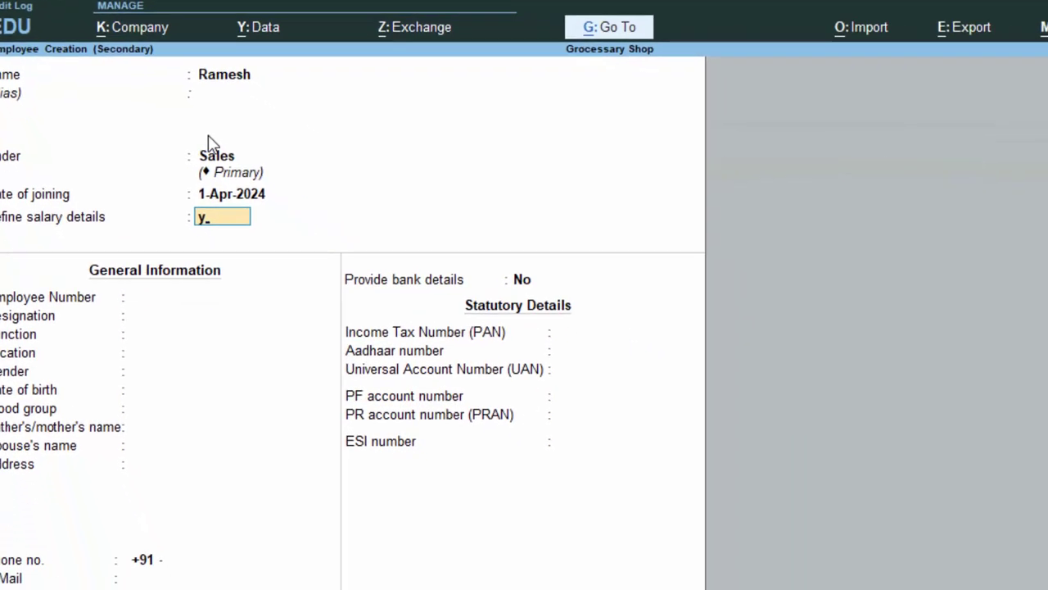
key(Return)
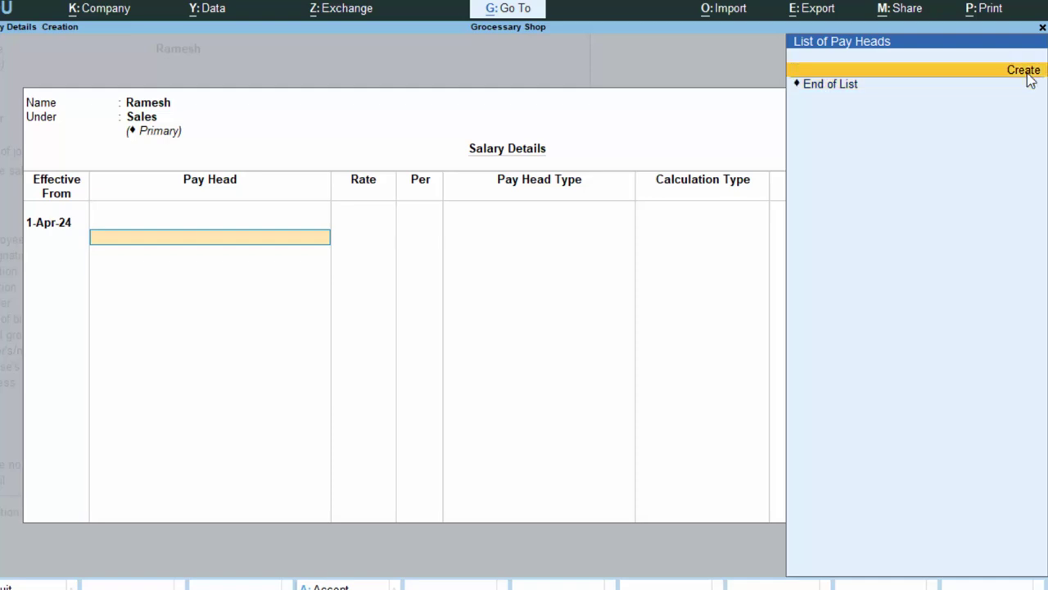
click(1029, 72)
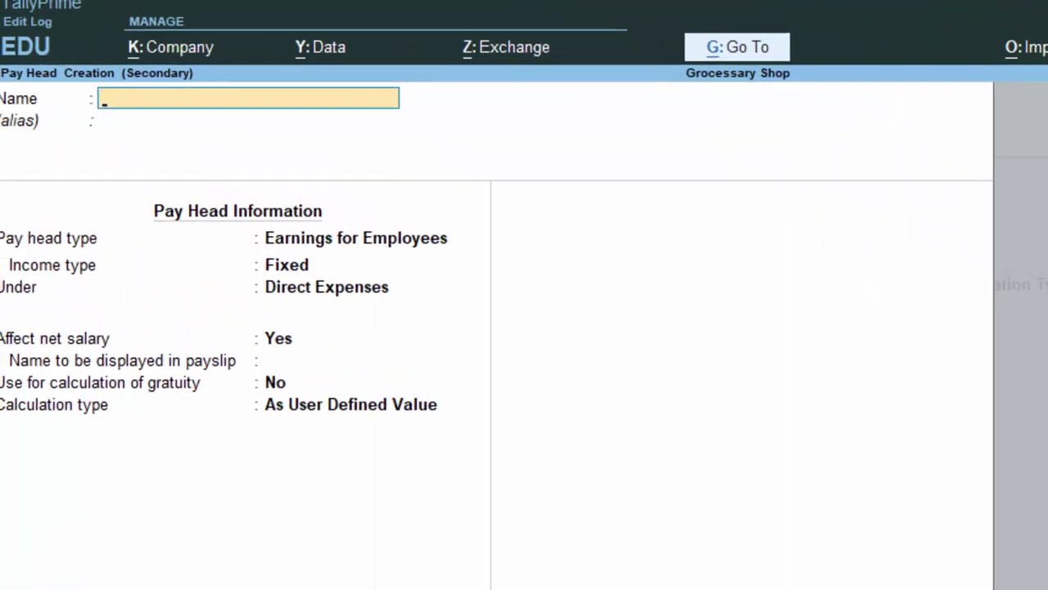
text(Ba)
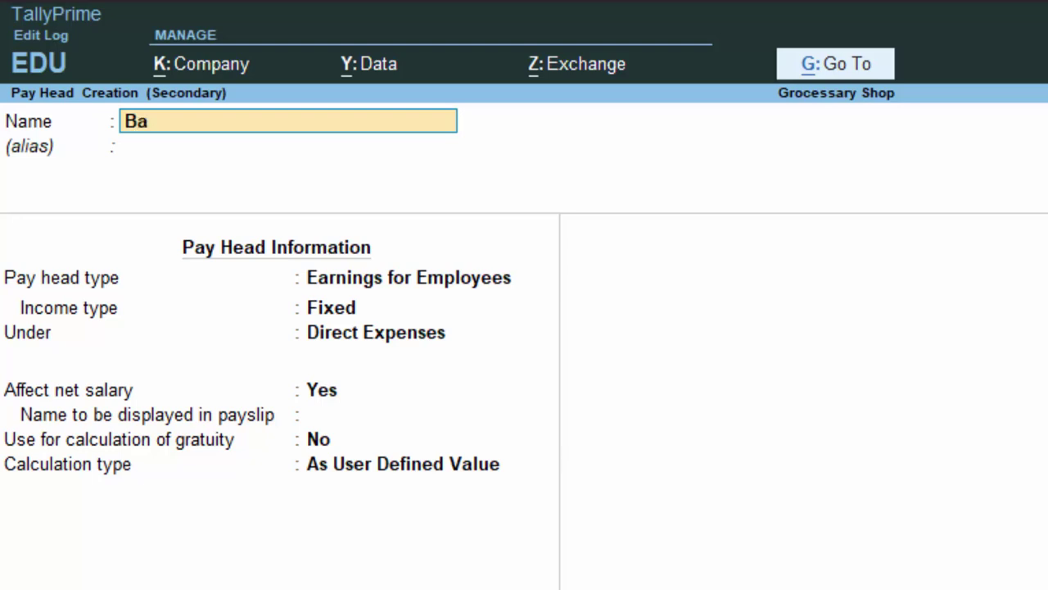
text(sic Salary)
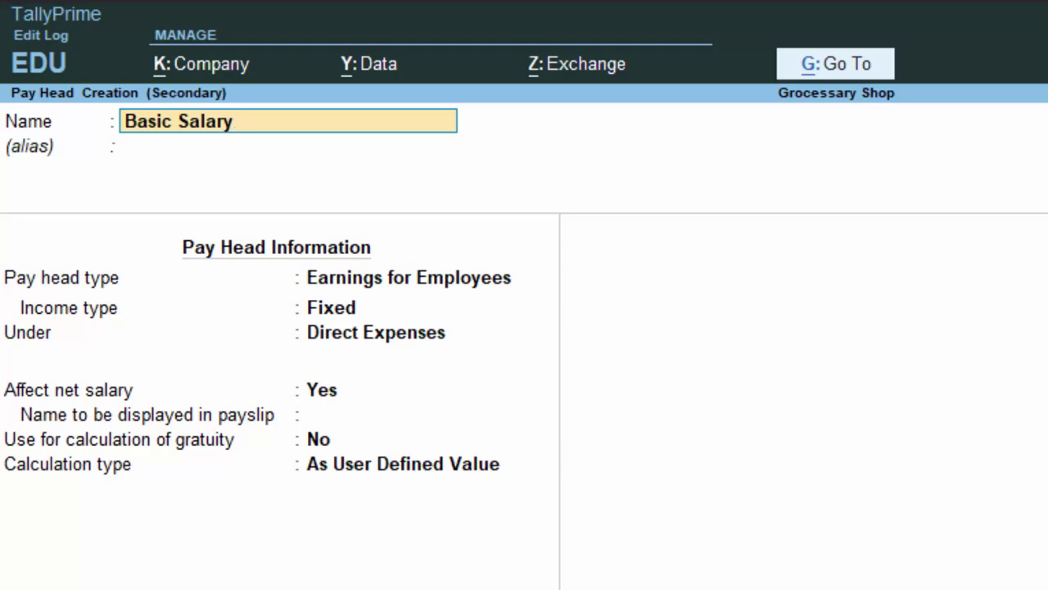
key(Return)
key(Return)
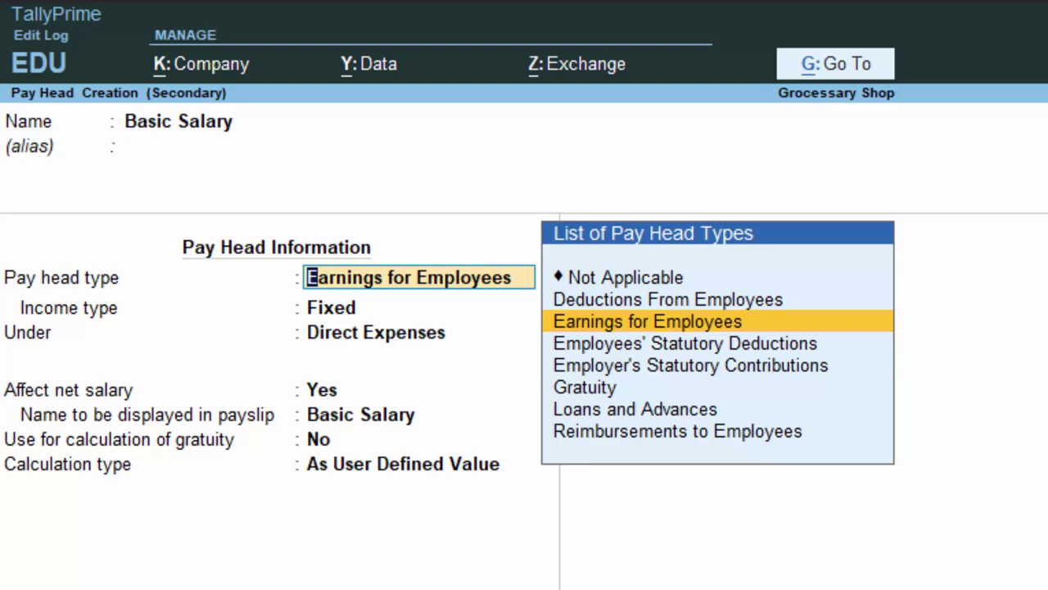
Step: Set the Basic Salary pay head to Earnings for Employees with Fixed income type, under Indirect Expenses
key(Return)
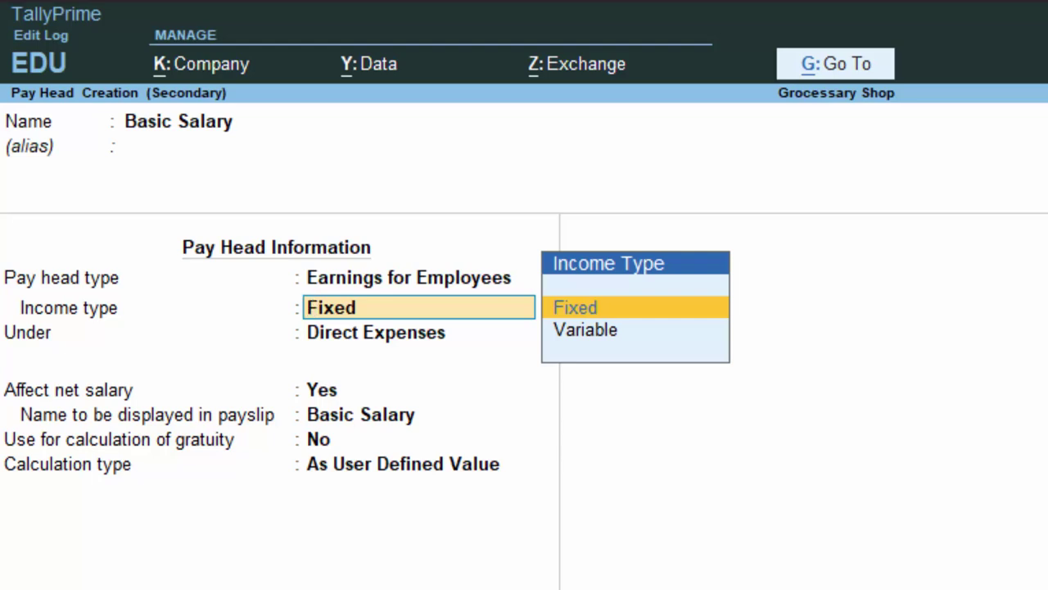
key(Return)
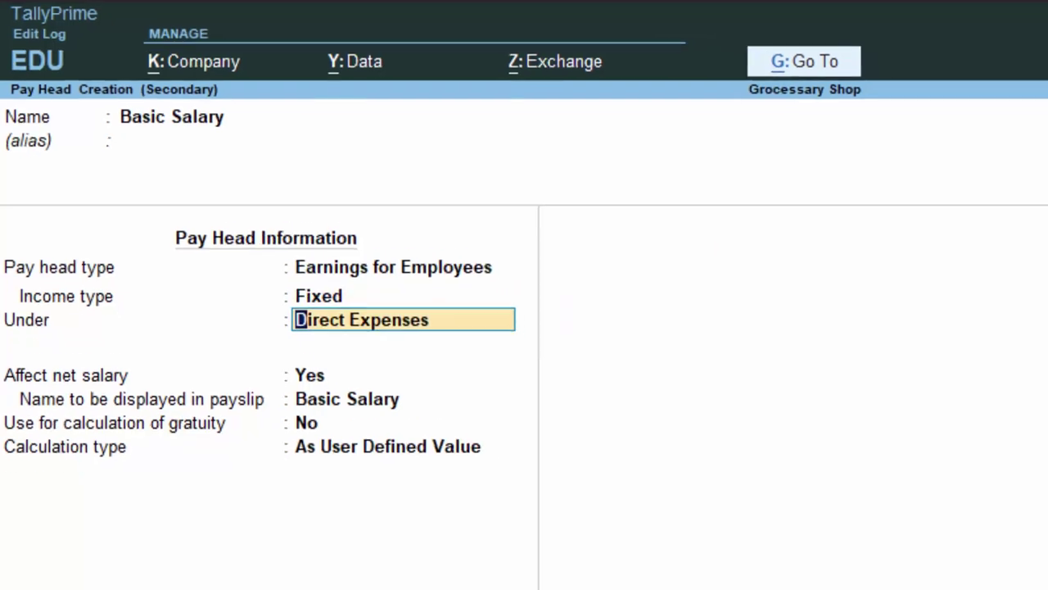
key(Down)
key(Down)
key(Down)
key(Return)
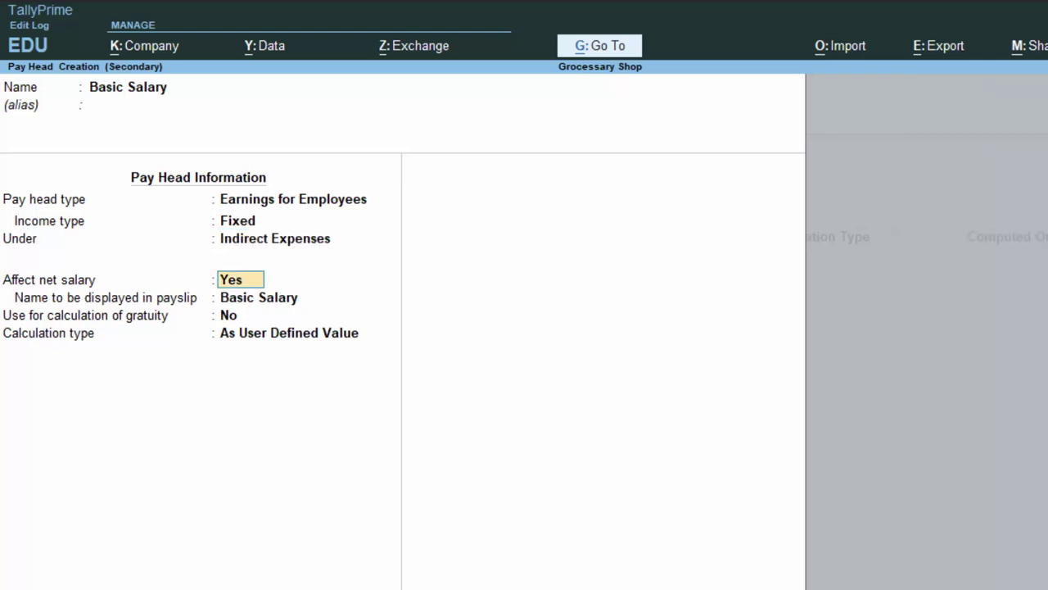
Step: Keep Basic Salary affecting net salary, include it in the gratuity calculation, and set its calculation type to On Attendance
key(Return)
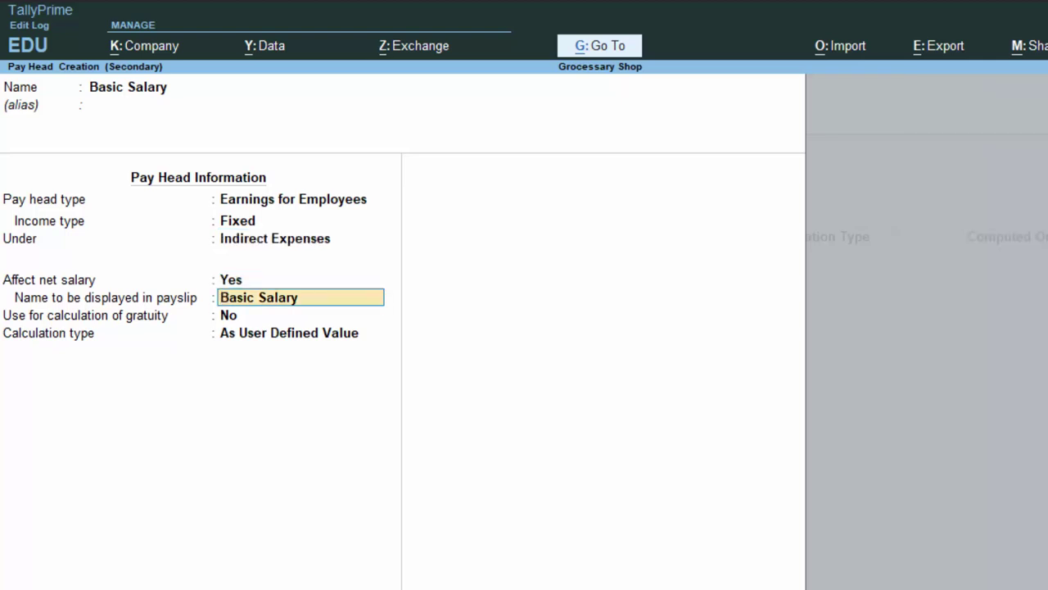
key(Return)
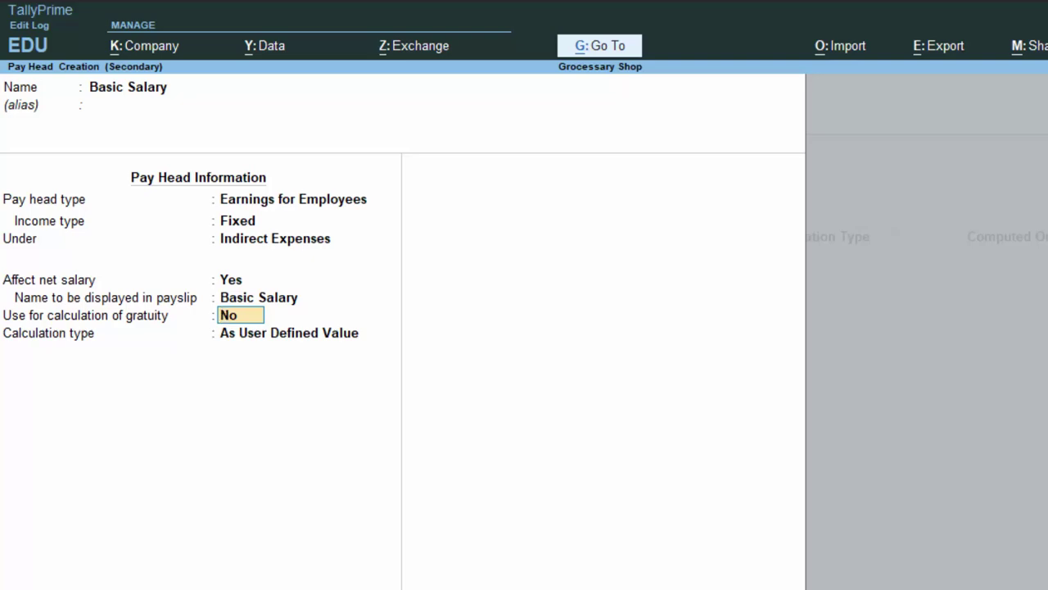
text(y)
key(Return)
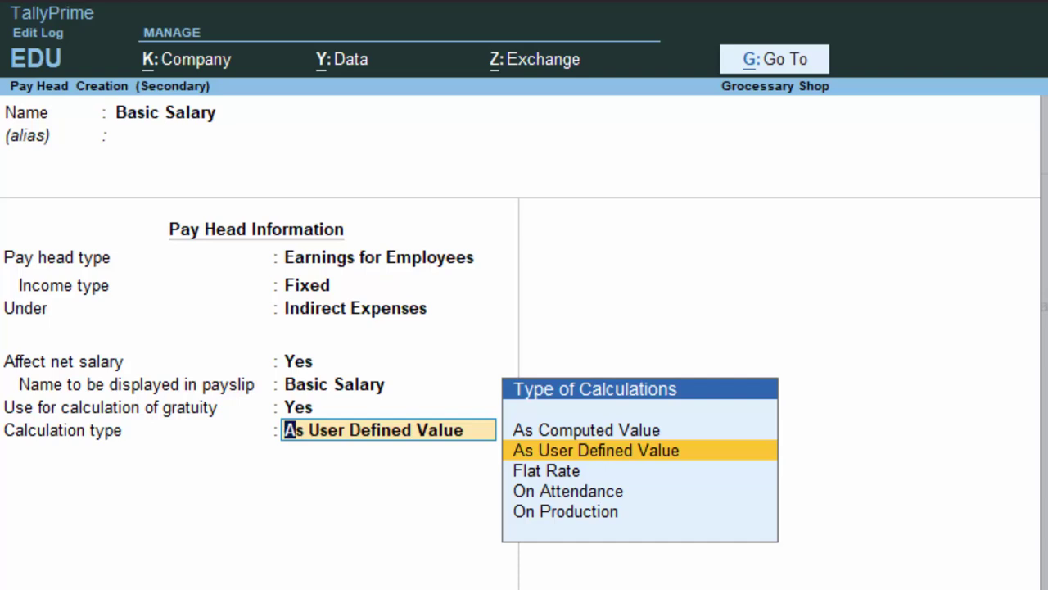
key(Down)
key(Down)
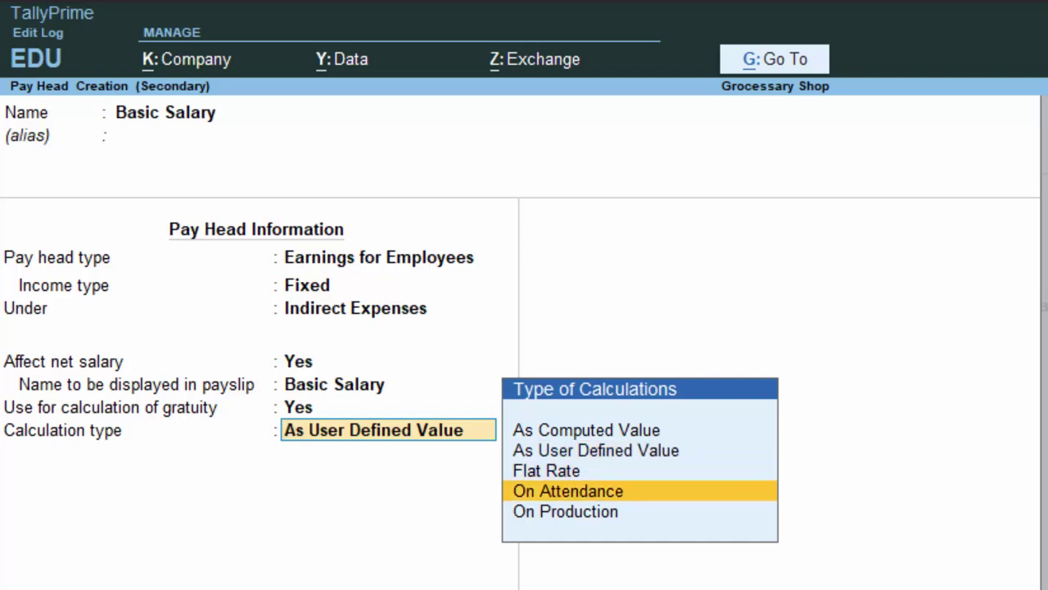
key(Return)
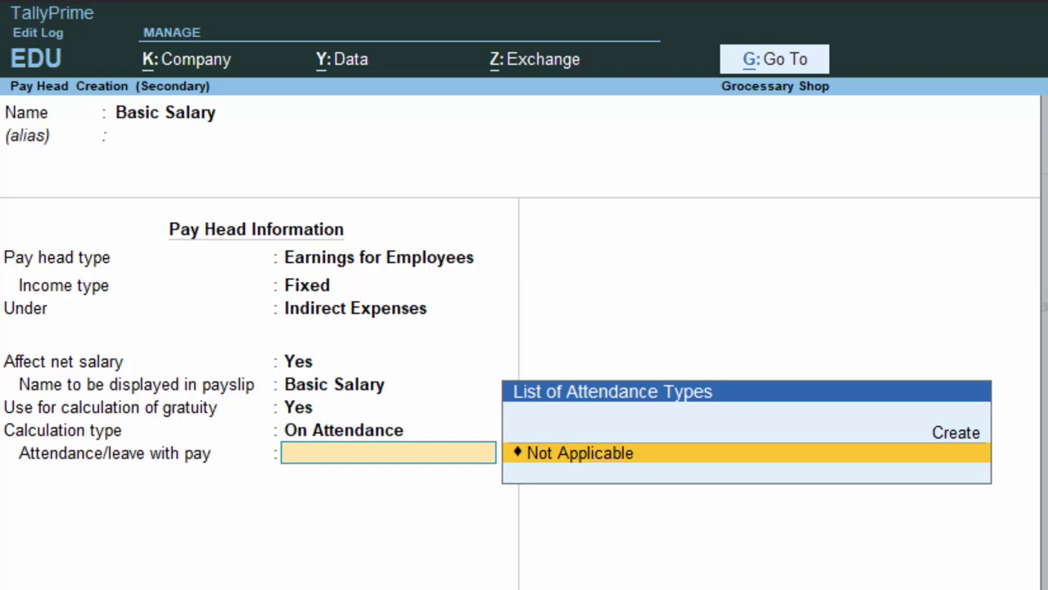
Step: Leave attendance with pay as Not Applicable and create a Leave without Pay type named Leave under Primary for Basic Salary
key(Return)
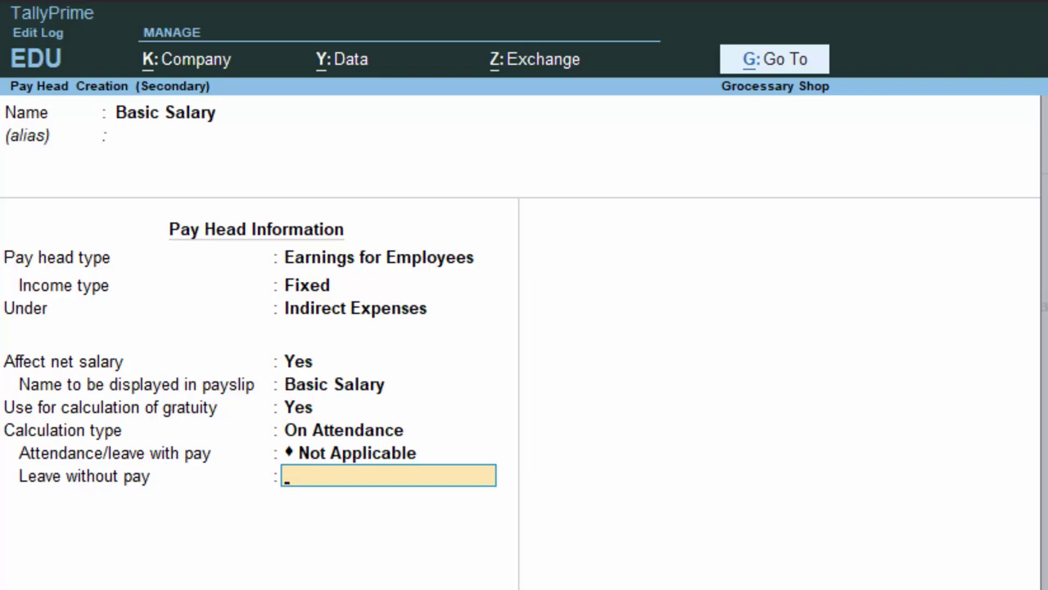
key(alt+c)
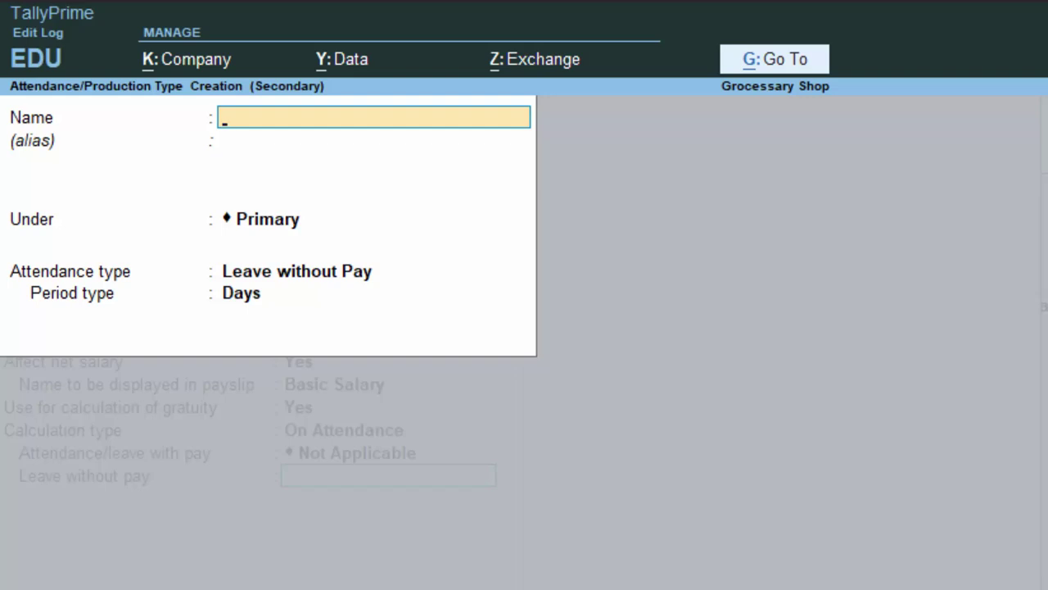
text(Leave)
key(Return)
key(Return)
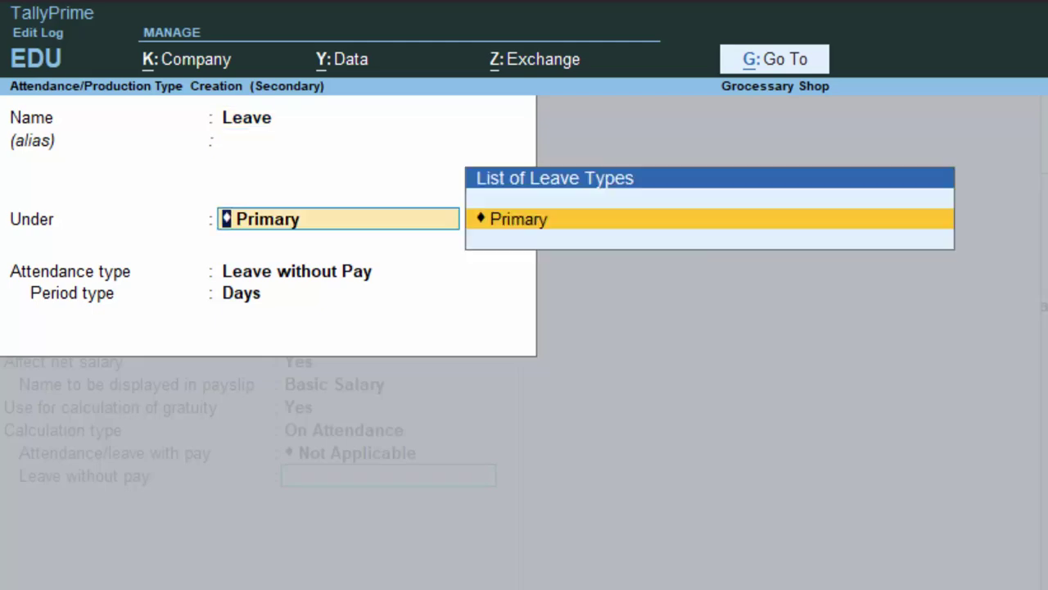
key(Return)
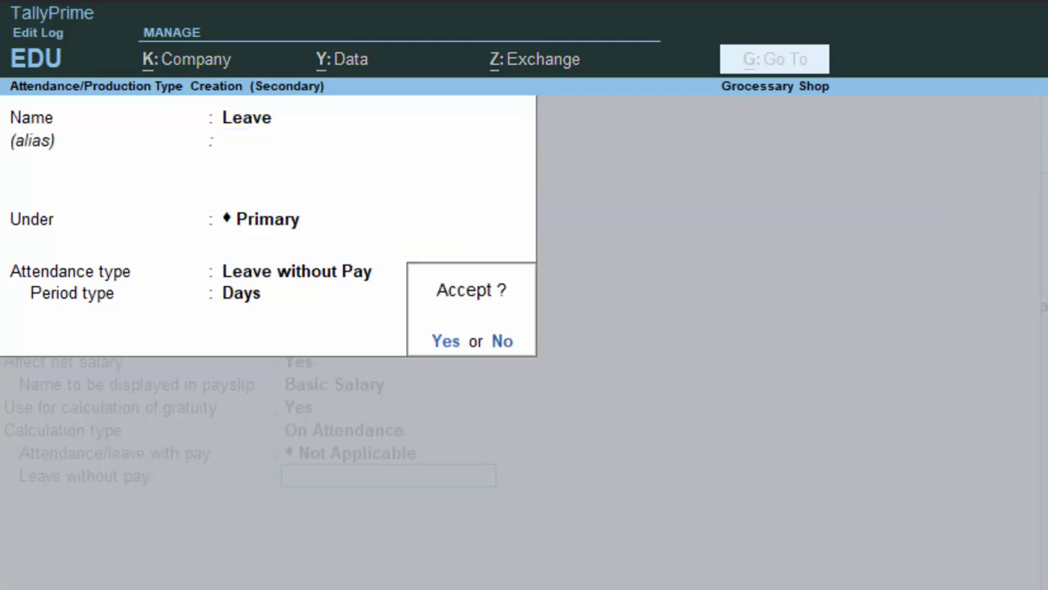
key(Return)
key(Return)
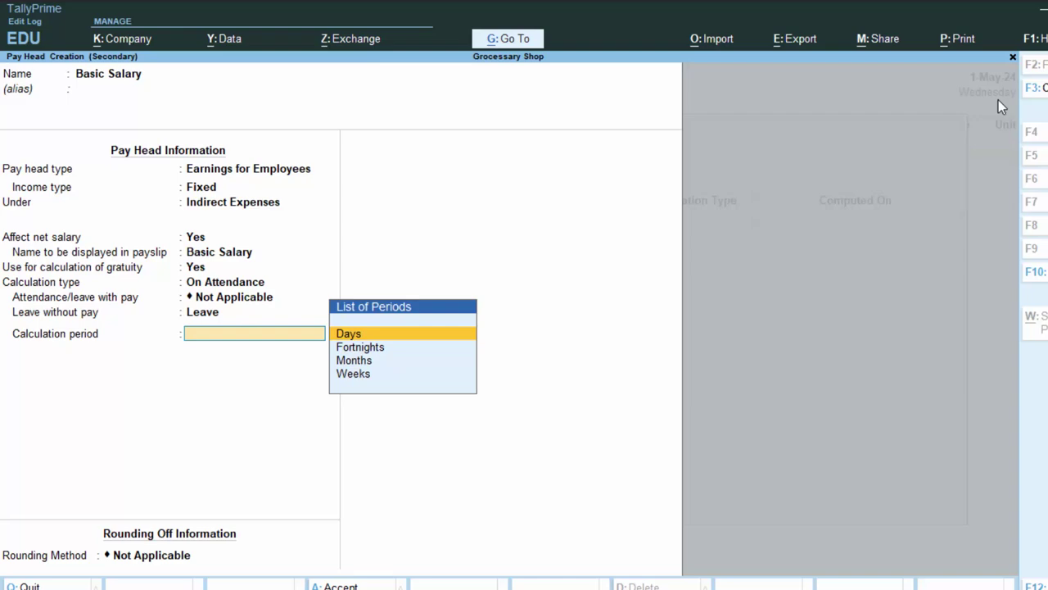
Step: Set the Basic Salary calculation period to Months, with the per-day basis As per Calendar Period
key(Down)
key(Down)
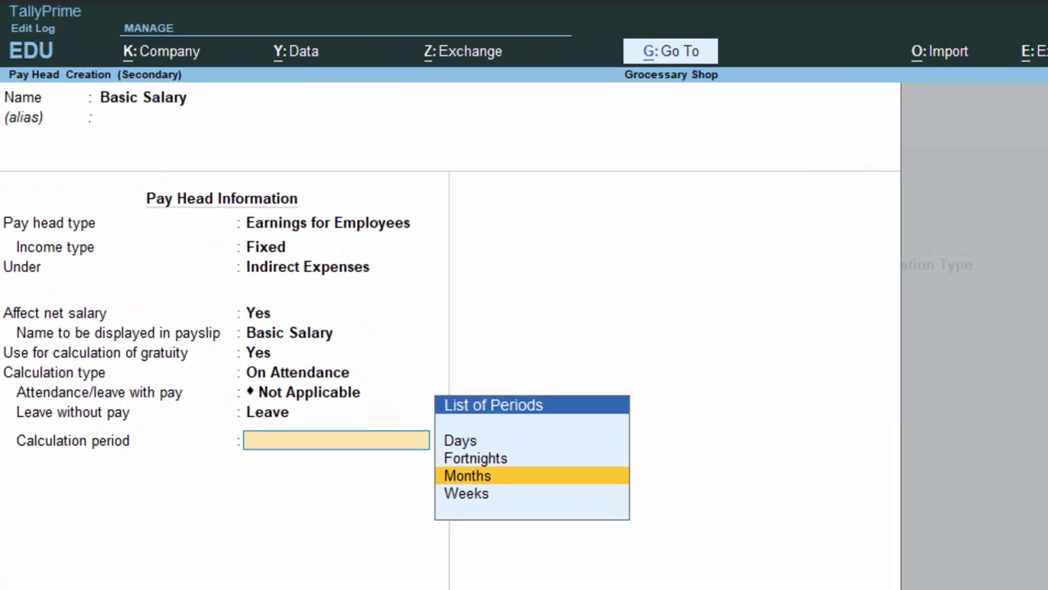
key(Return)
key(Return)
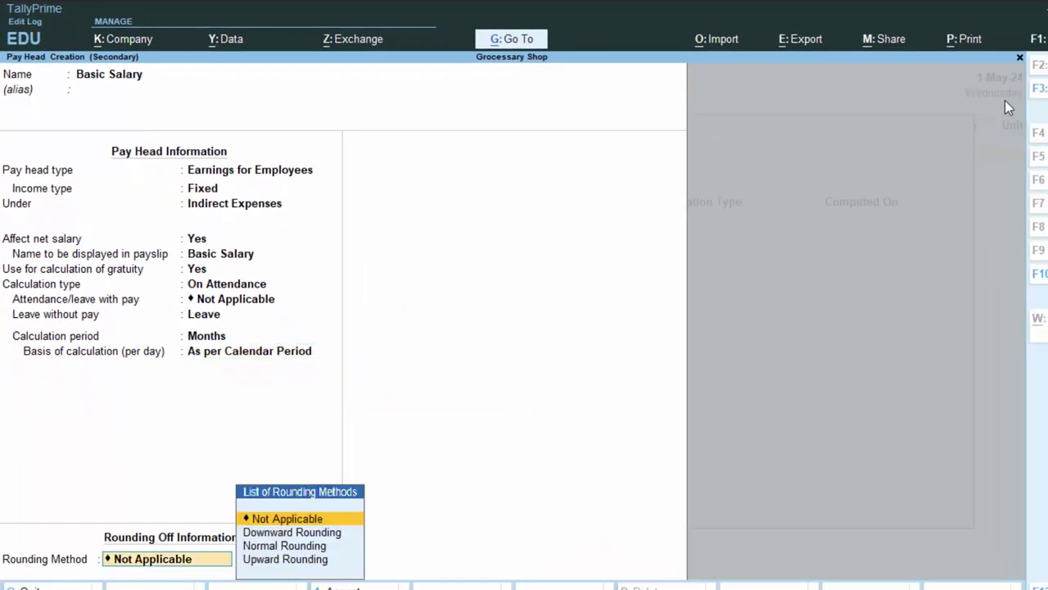
Step: Apply Normal Rounding to Basic Salary without a limit and save the pay head
key(Down)
key(Down)
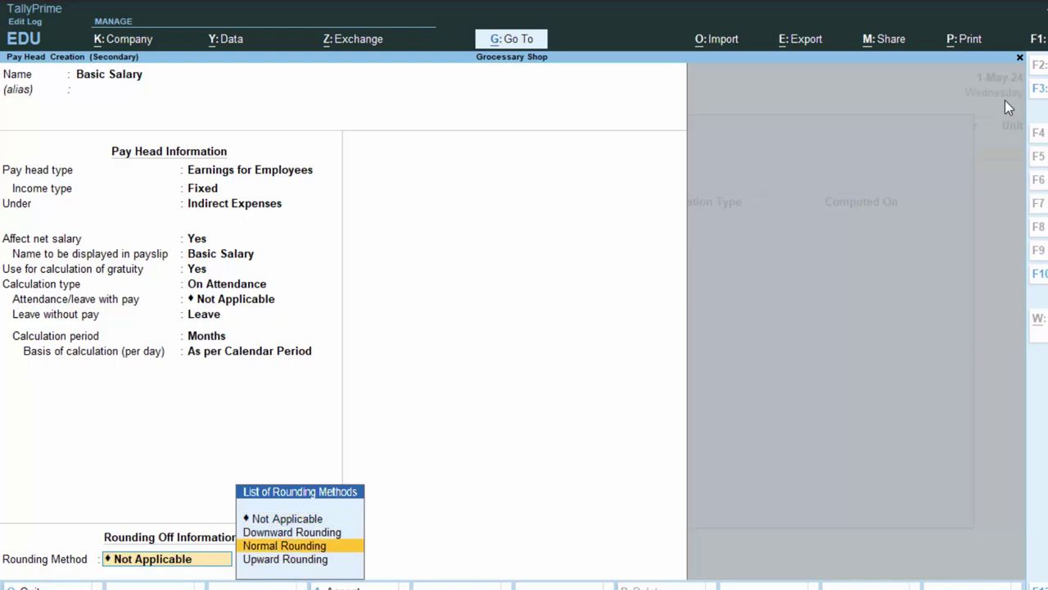
key(Return)
key(Return)
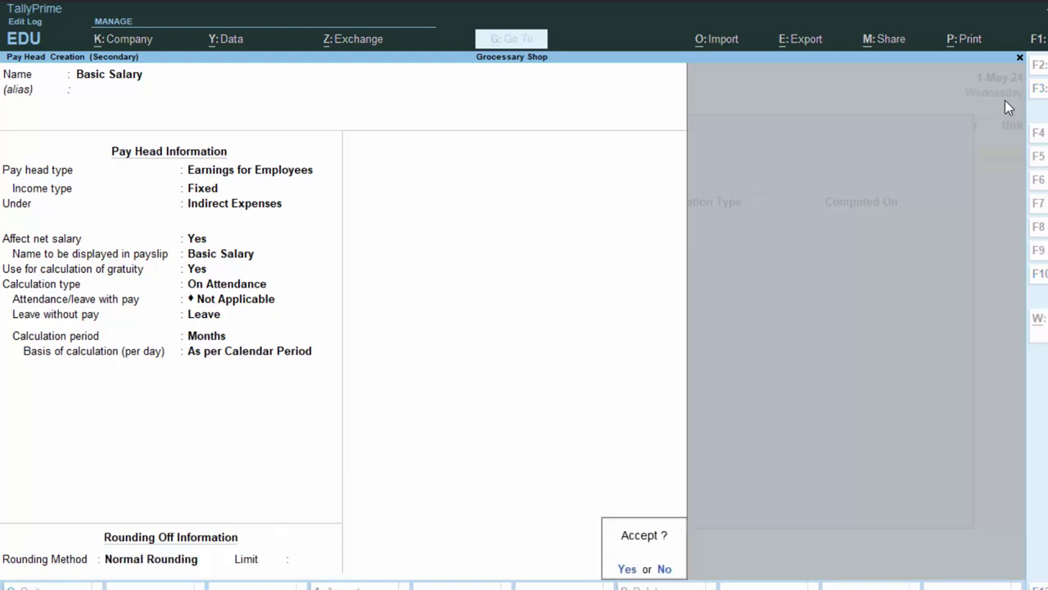
key(Return)
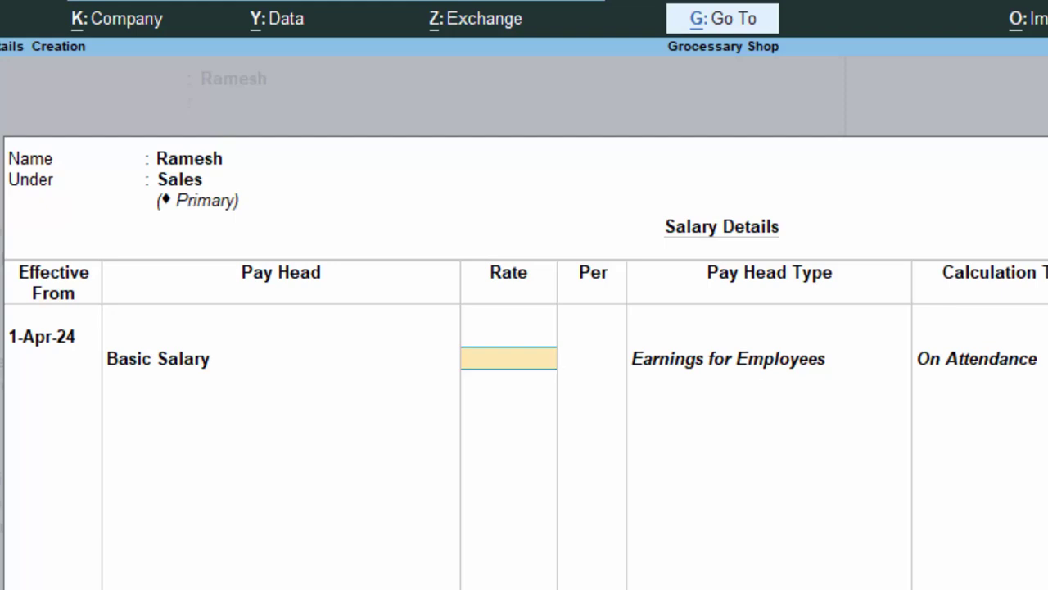
Step: Set the employee's Basic Salary rate to 20000 and begin a new pay head named HRA
text(20000)
key(Return)
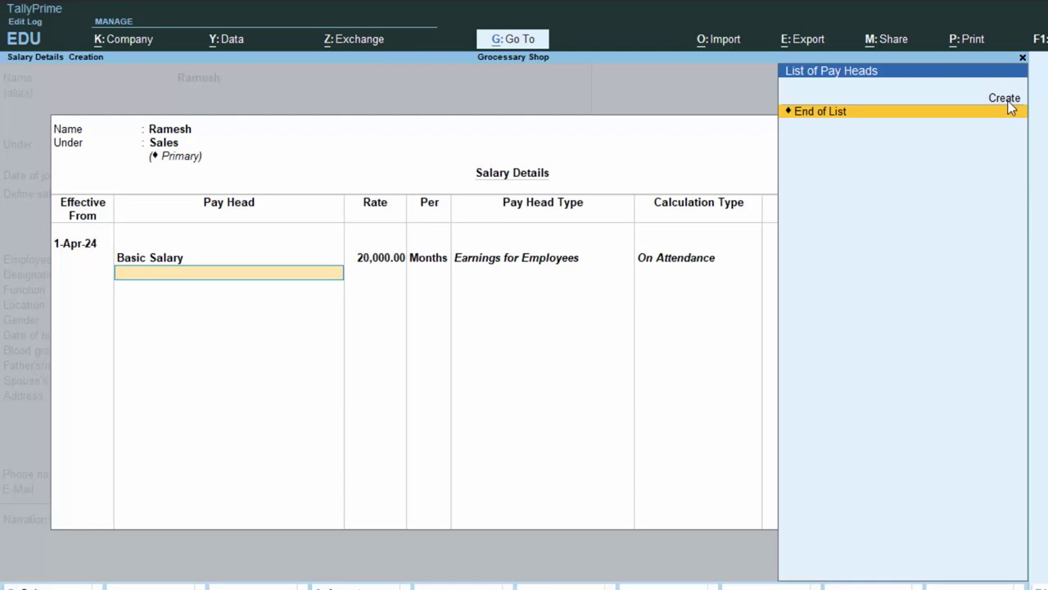
click(1007, 100)
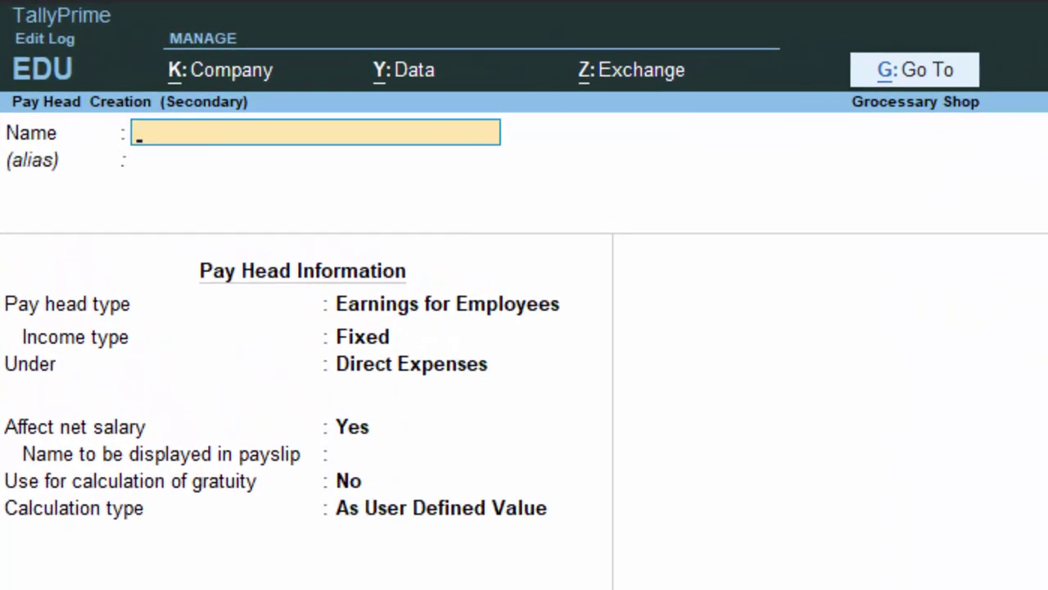
text(HRA)
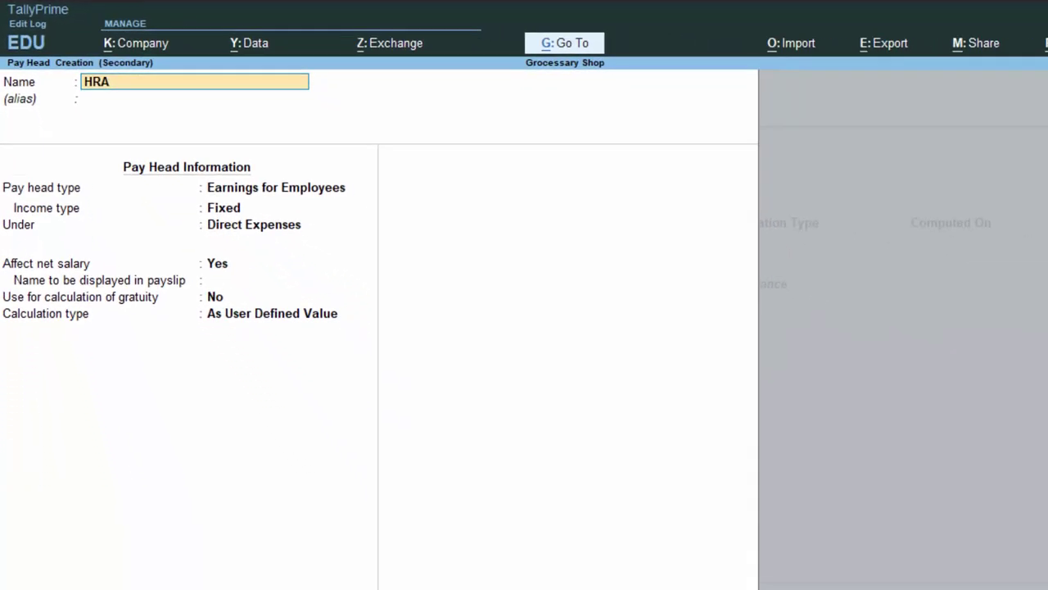
key(Return)
key(Return)
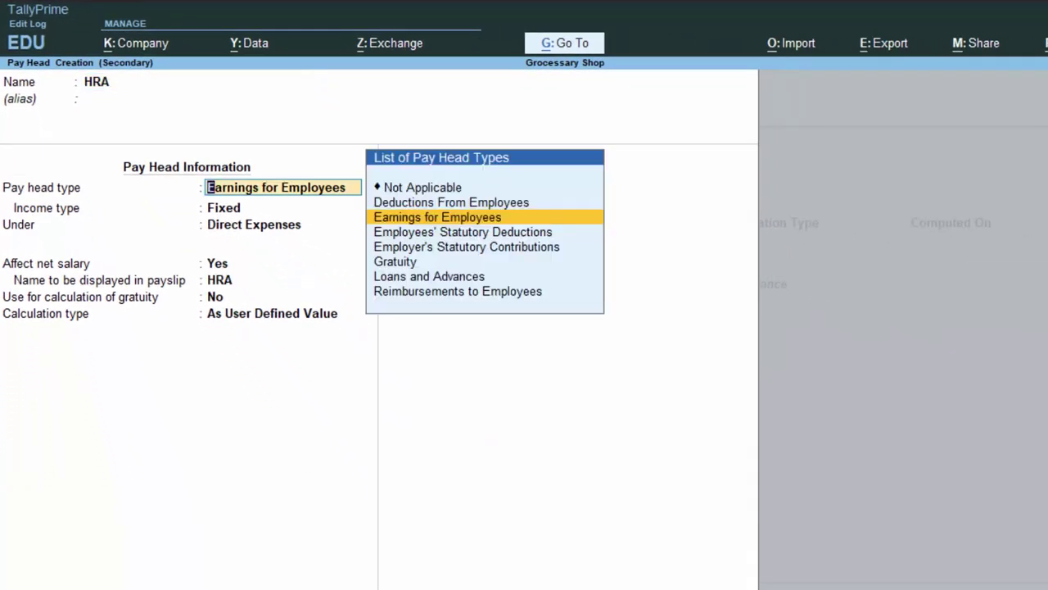
Step: Set HRA to Earnings for Employees with Fixed income type, under Indirect Expenses, keeping it affecting net salary
key(Return)
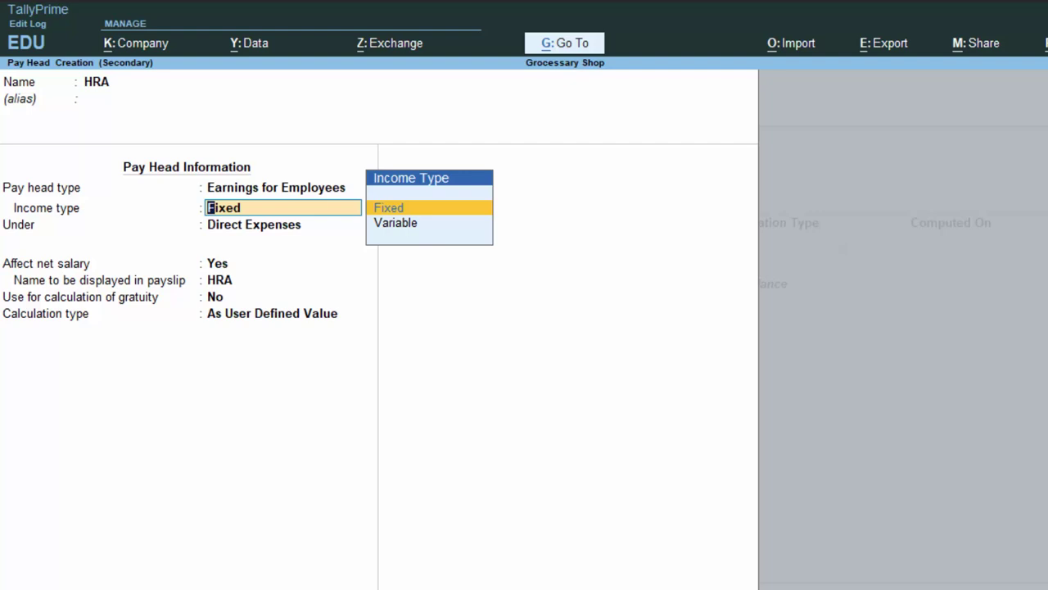
key(Return)
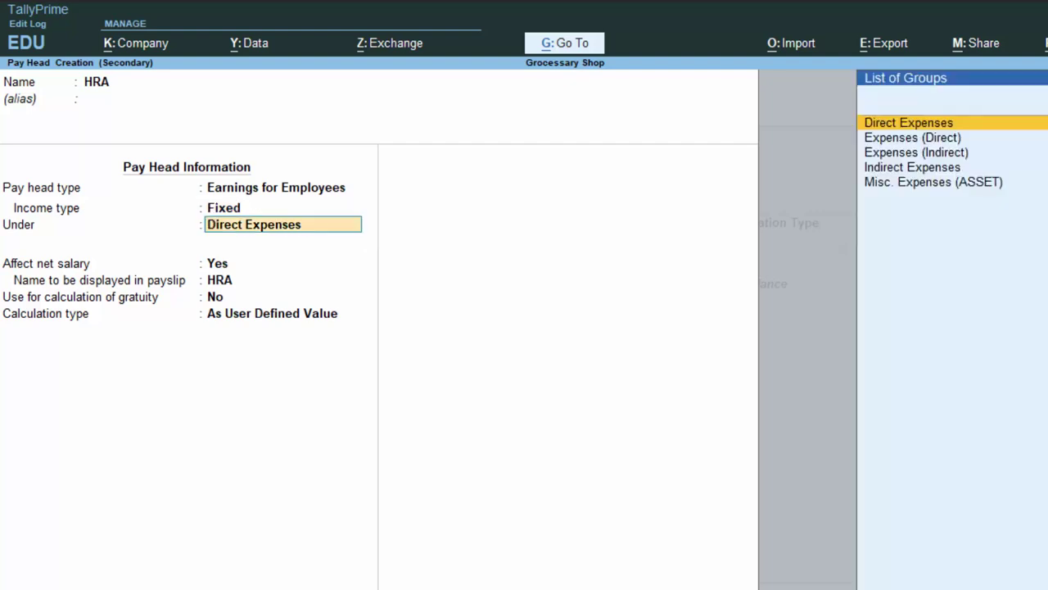
key(Down)
key(Down)
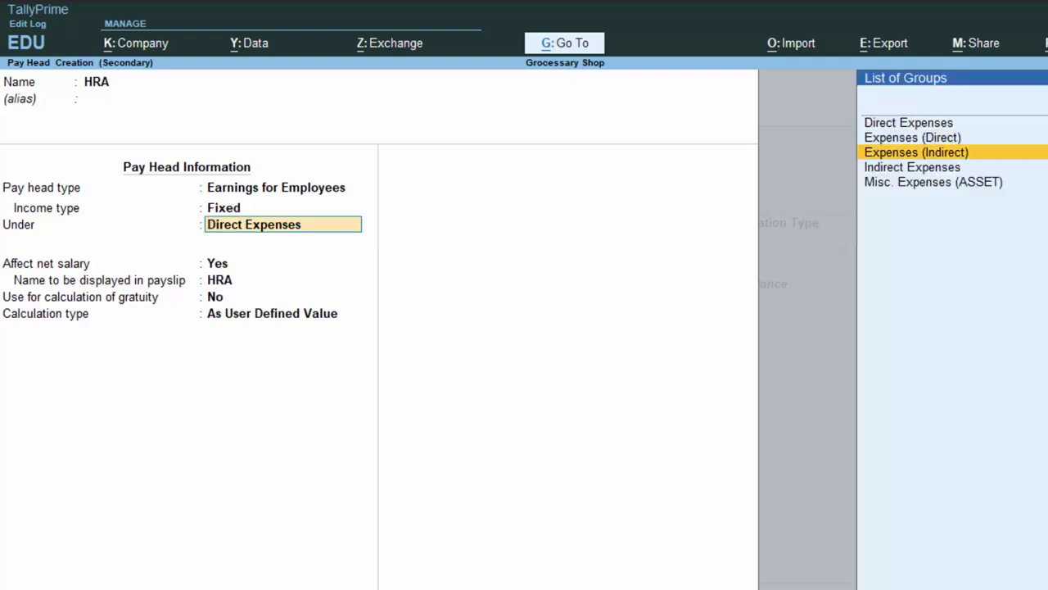
key(Return)
key(Return)
key(Return)
key(Return)
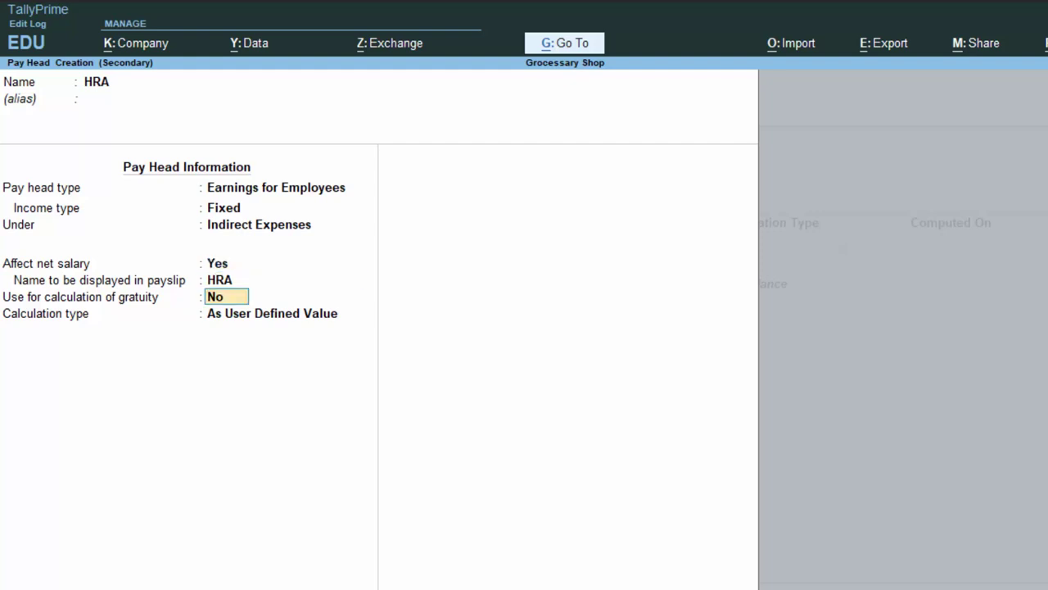
Step: Exclude HRA from the gratuity calculation and set its calculation type to As Computed Value with a Months period
key(Down)
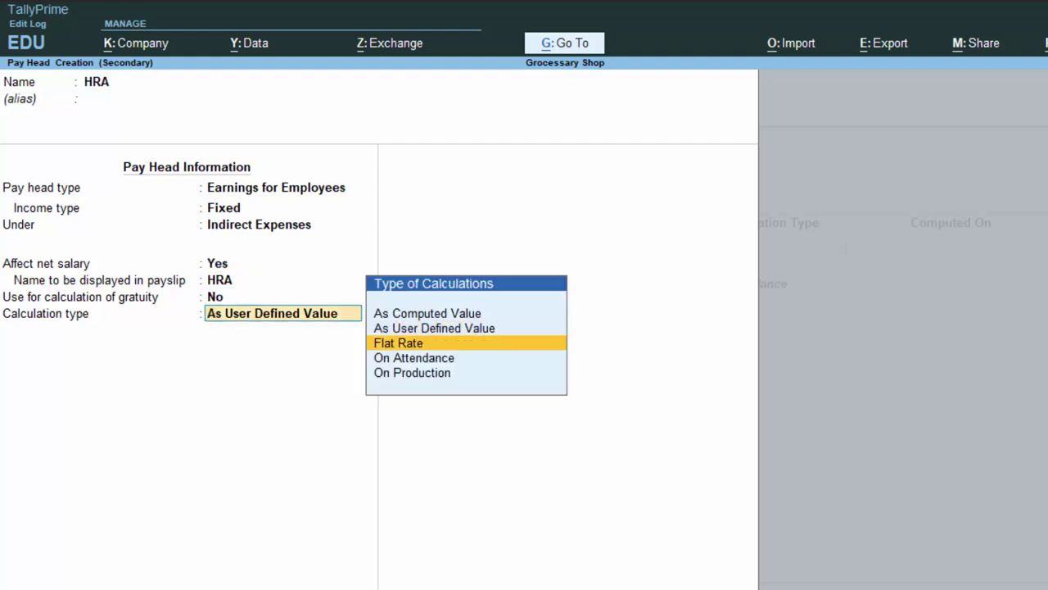
key(Up)
key(Up)
key(Return)
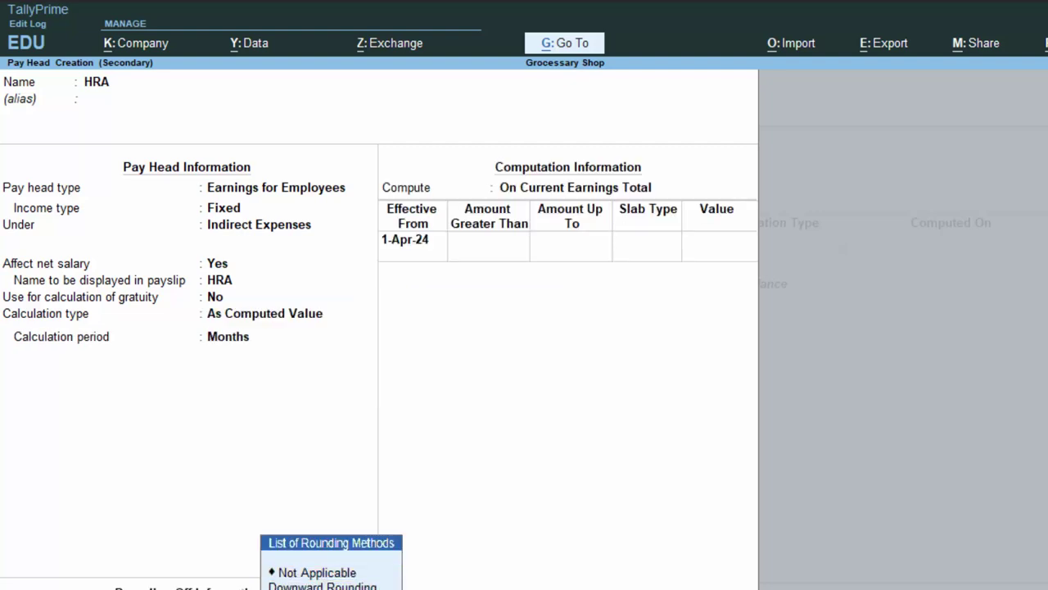
Step: Apply Normal Rounding to HRA and compute it On Specified Formula using the Basic Salary pay head
key(BackSpace)
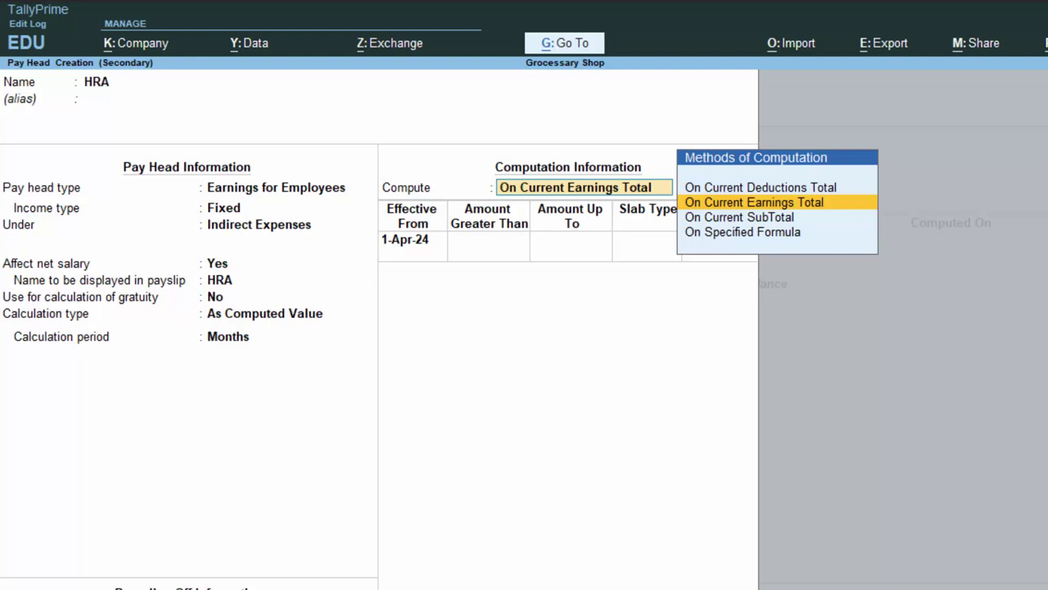
key(Down)
key(Down)
key(Return)
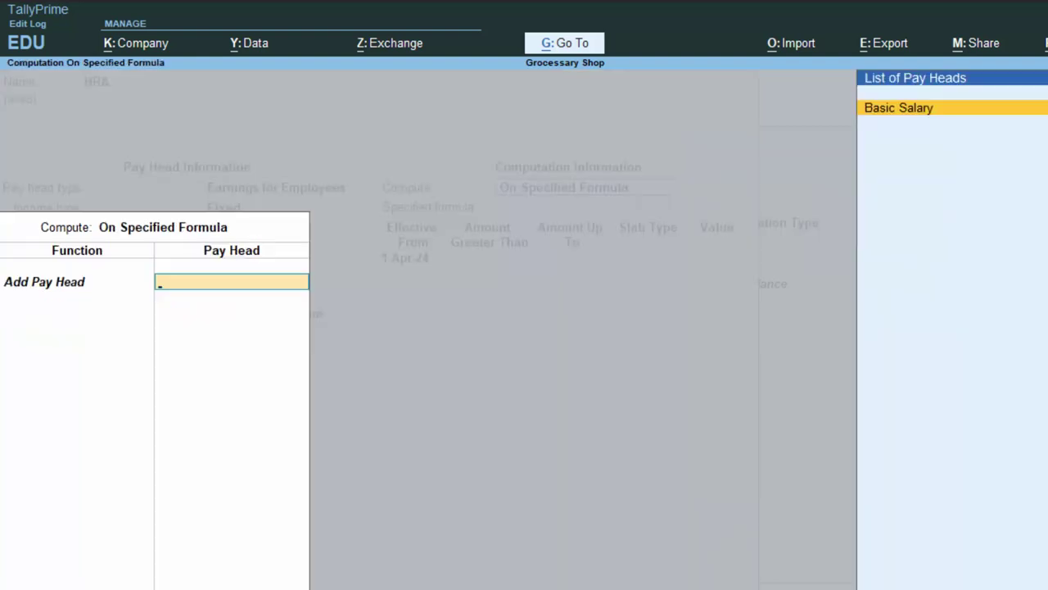
key(Return)
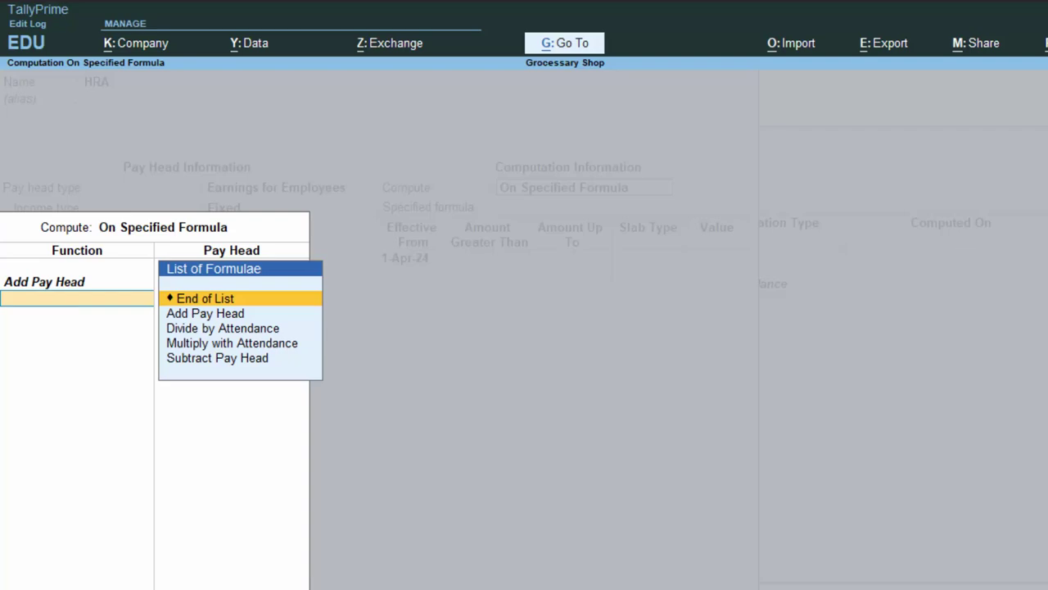
key(Return)
key(Return)
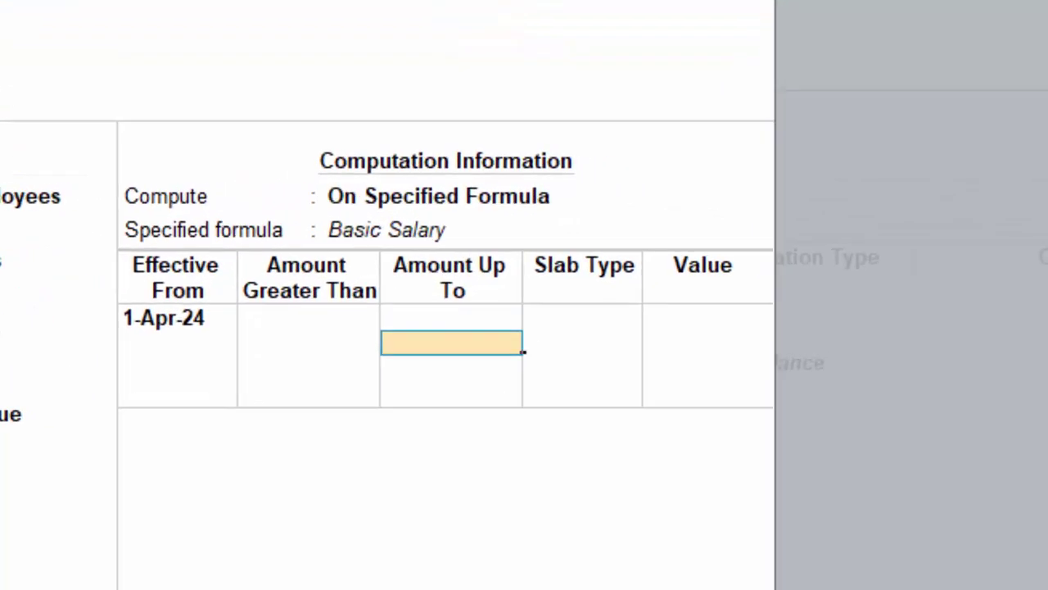
Step: Add an HRA percentage slab of 2% for amounts up to 15000
text(15,)
text(000)
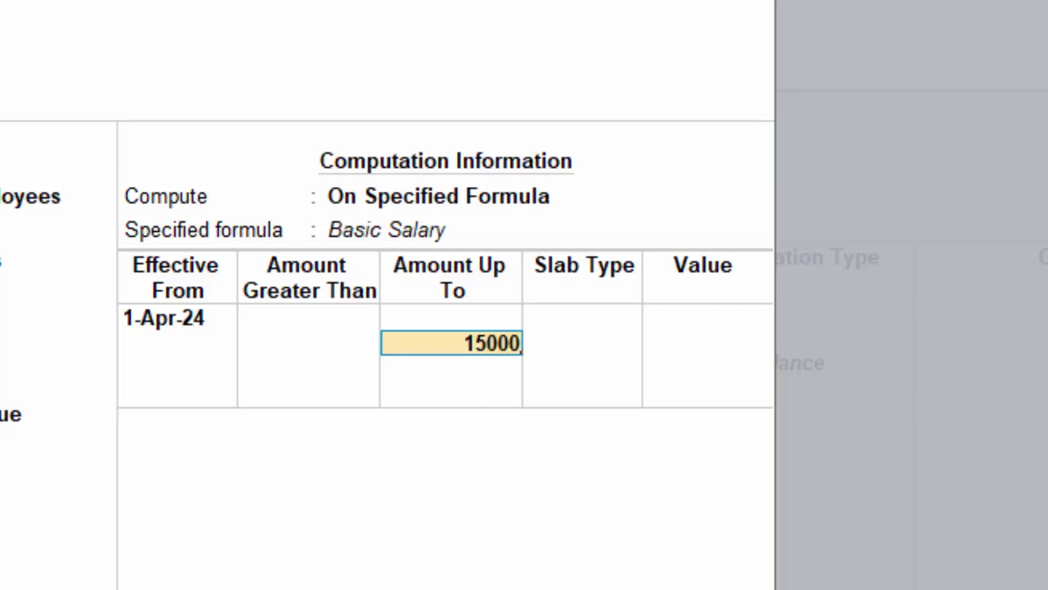
key(Return)
key(Return)
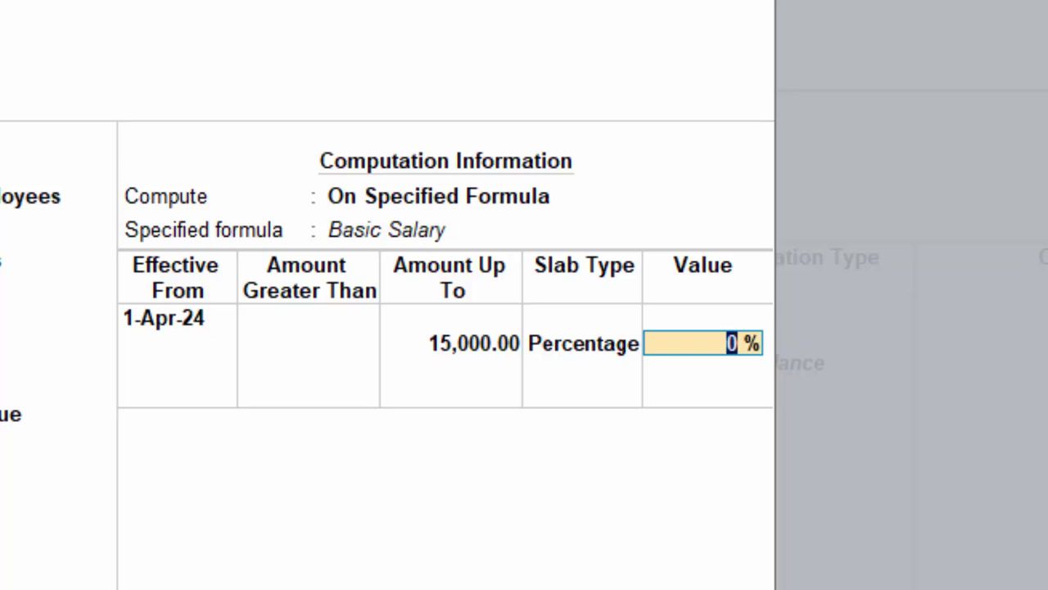
text(2)
key(Return)
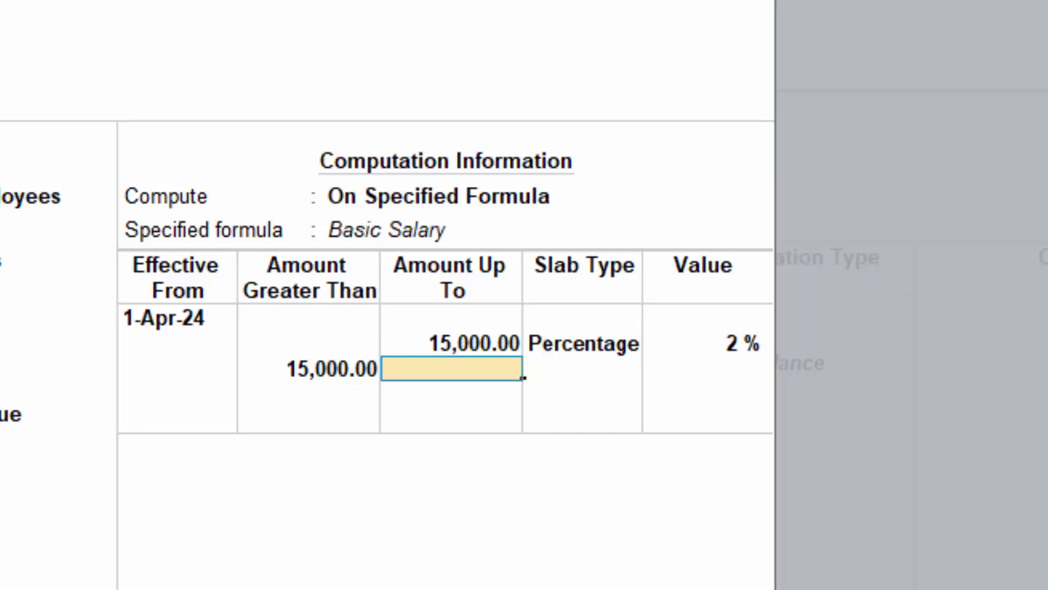
Step: Add an HRA percentage slab of 5% for amounts above 15,000 and save the pay head
key(Return)
key(Return)
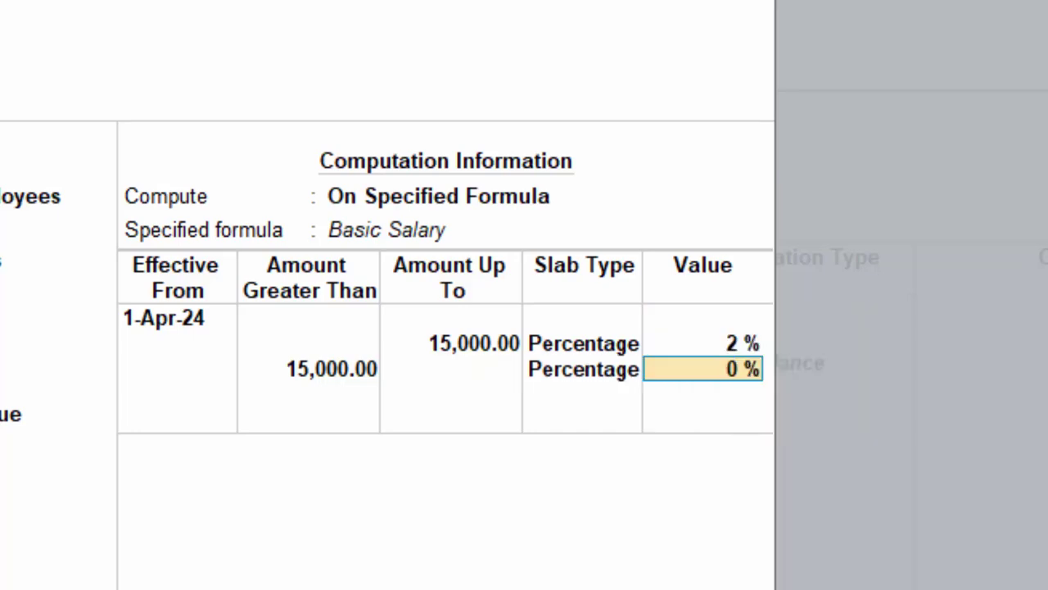
text(5)
key(Return)
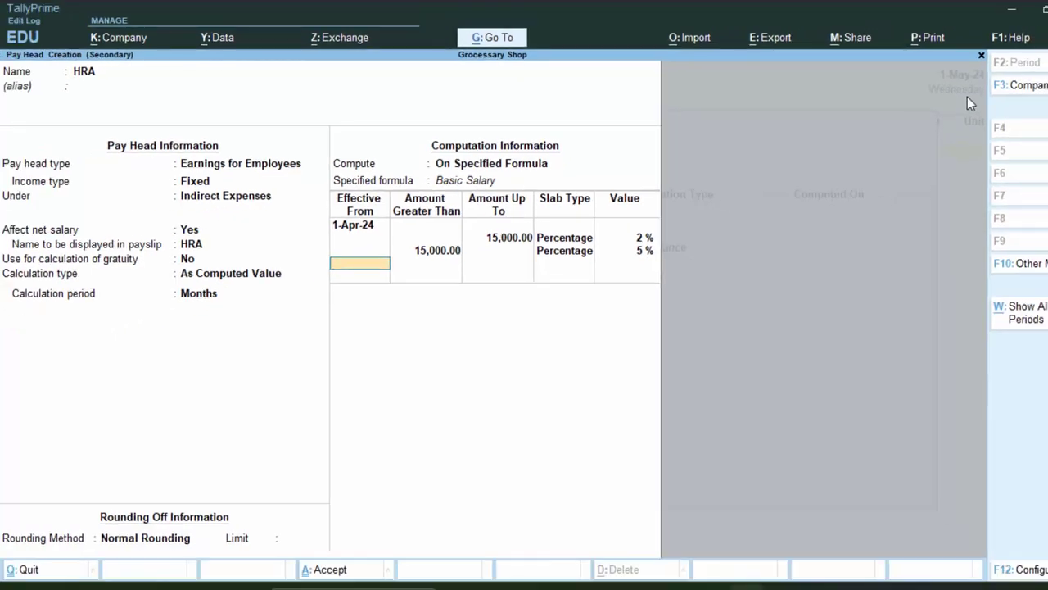
key(Return)
key(Return)
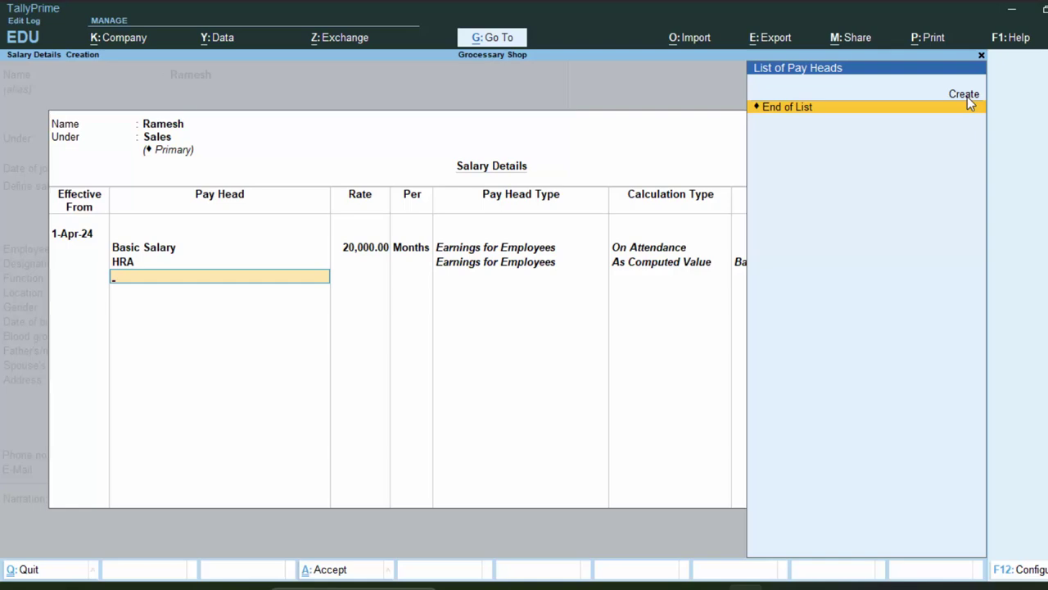
Step: Begin a new pay head named TA with the type Earnings for Employees
click(967, 97)
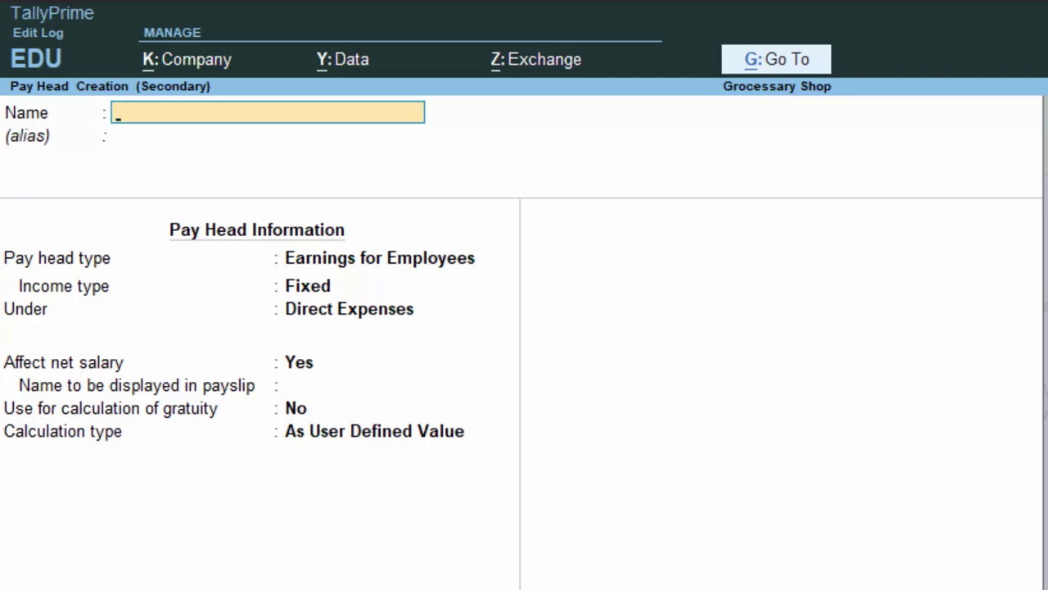
text(TA)
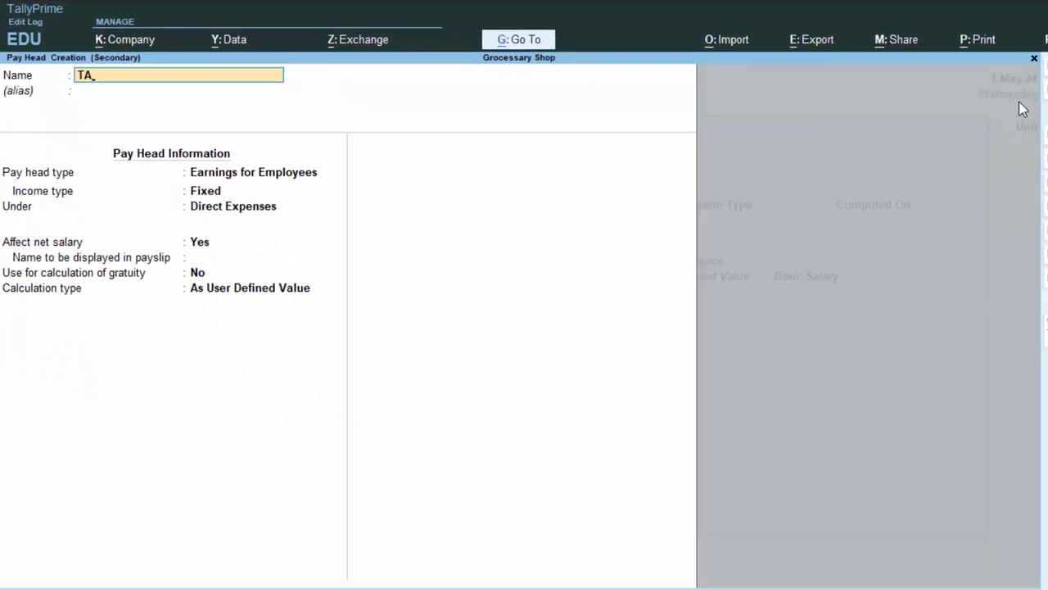
key(Return)
key(Return)
key(Return)
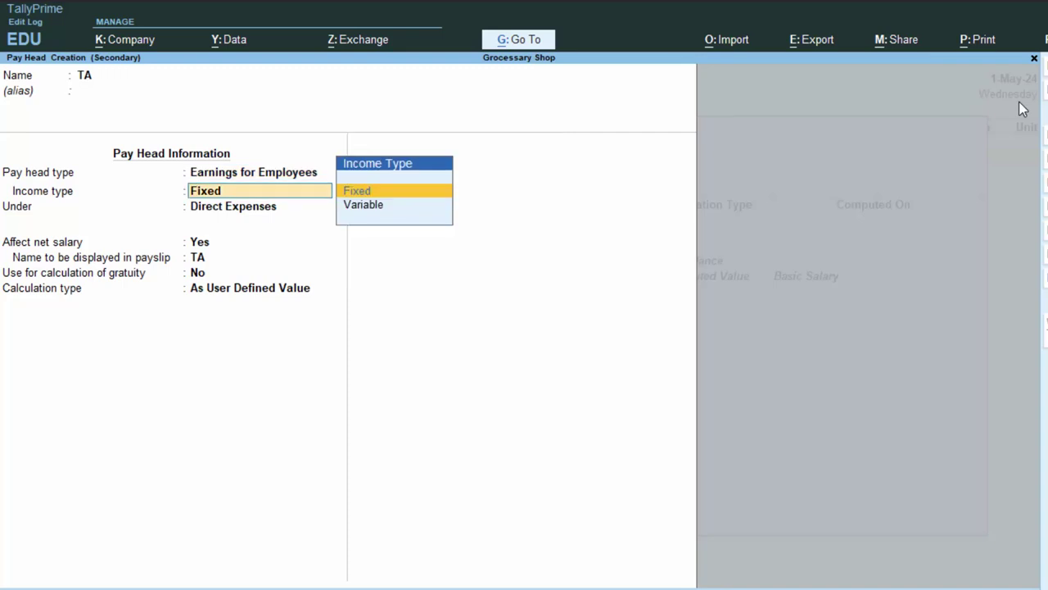
Step: Set TA to Fixed income type under Indirect Expenses, keeping it affecting net salary and displayed as TA in the payslip
key(Return)
key(Down)
key(Down)
key(Down)
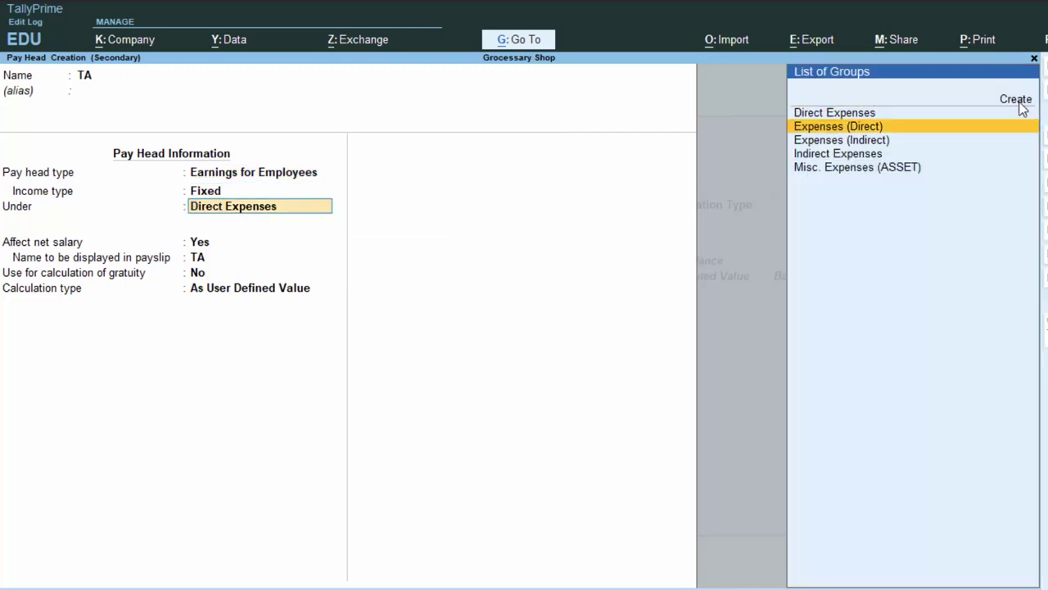
key(Return)
key(Return)
key(Return)
key(Return)
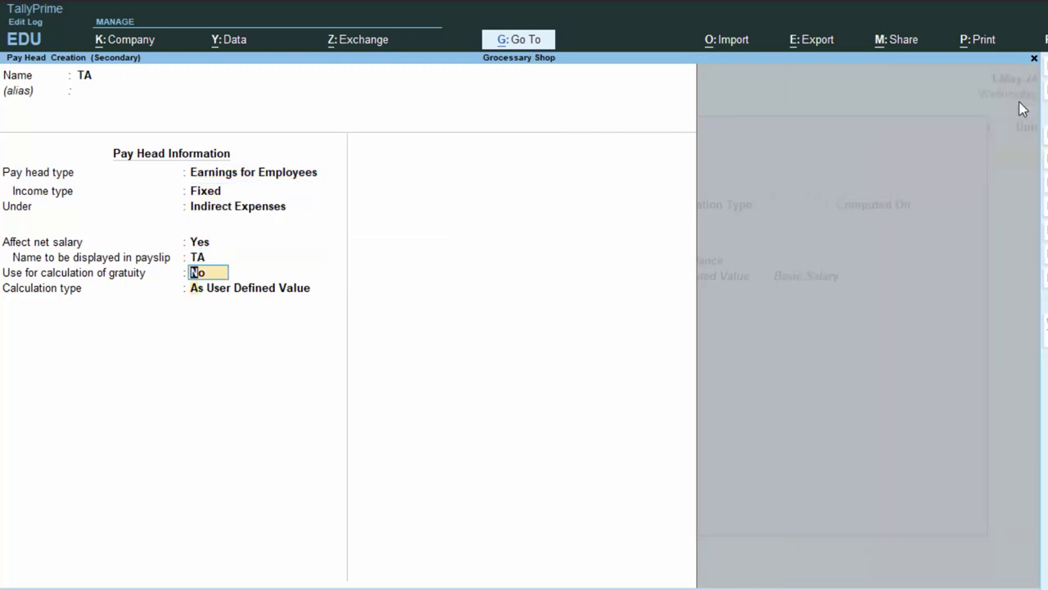
Step: Keep TA out of the gratuity calculation, set its calculation type to As Computed Value per Months, and choose Normal Rounding
key(Down)
key(Down)
key(Up)
key(Up)
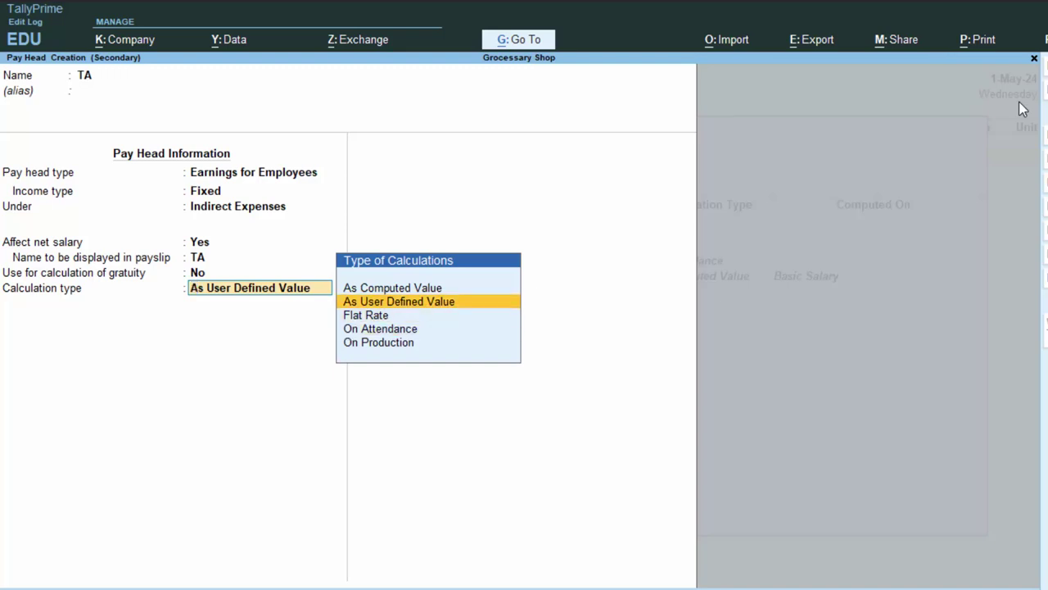
key(Up)
key(Return)
key(Down)
key(Down)
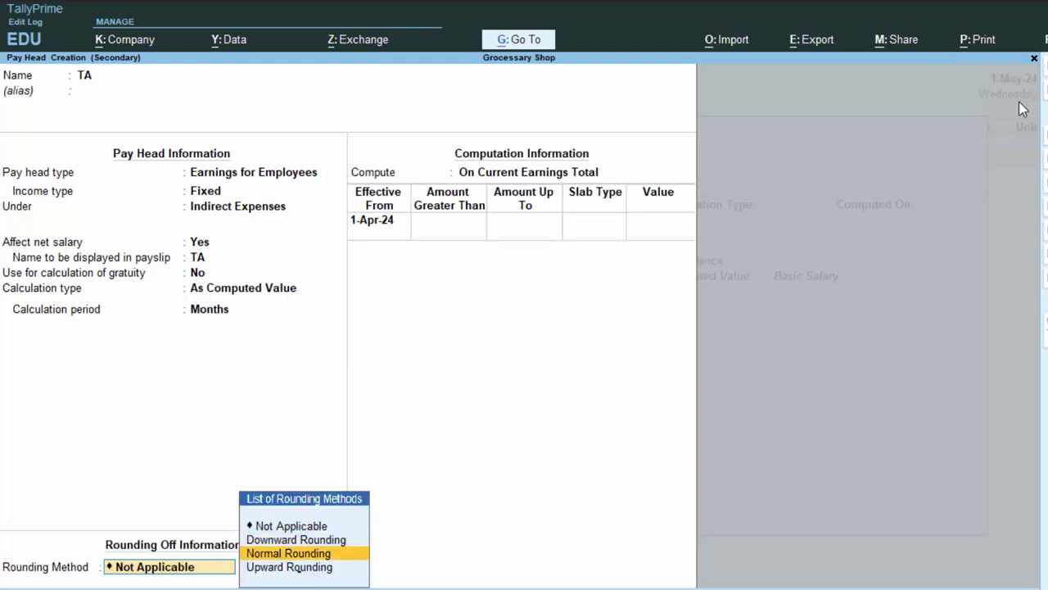
key(Return)
key(Return)
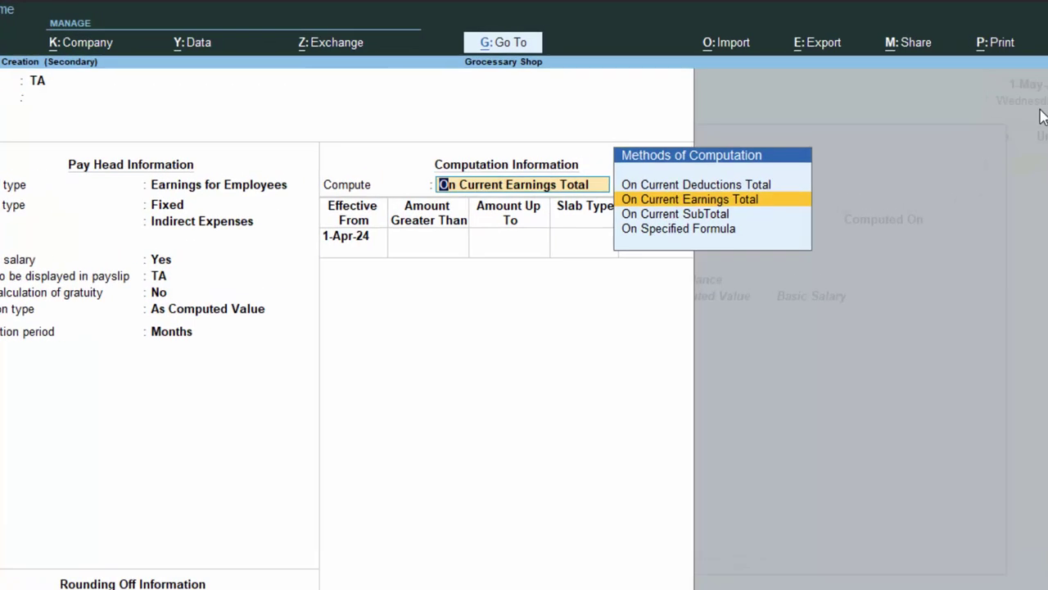
Step: Compute TA on a specified formula that adds only the Basic Salary pay head
key(Down)
key(Down)
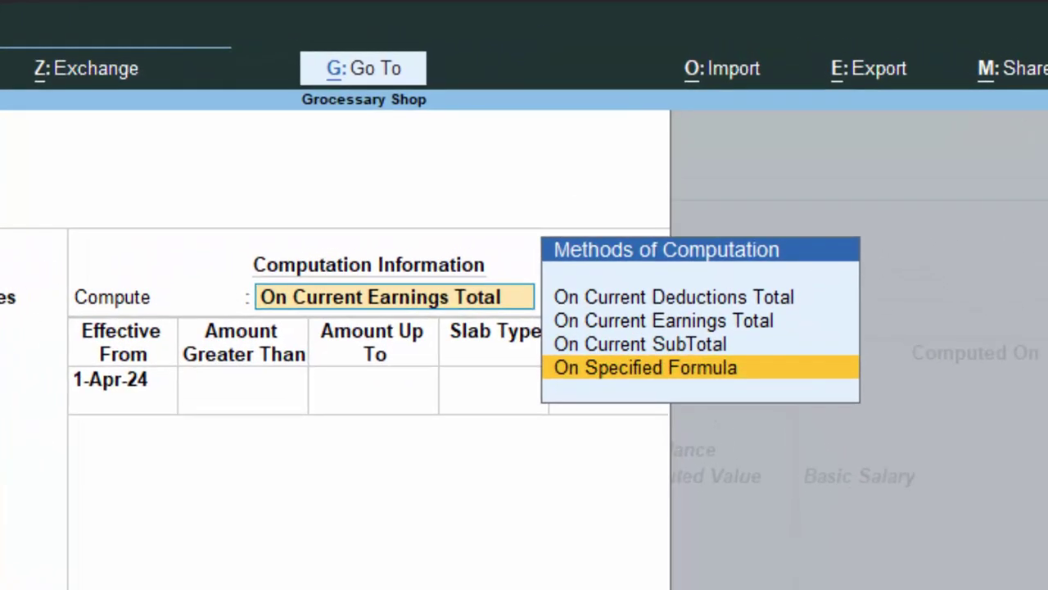
key(Return)
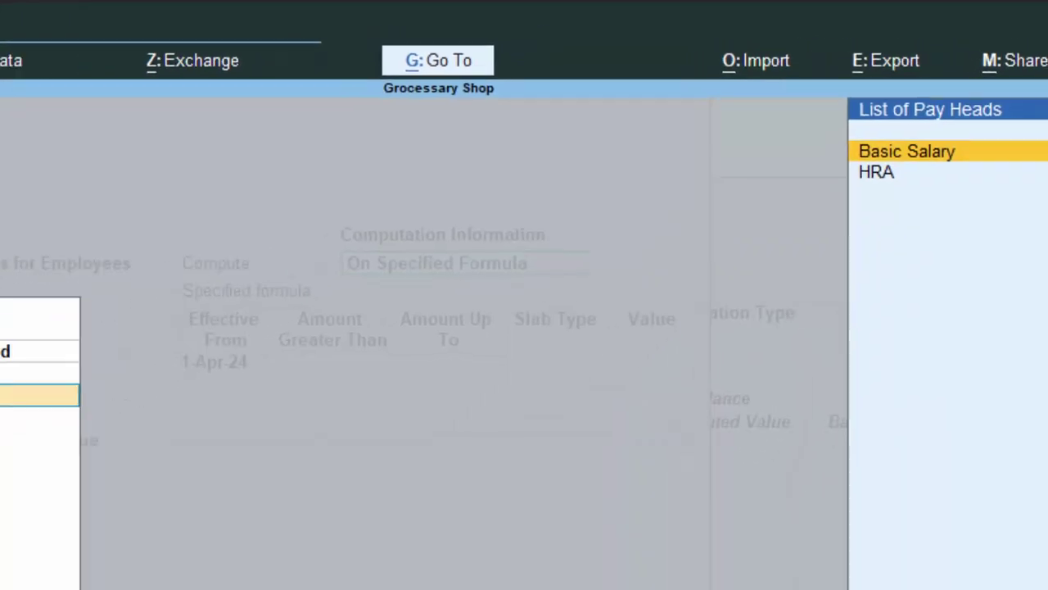
key(Return)
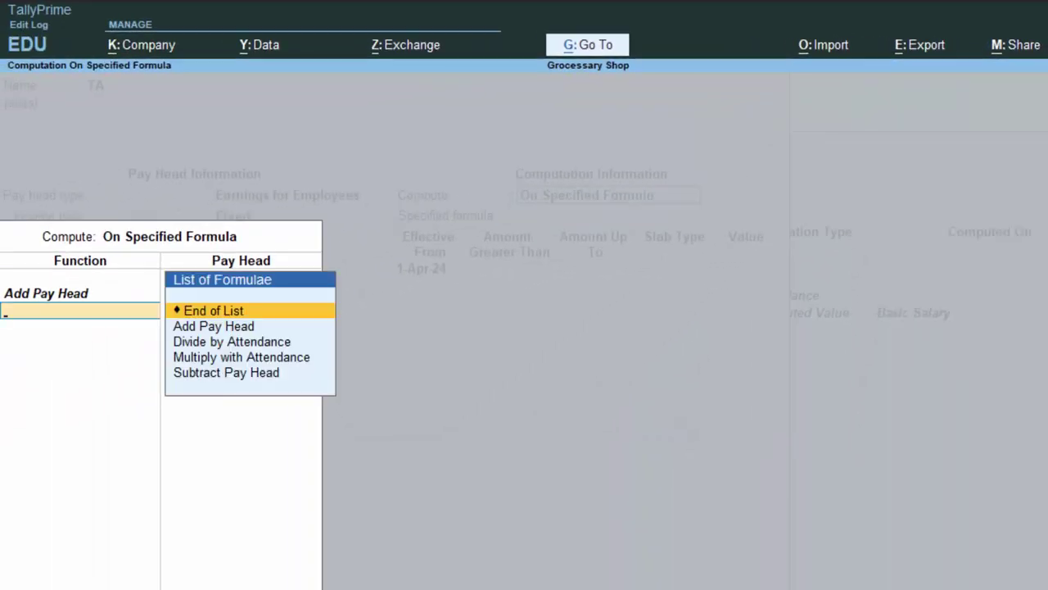
key(Return)
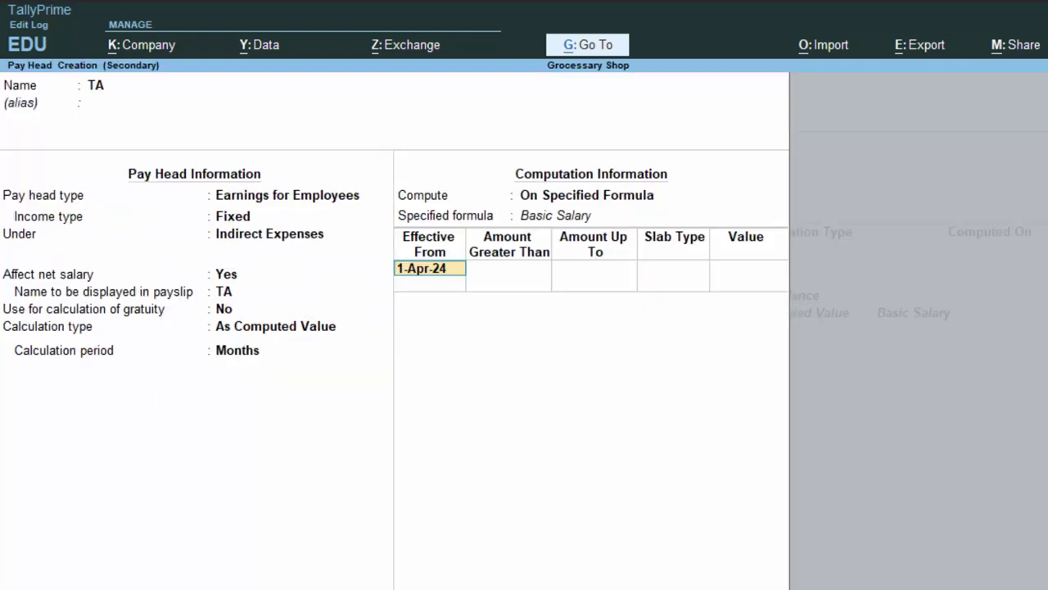
Step: Add a TA percentage slab of 1.5% for amounts up to 15,000, effective from 1-Apr-24
key(Return)
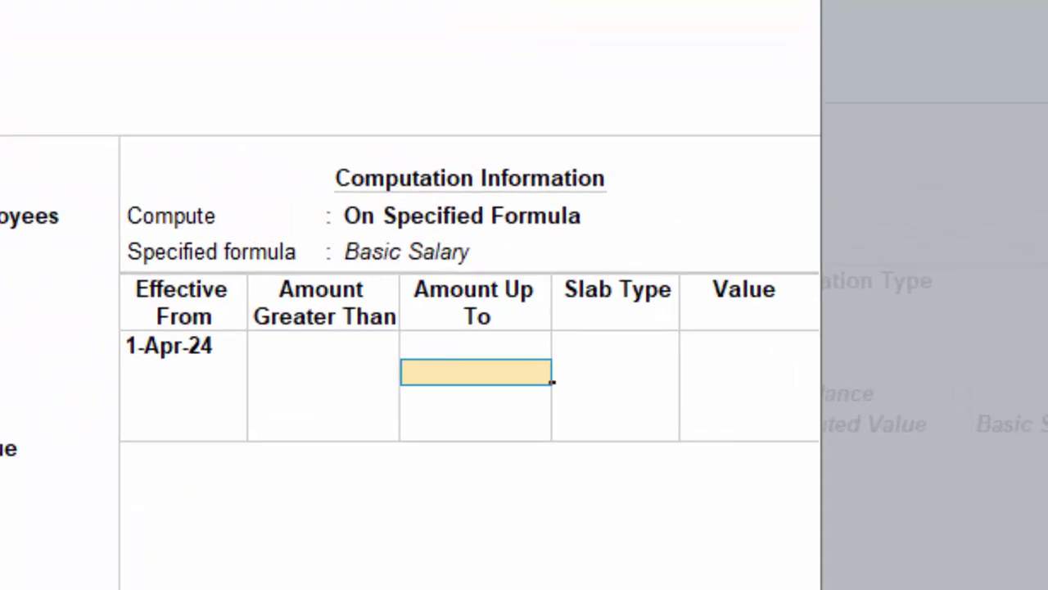
text(15,00)
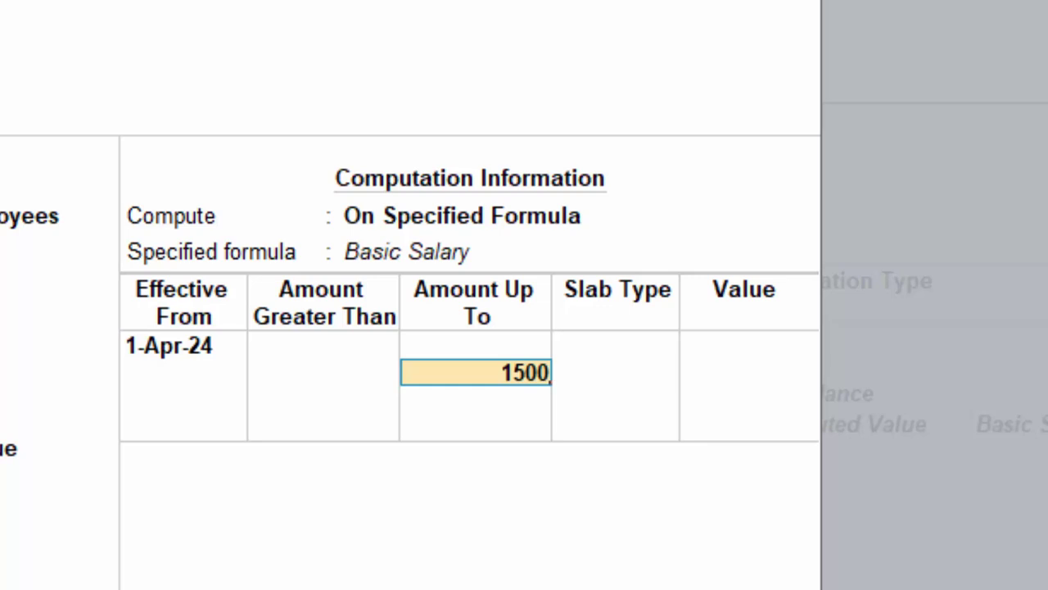
text(0)
key(Return)
key(Return)
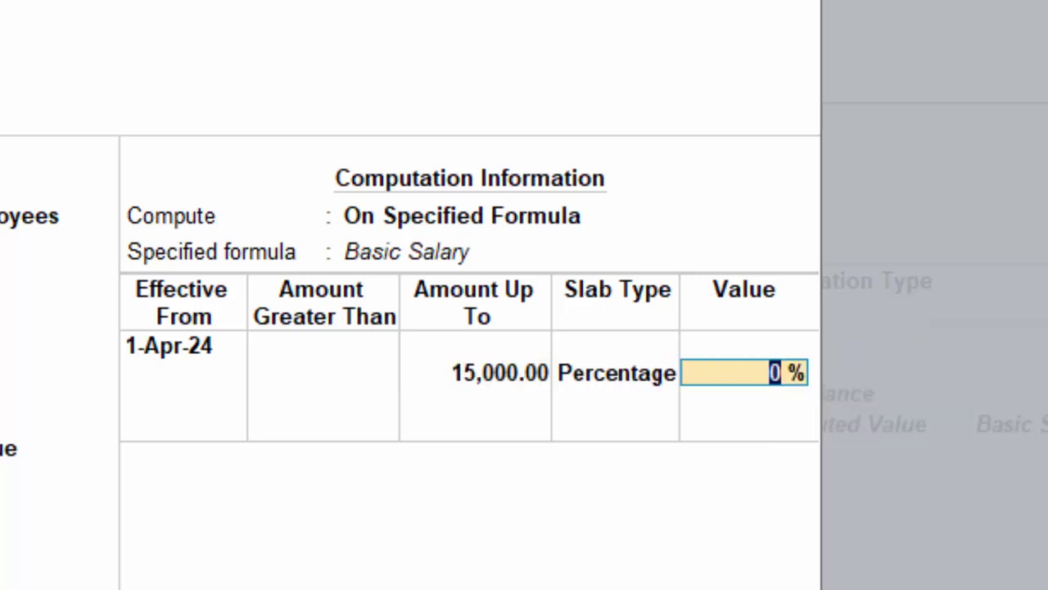
text(1.)
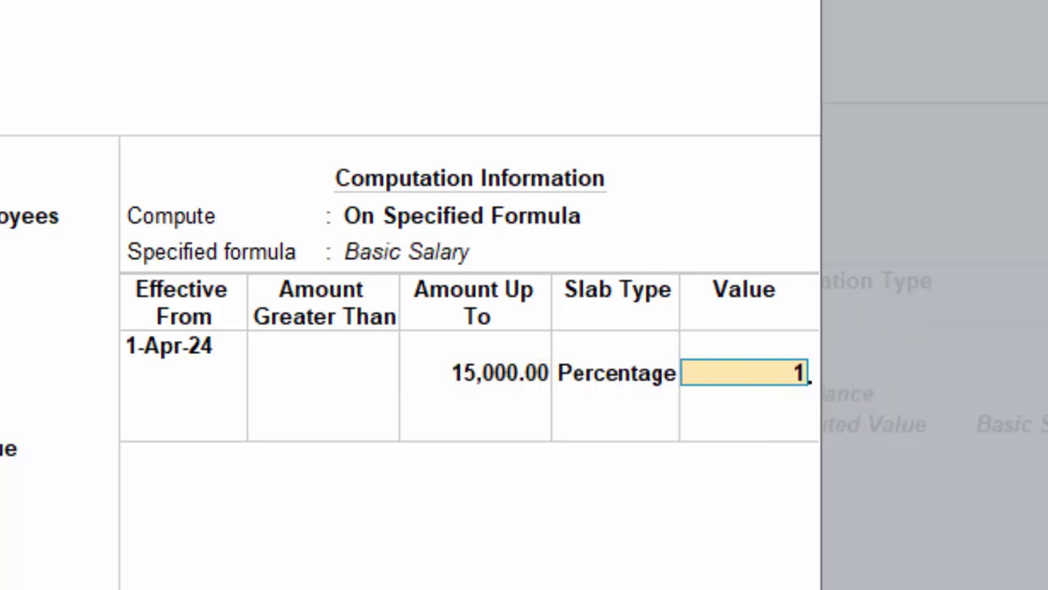
text(5)
key(Return)
Step: Add a TA percentage slab of 3.5% for amounts above 15,000 and save the pay head
key(Return)
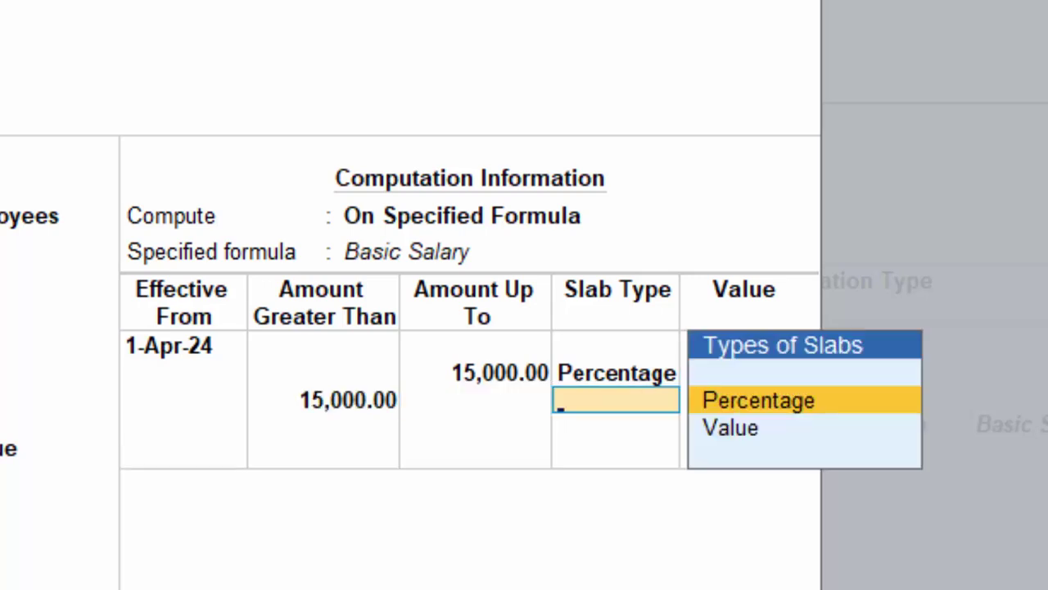
key(Return)
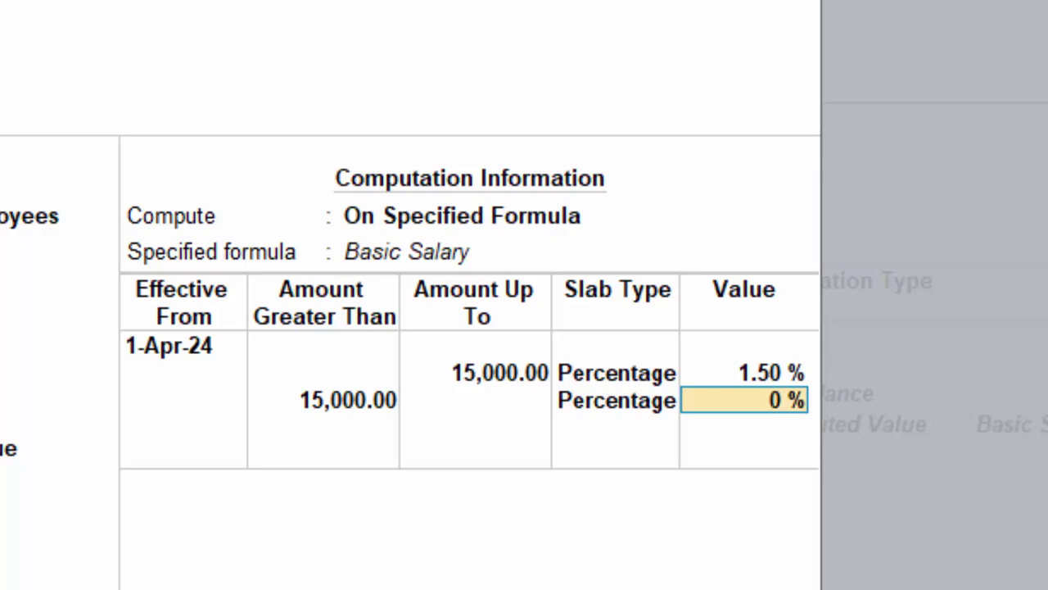
text(3.5)
key(Return)
key(Return)
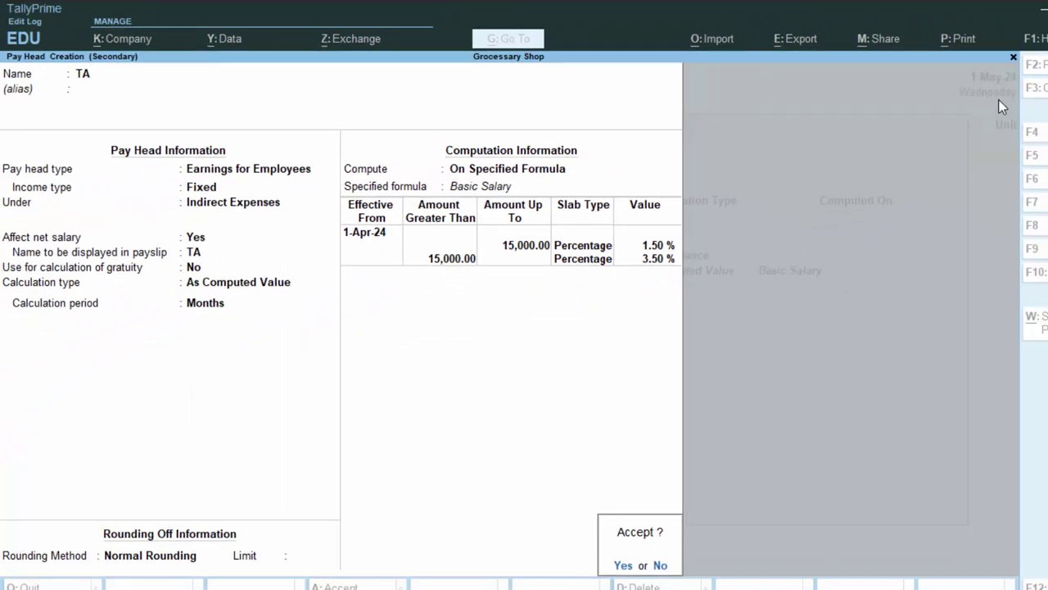
key(Return)
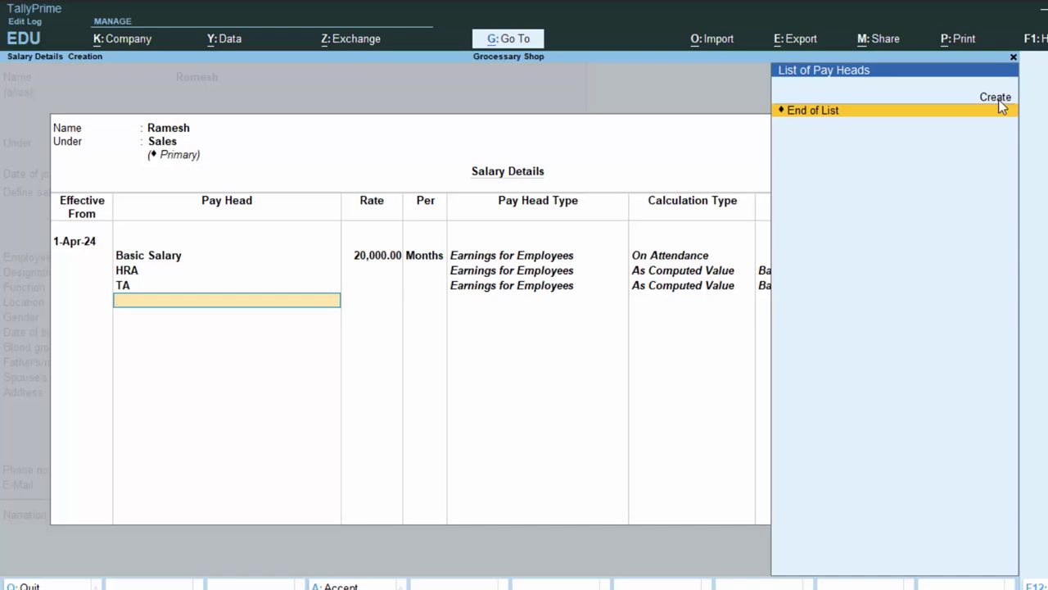
Step: Begin a new pay head named DA with the type Earnings for Employees
click(996, 99)
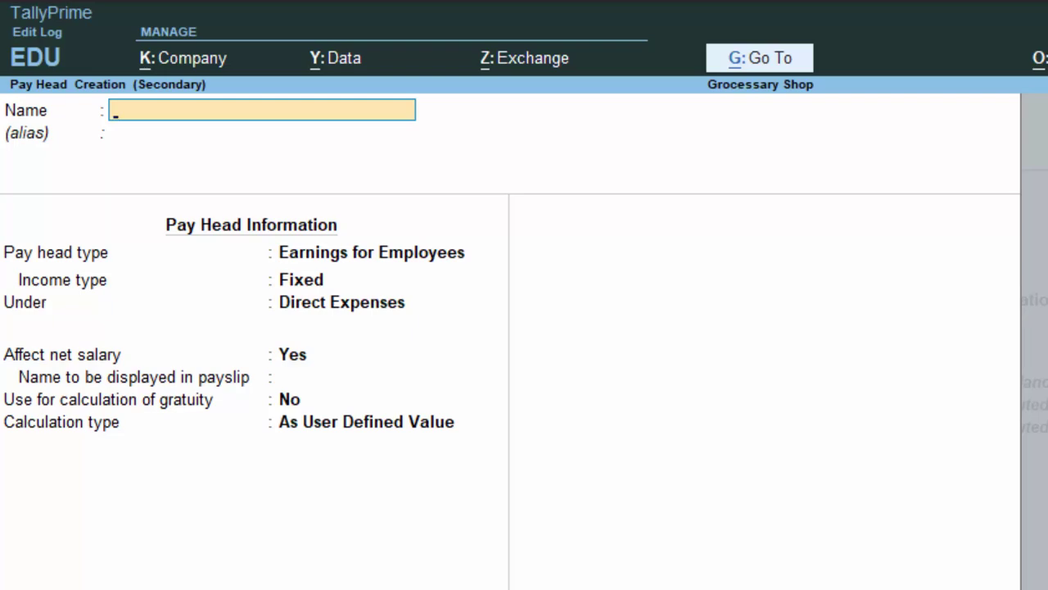
text(DA)
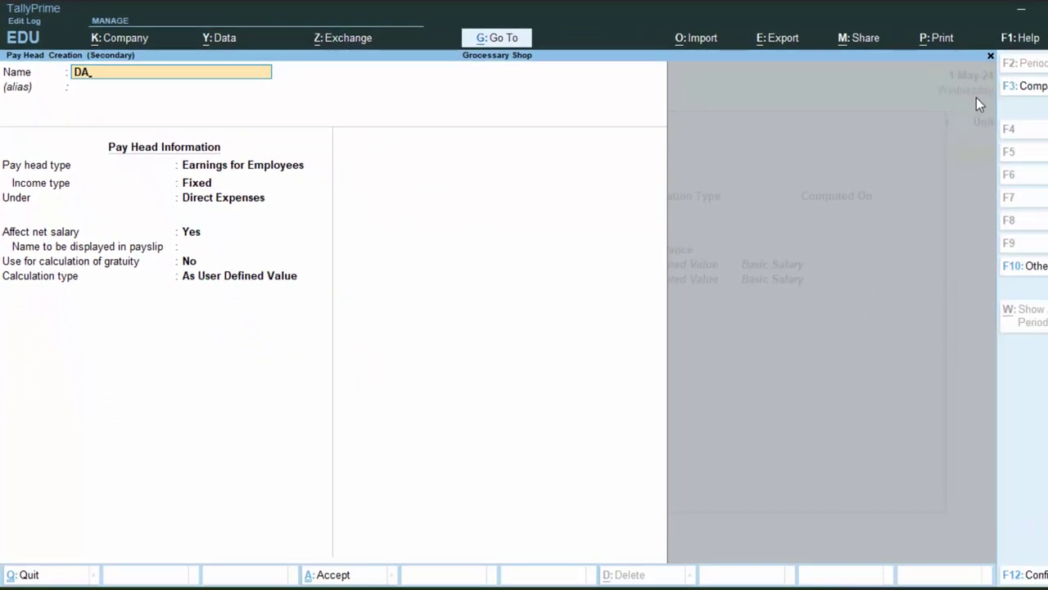
key(Return)
key(Return)
key(Return)
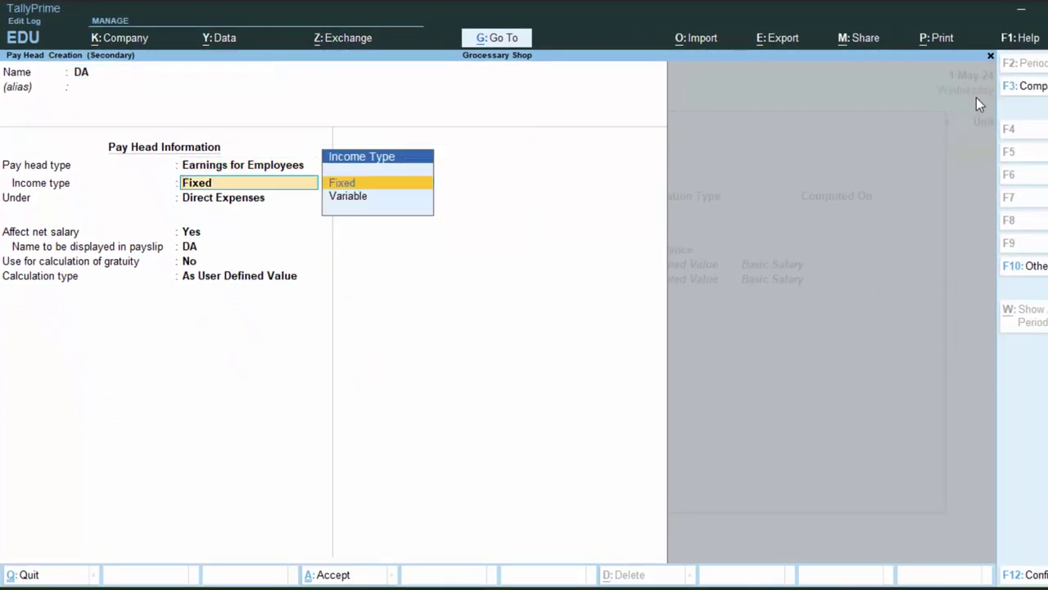
Step: Set DA to Fixed income type under Indirect Expenses, keeping it affecting net salary and displayed as DA in the payslip
key(Return)
key(Down)
key(Down)
key(Down)
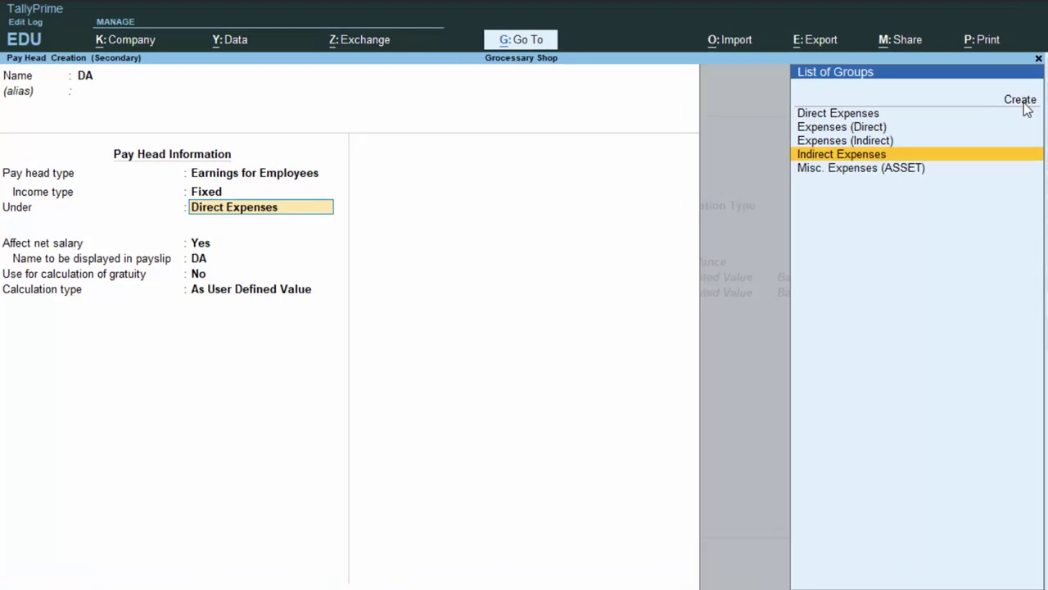
key(Return)
key(Return)
key(Return)
key(Return)
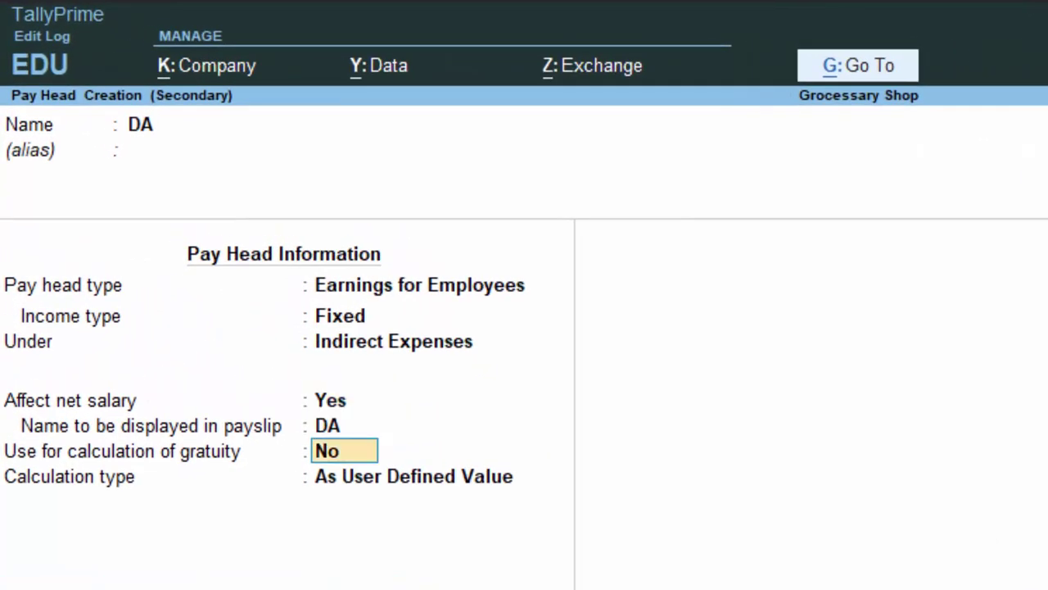
Step: Keep DA out of the gratuity calculation and set its calculation type to As Computed Value
key(Down)
key(Down)
key(Up)
key(Up)
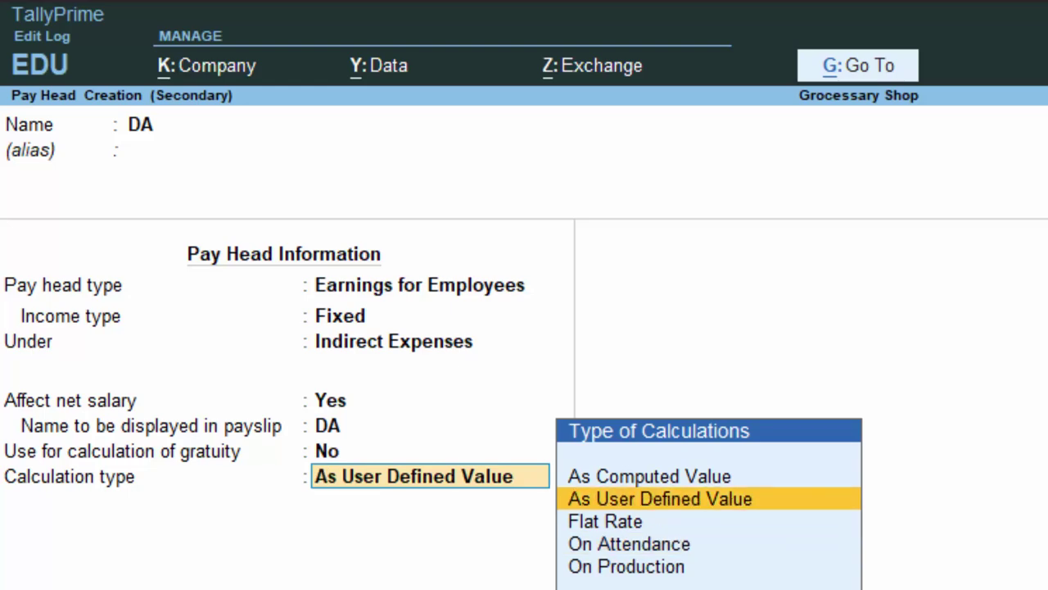
key(Up)
key(Return)
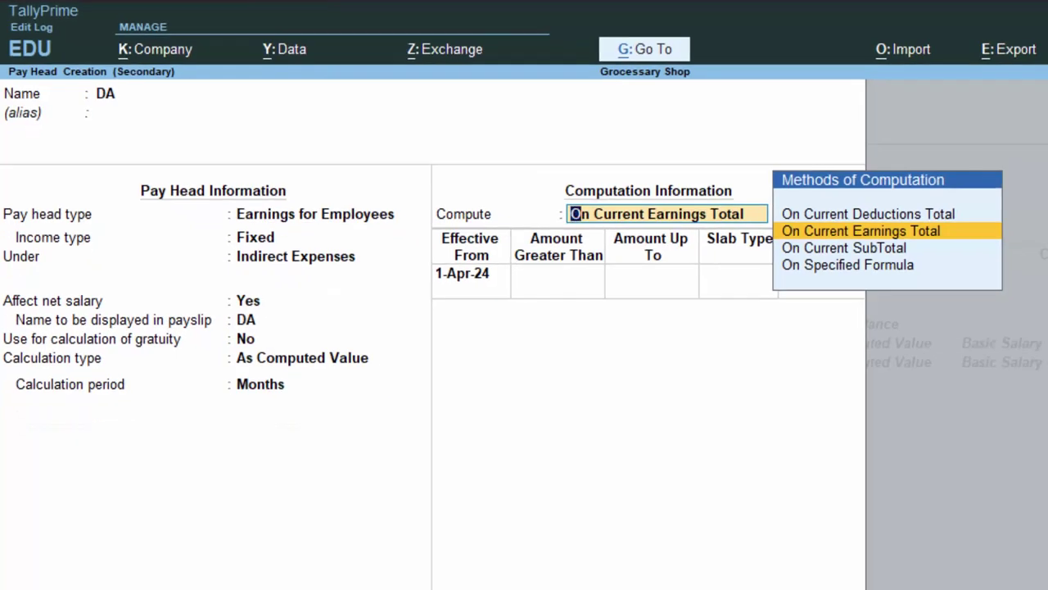
Step: Compute DA on a specified formula that adds only the Basic Salary pay head
key(Down)
key(Down)
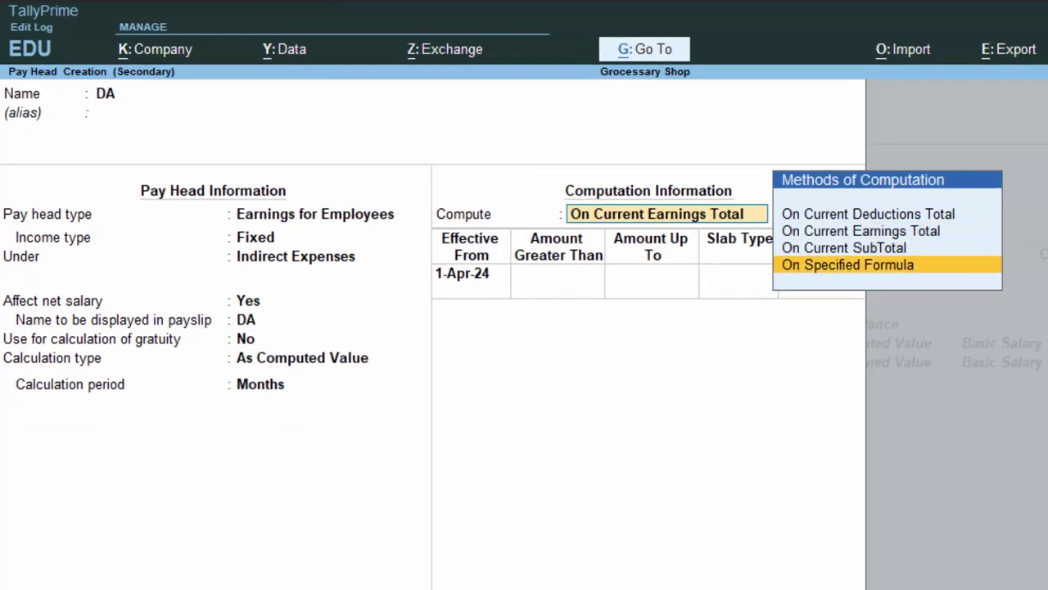
key(Return)
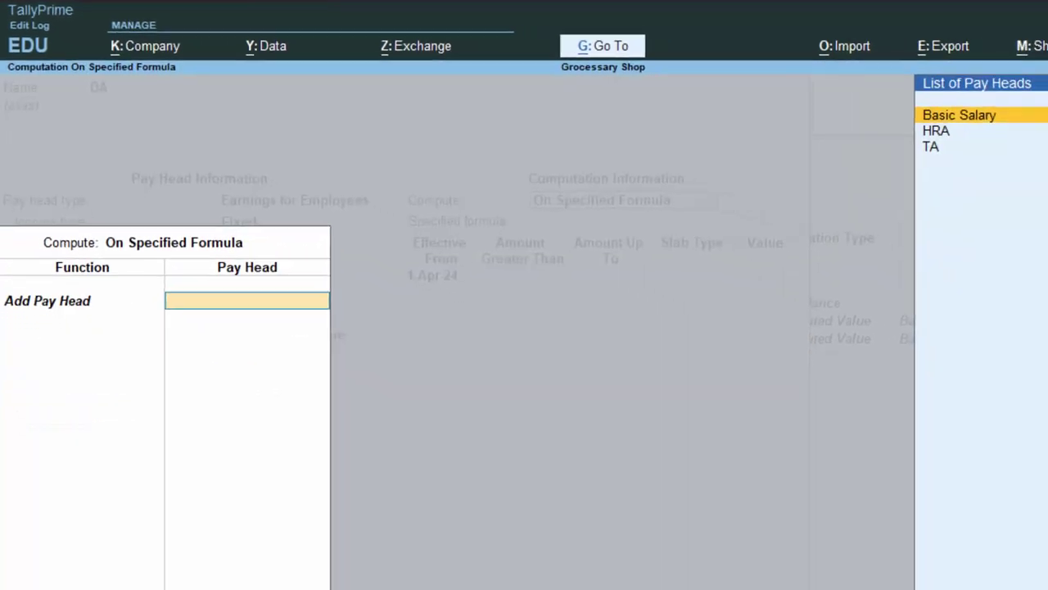
key(Return)
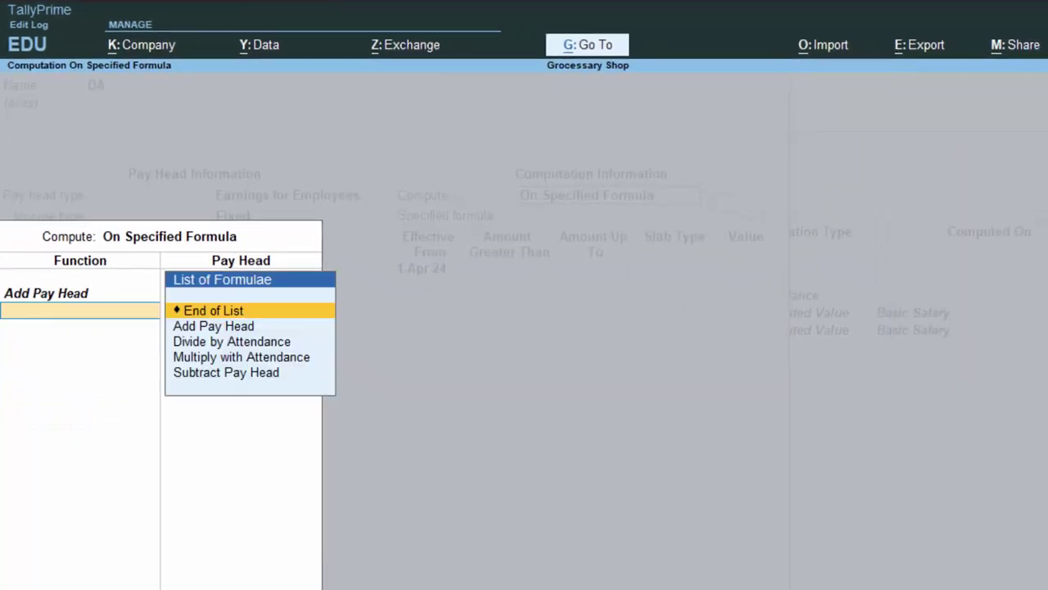
key(Return)
Step: Add a DA slab with a fixed value of 4,000 for amounts up to 15,000, effective from 1-Apr-24
key(Return)
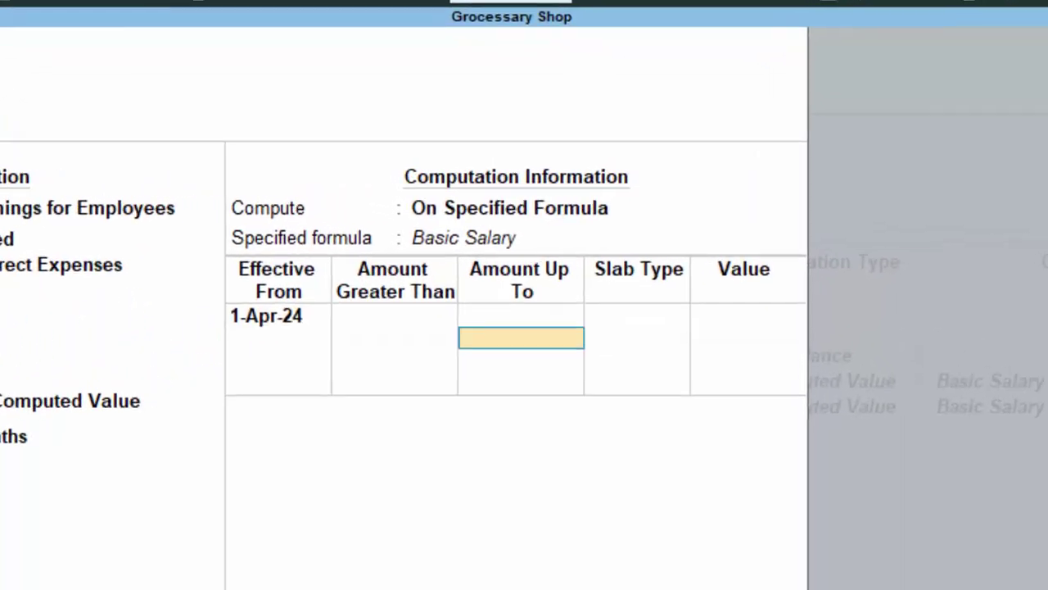
text(15)
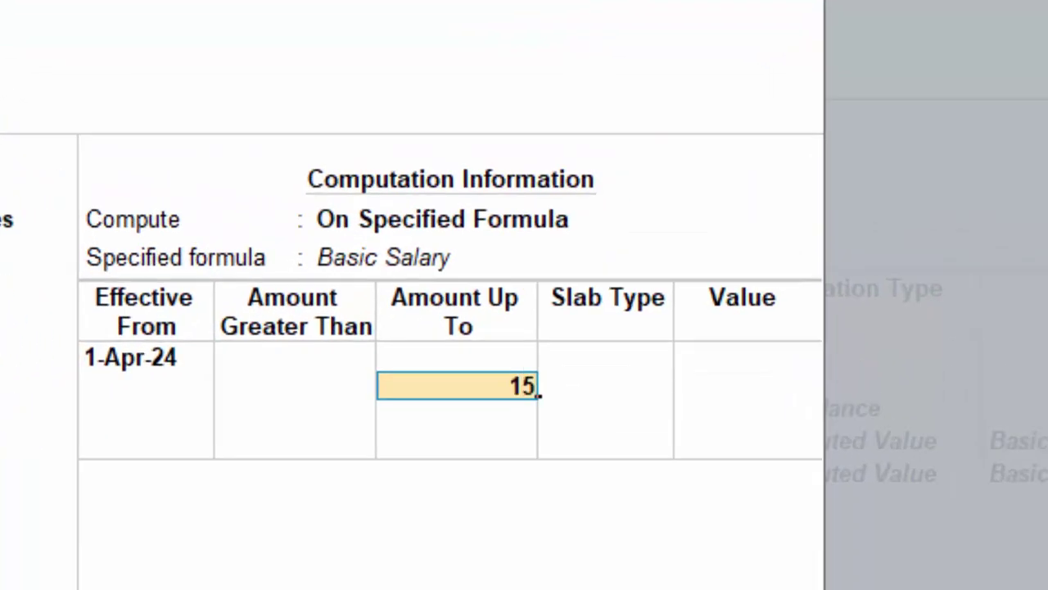
text(,00000)
key(Return)
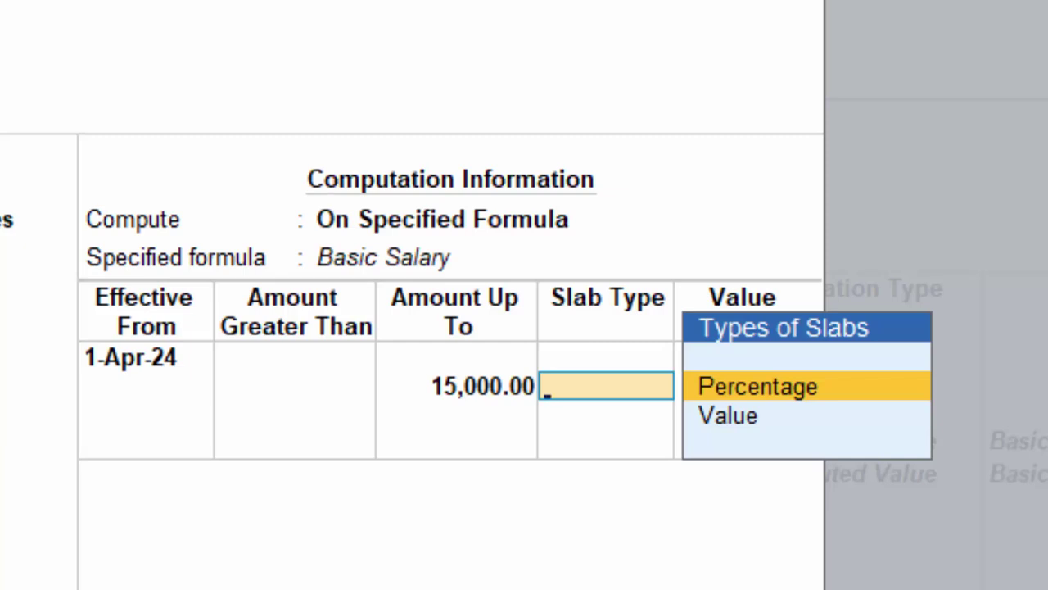
key(Down)
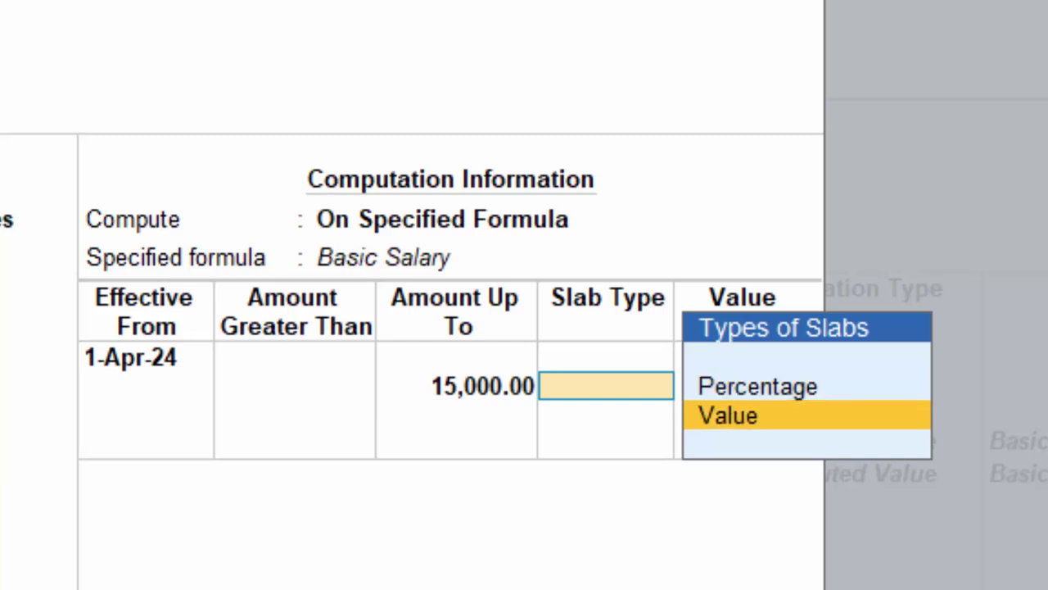
key(Return)
text(4)
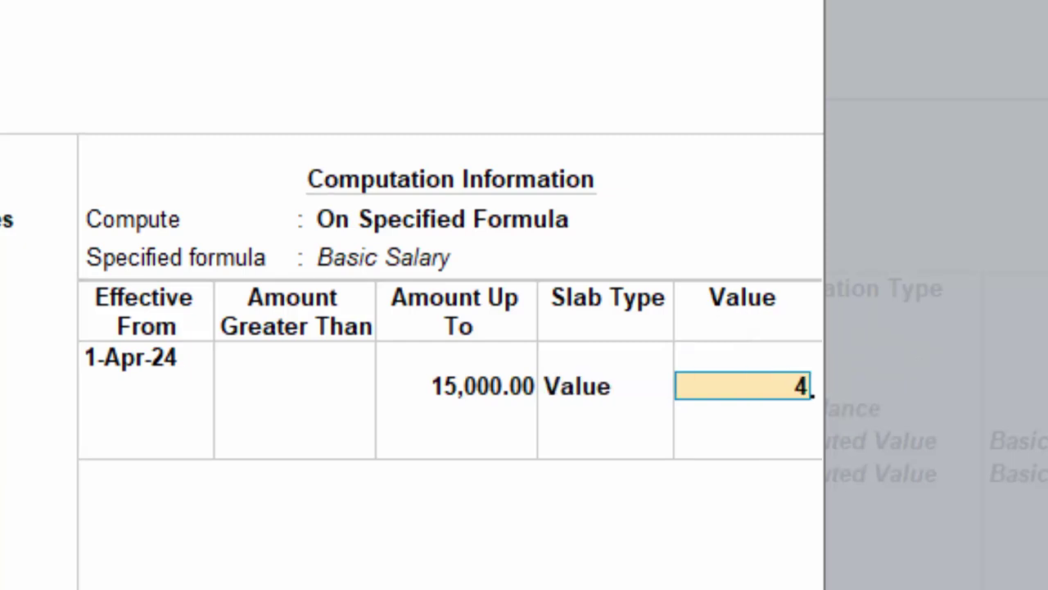
text(000)
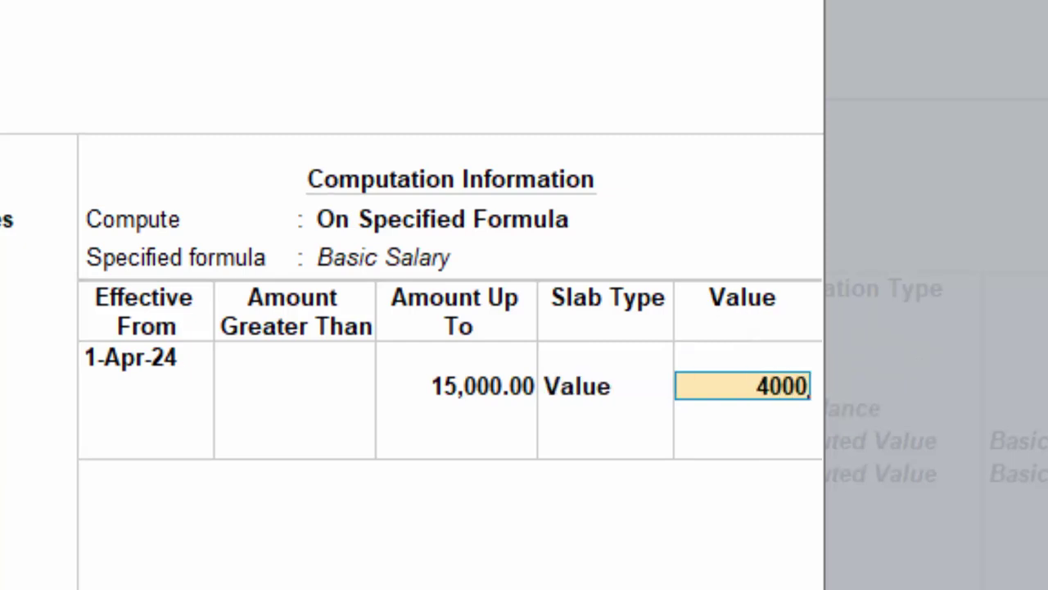
key(Return)
Step: Add a DA slab with a fixed value of 5,000 for amounts above 15,000 and finish the slab list
key(Return)
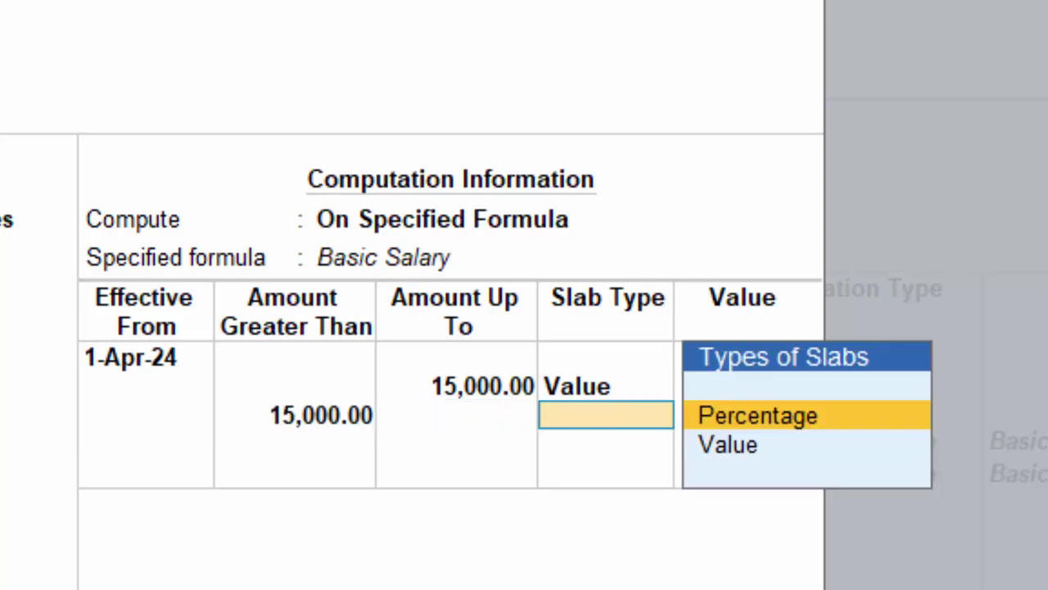
key(Down)
key(Return)
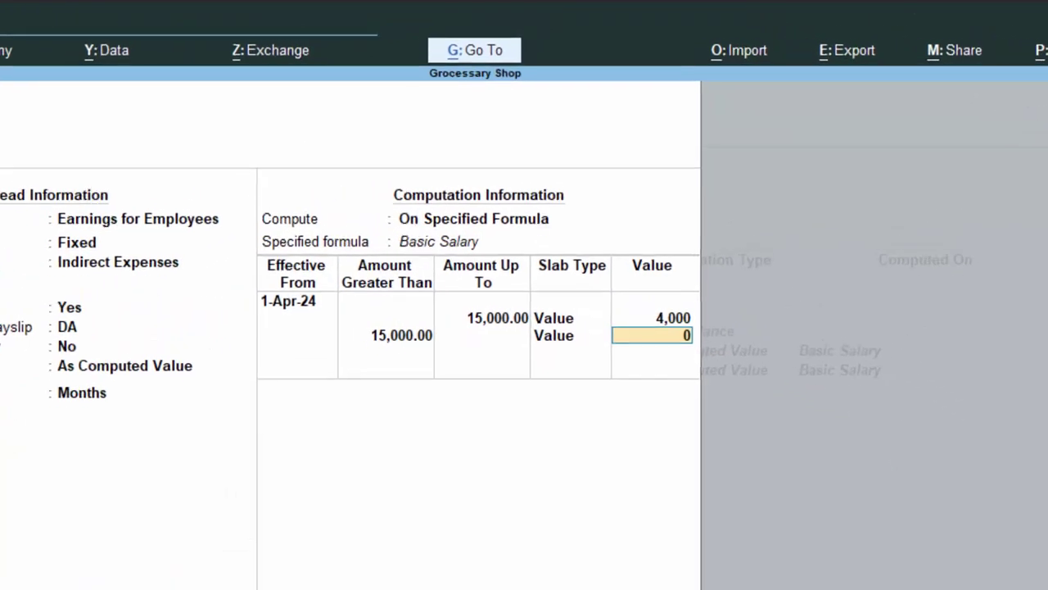
text(5000)
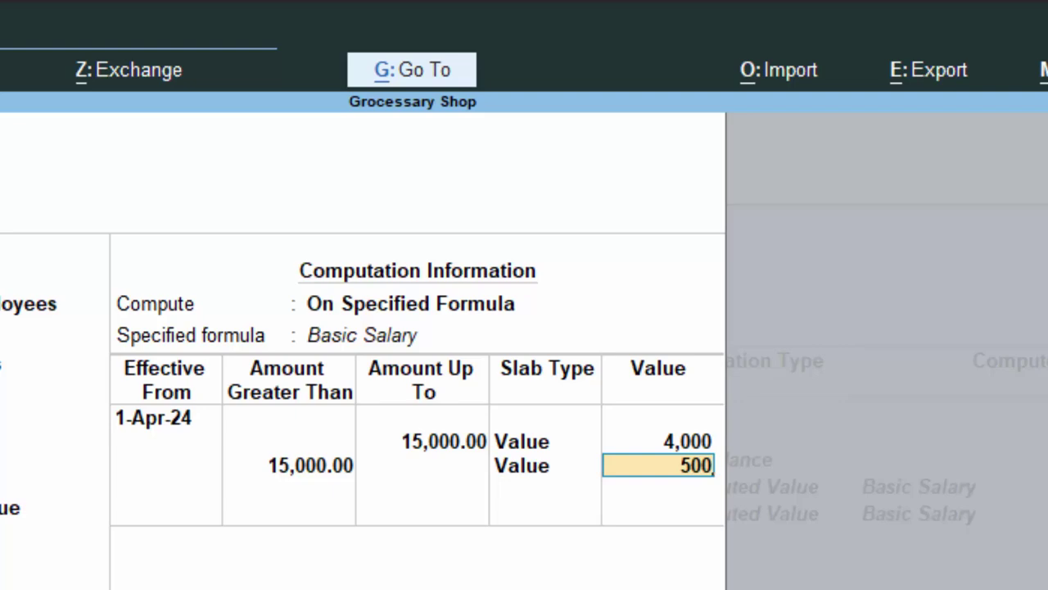
key(Return)
key(Return)
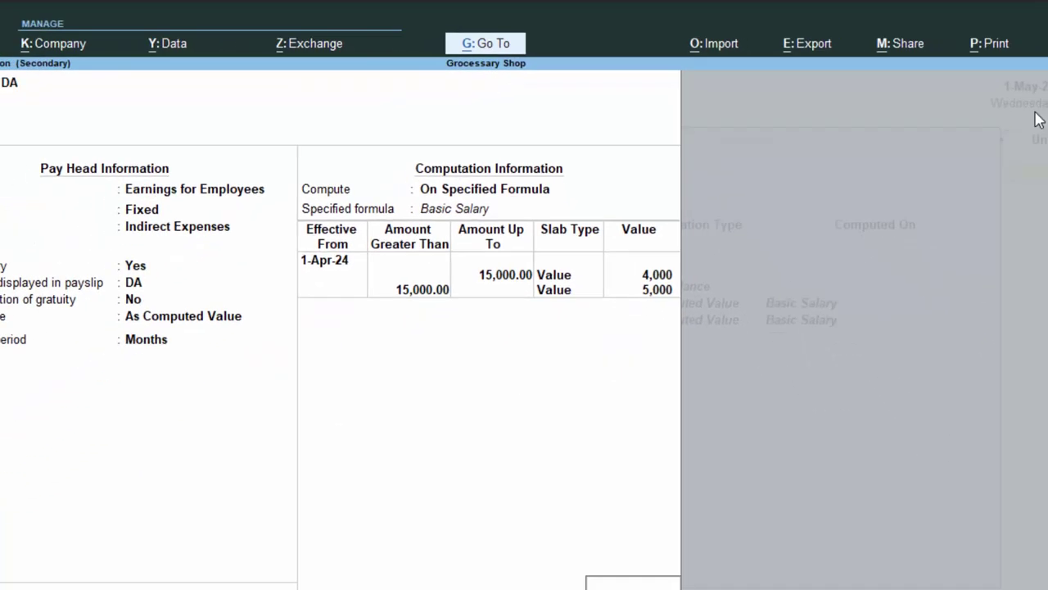
Step: Finish the DA pay head and start a new pay head named PF
key(Return)
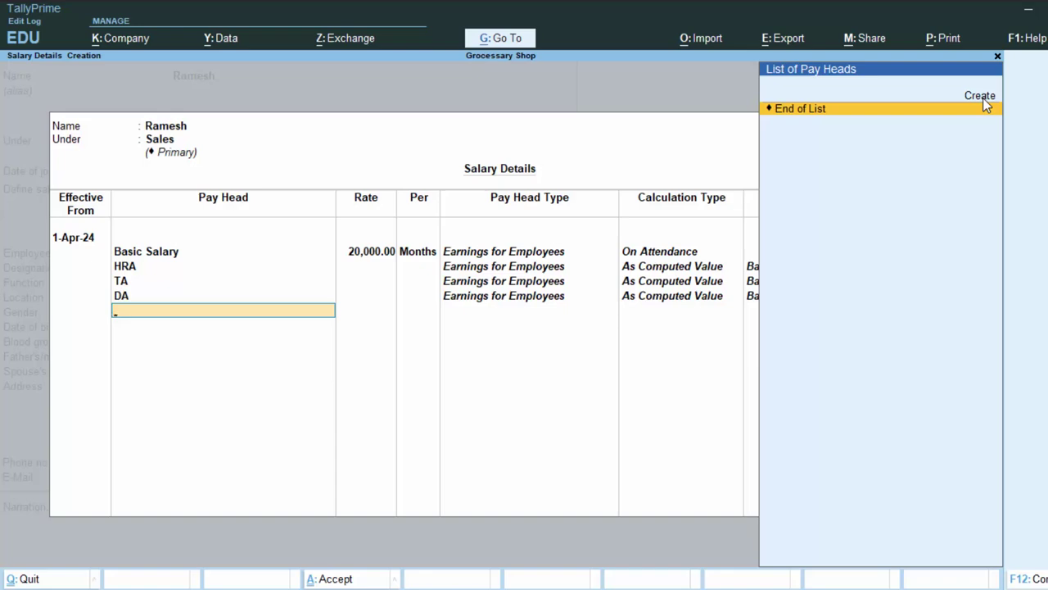
click(980, 96)
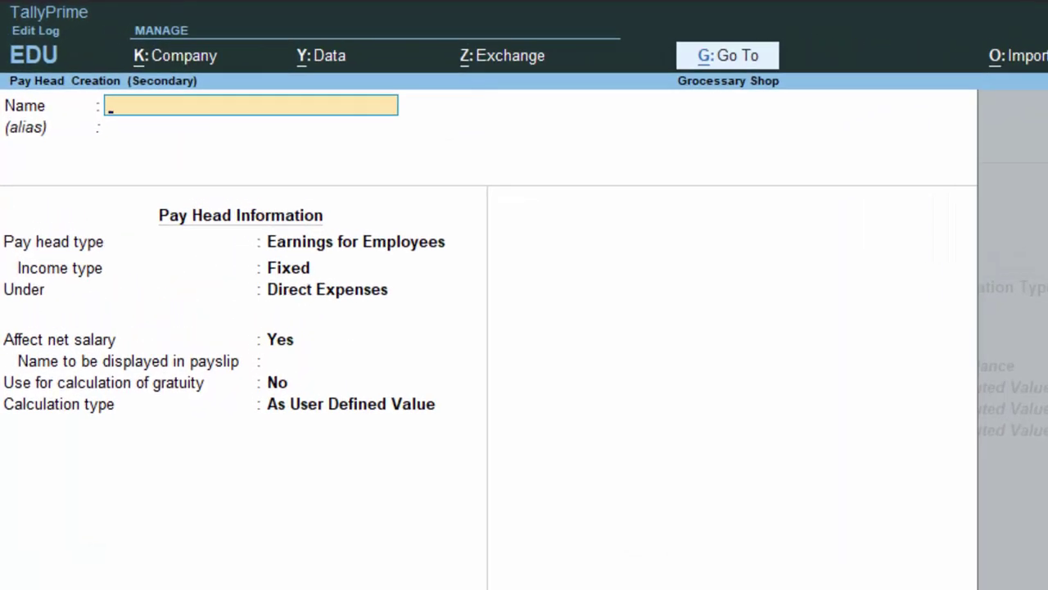
text(PF)
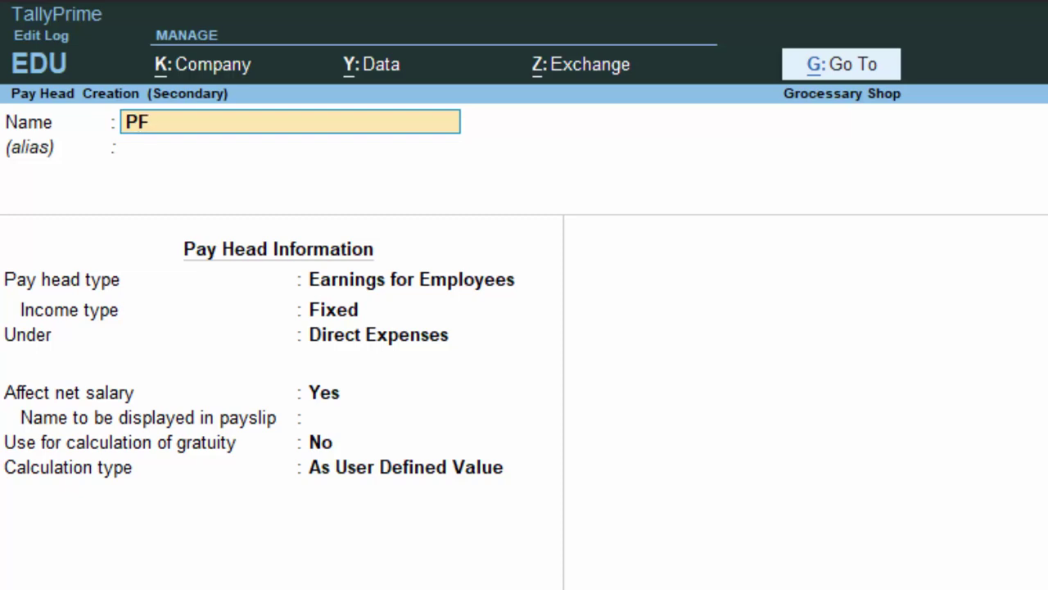
key(Return)
key(Return)
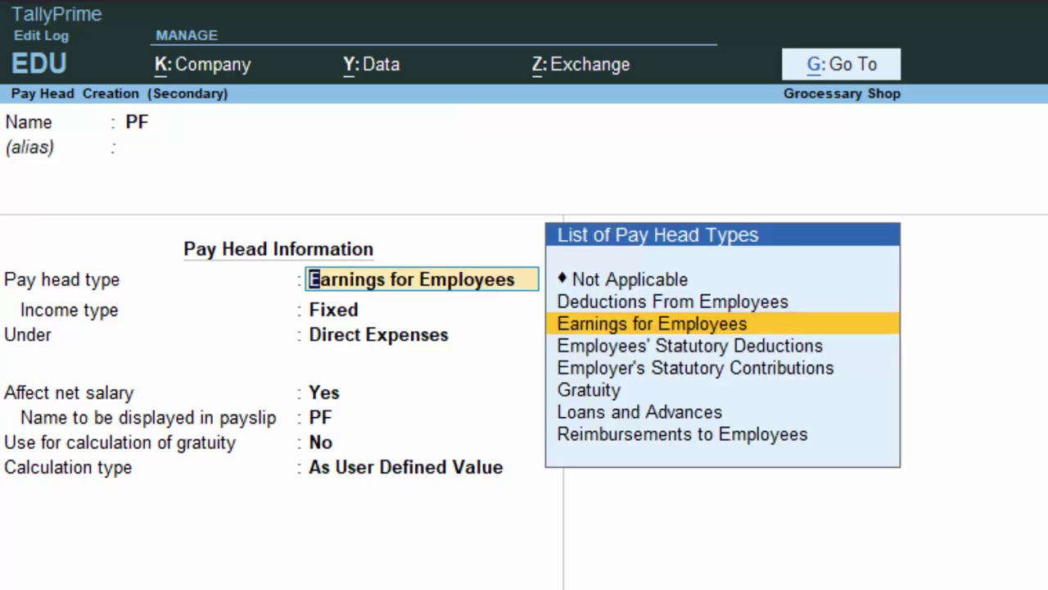
Step: Classify PF as Earnings for Employees with Fixed income type, grouped under Indirect Expenses
key(Return)
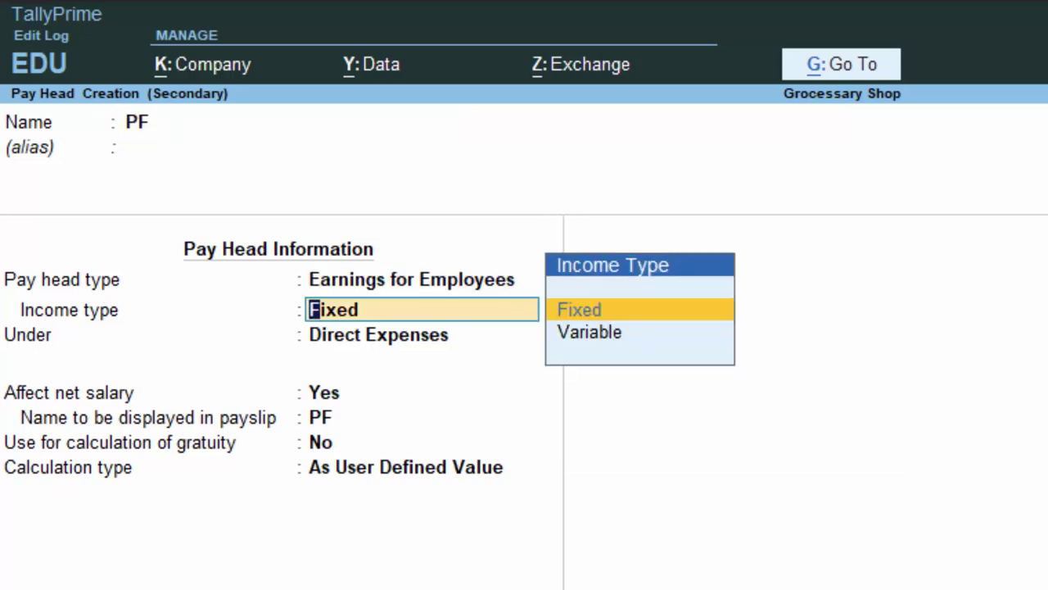
key(Return)
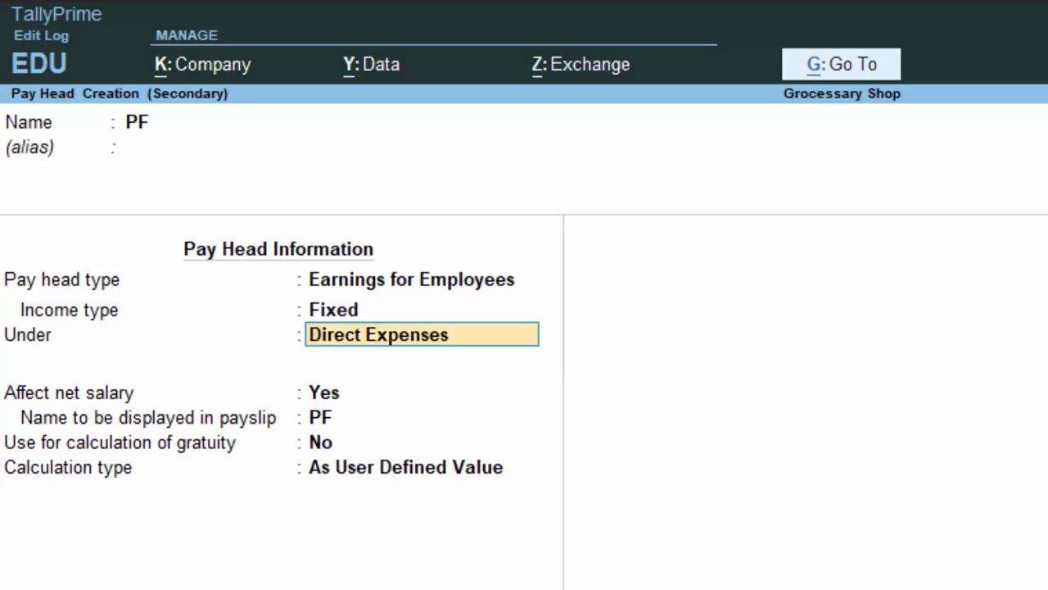
key(Return)
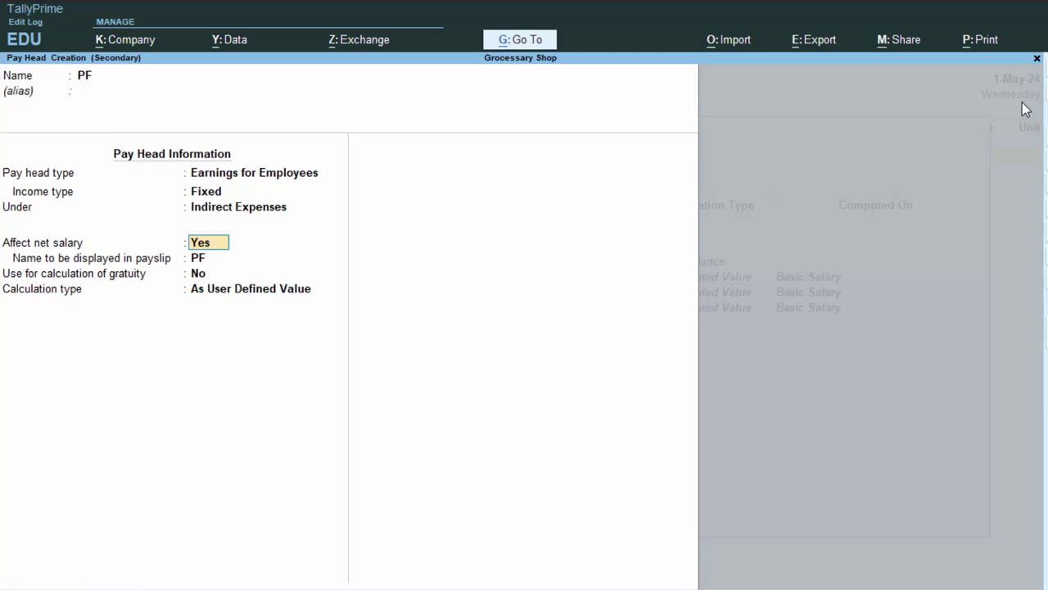
Step: Let PF affect net salary but not gratuity, and calculate it As Computed Value over a Months period
key(Return)
key(Return)
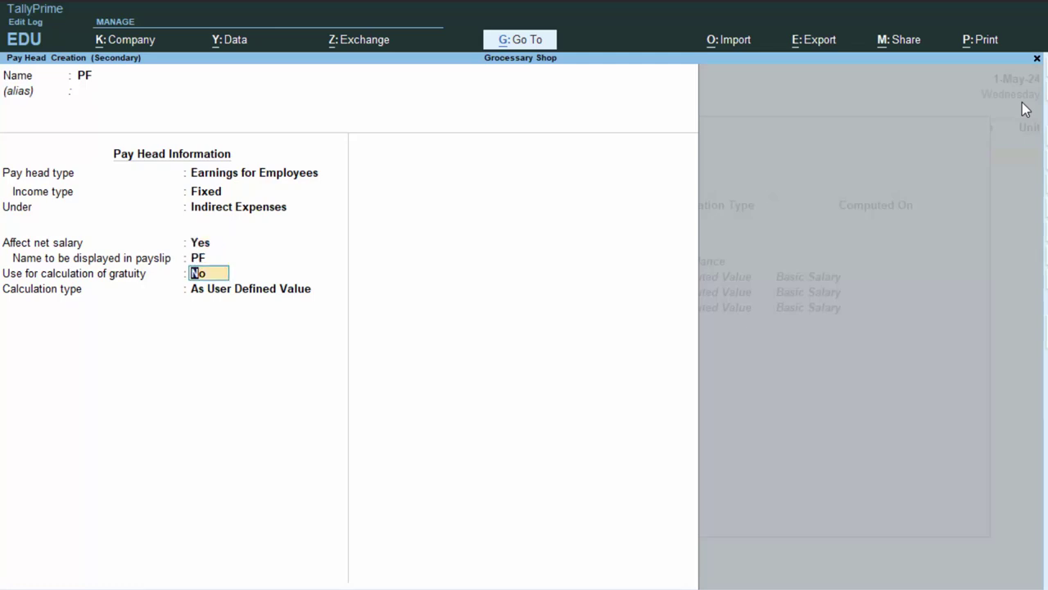
key(Return)
key(Down)
key(Up)
key(Up)
key(Return)
key(Return)
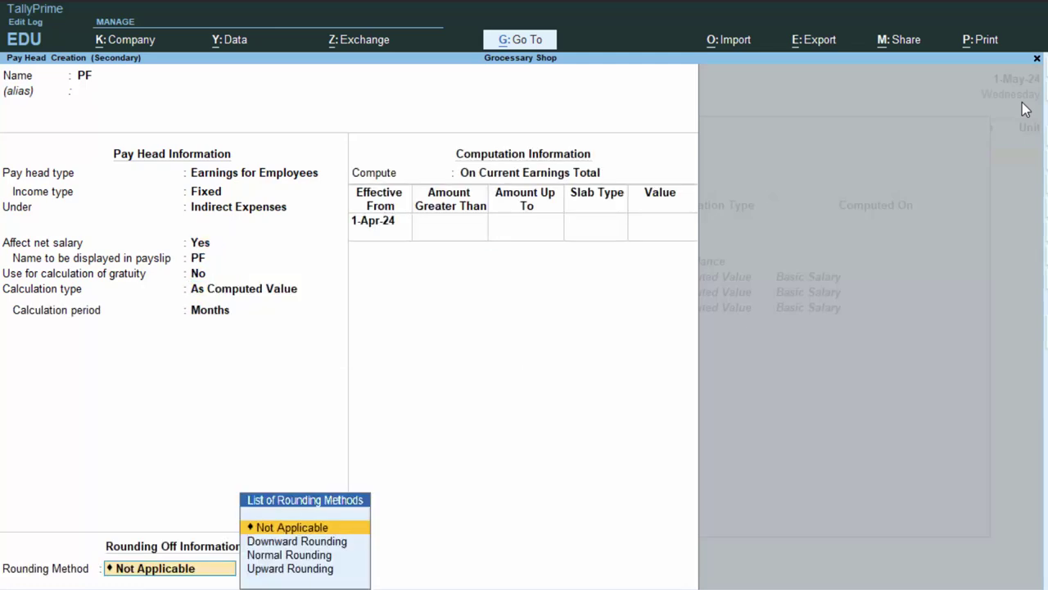
Step: Set PF's rounding method to Normal Rounding and leave its limit blank
key(Down)
key(Down)
key(Return)
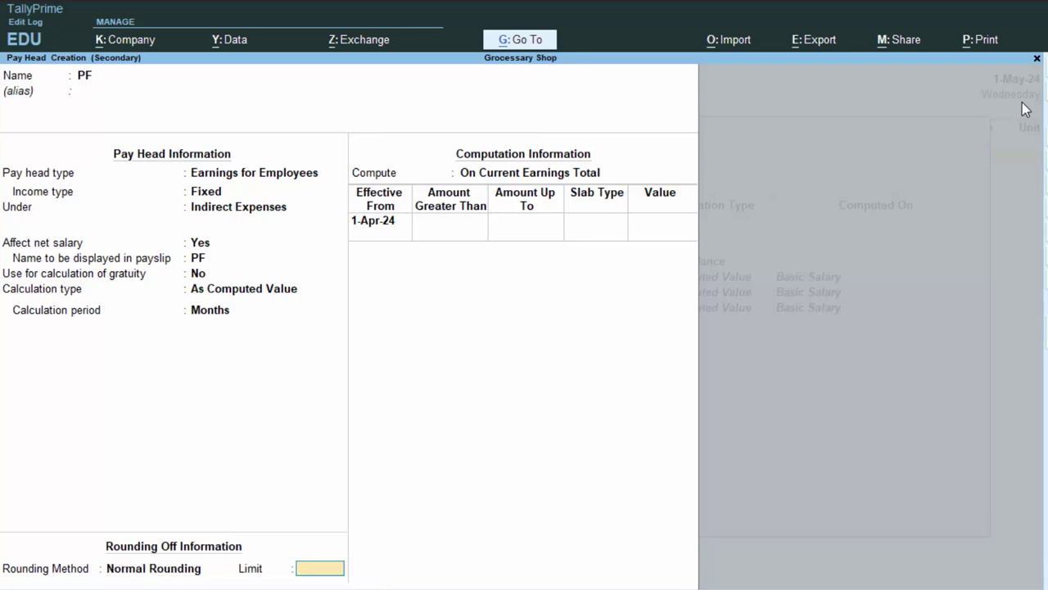
key(Return)
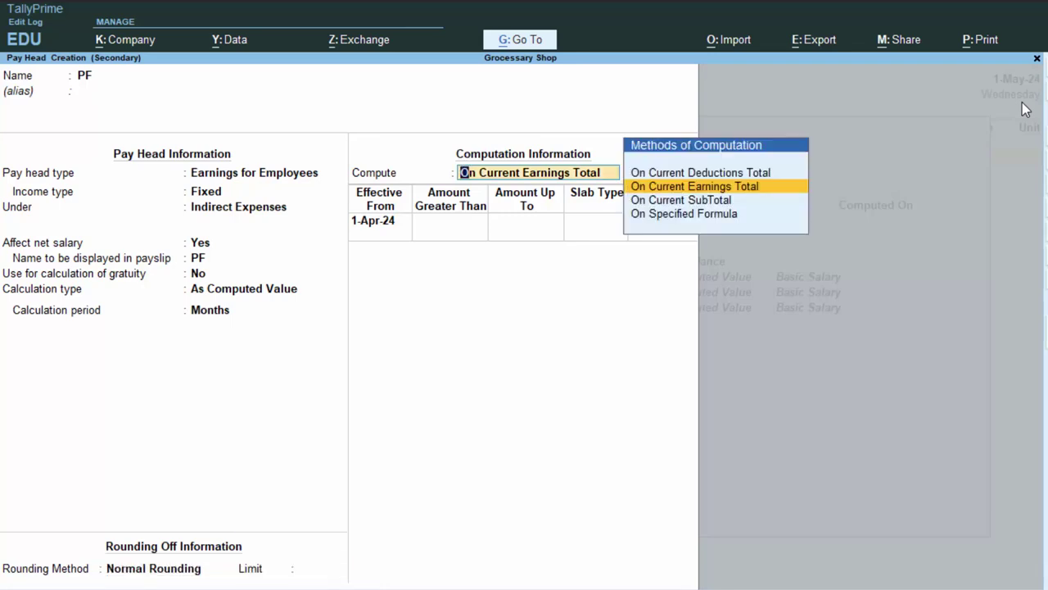
Step: Compute PF on a specified formula that adds only the Basic Salary pay head, effective from 1-Apr-24
key(Down)
key(Down)
key(Return)
key(Return)
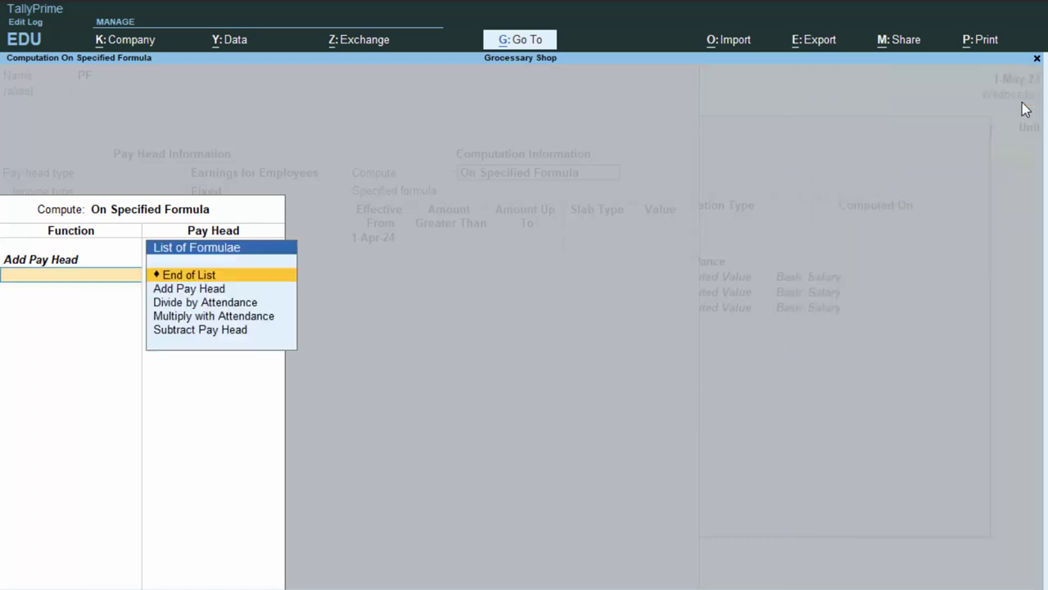
key(Return)
key(Return)
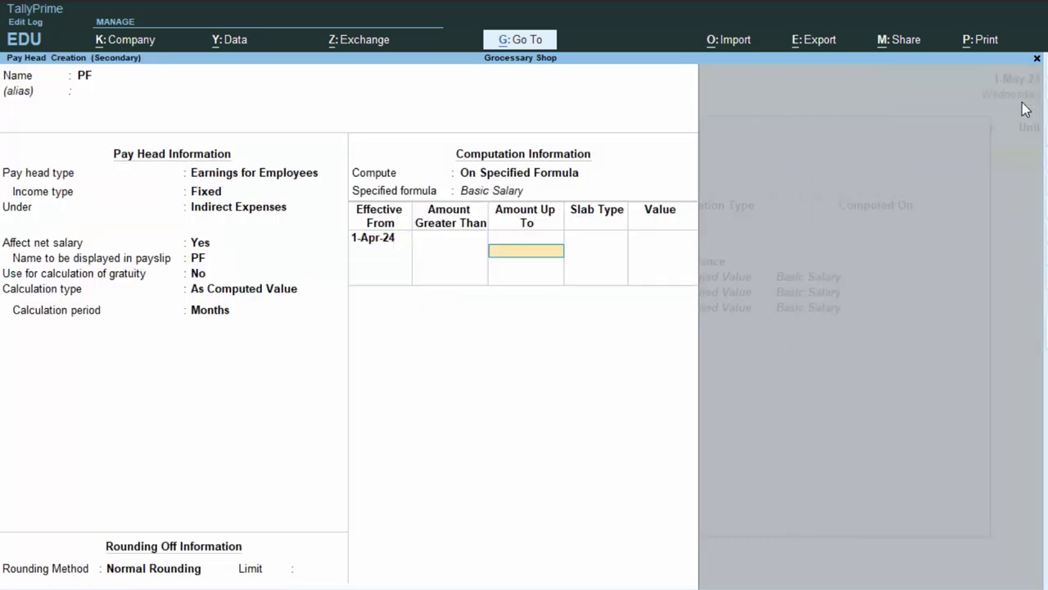
Step: Set the upper amount limit of PF's first slab to 15,000
text(15000)
key(Return)
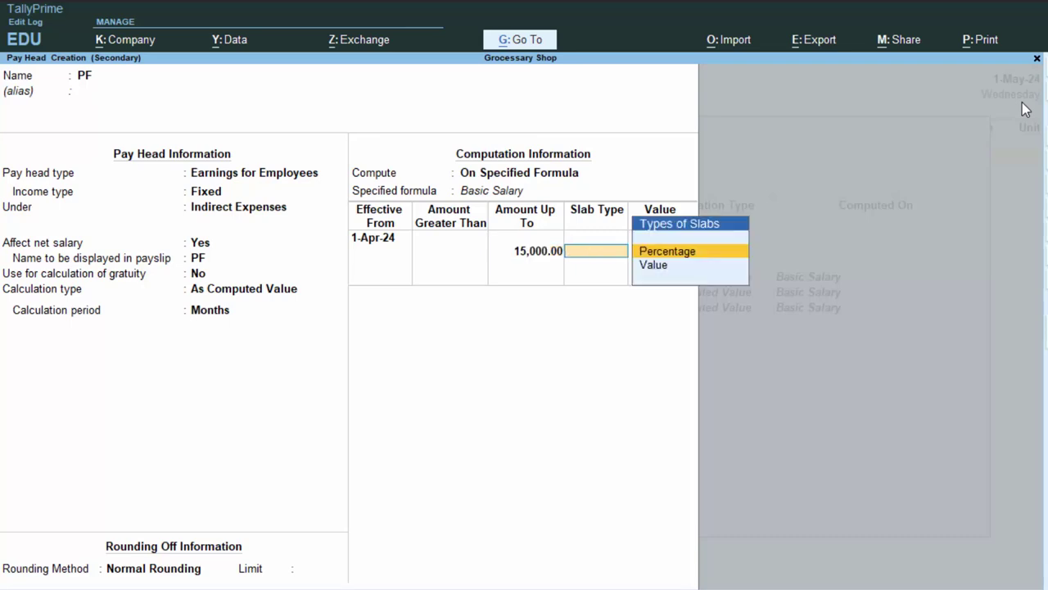
Step: Go back and change PF's pay head type to Deductions From Employees, grouped under Current Liabilities
key(BackSpace)
key(BackSpace)
key(BackSpace)
key(BackSpace)
key(BackSpace)
key(BackSpace)
key(BackSpace)
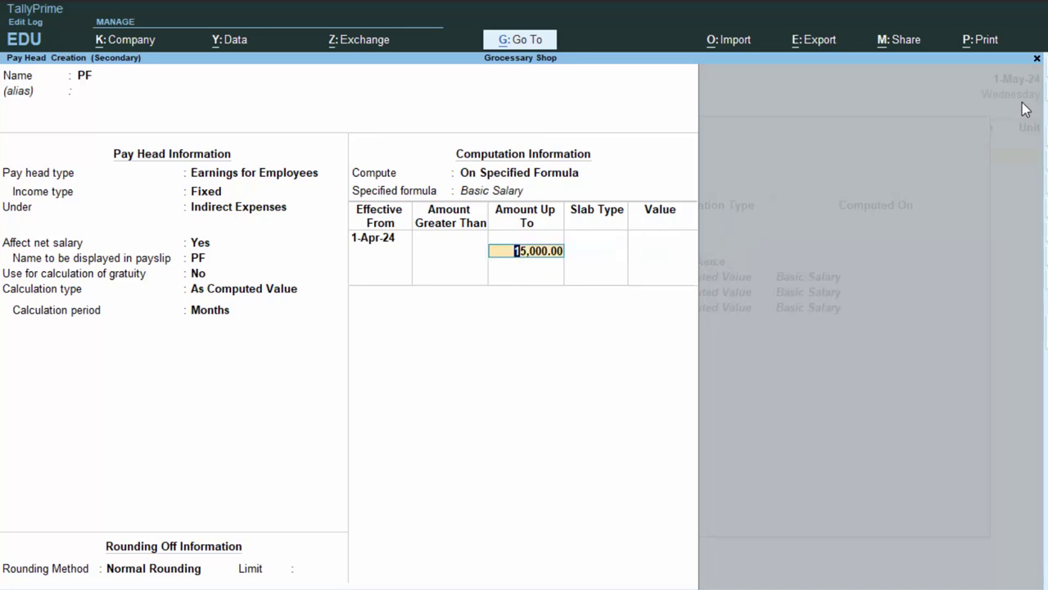
key(BackSpace)
key(BackSpace)
key(BackSpace)
key(BackSpace)
key(BackSpace)
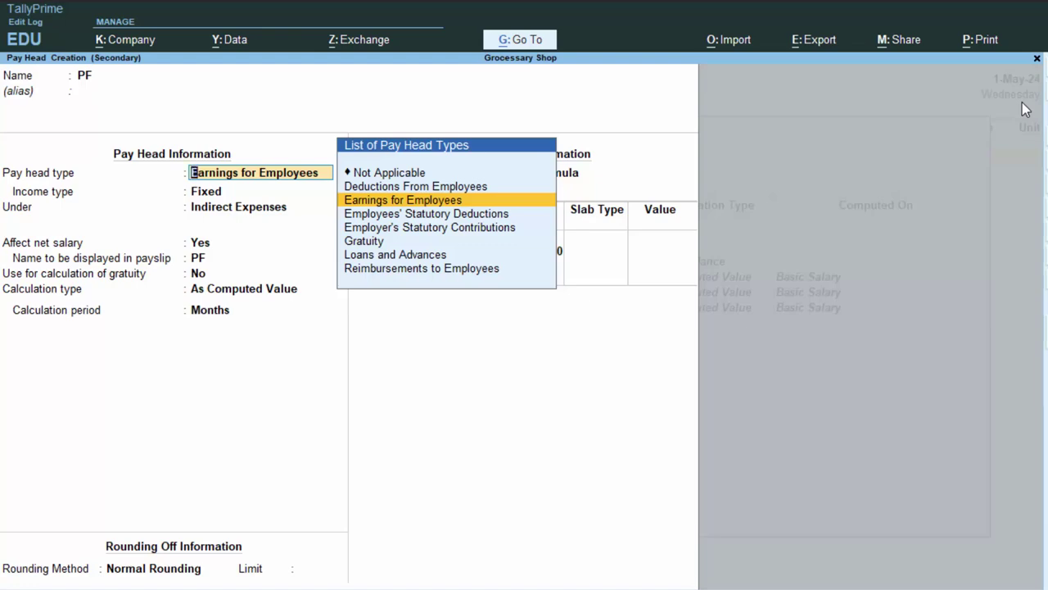
key(BackSpace)
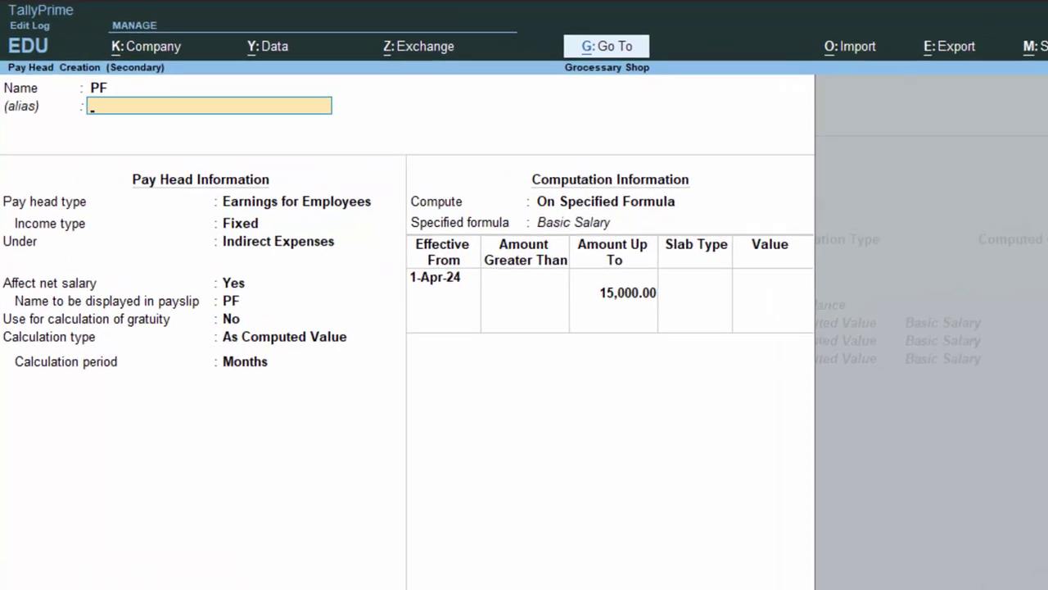
key(Return)
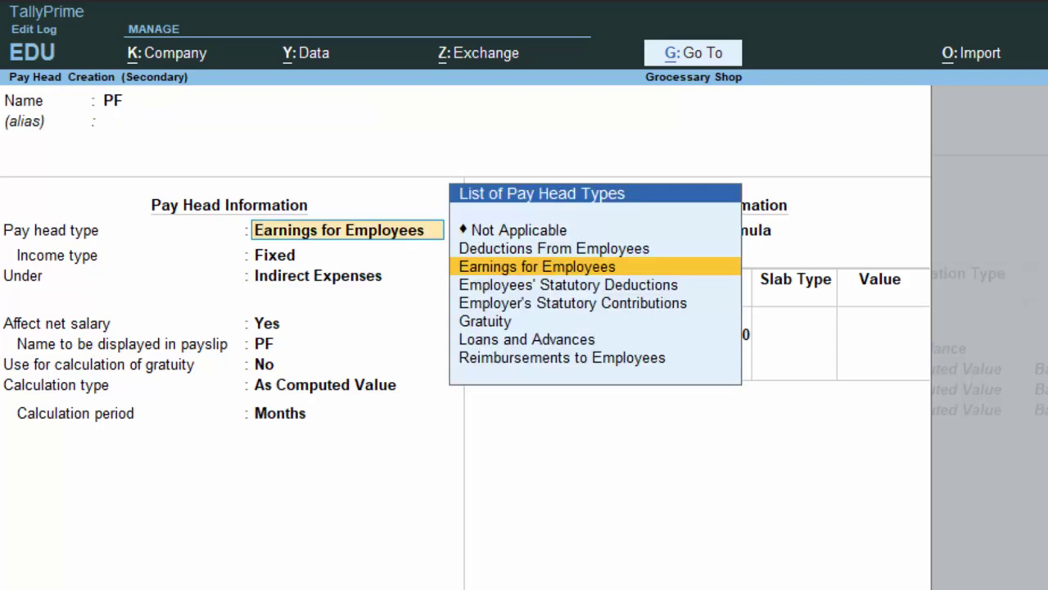
key(Up)
key(Return)
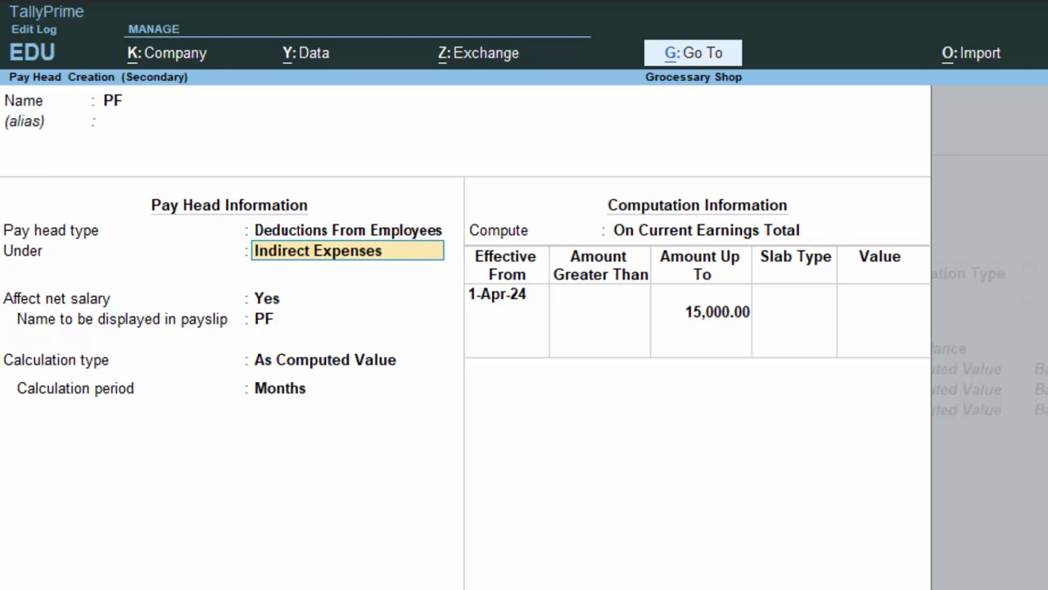
text(Current Liabilities)
key(Return)
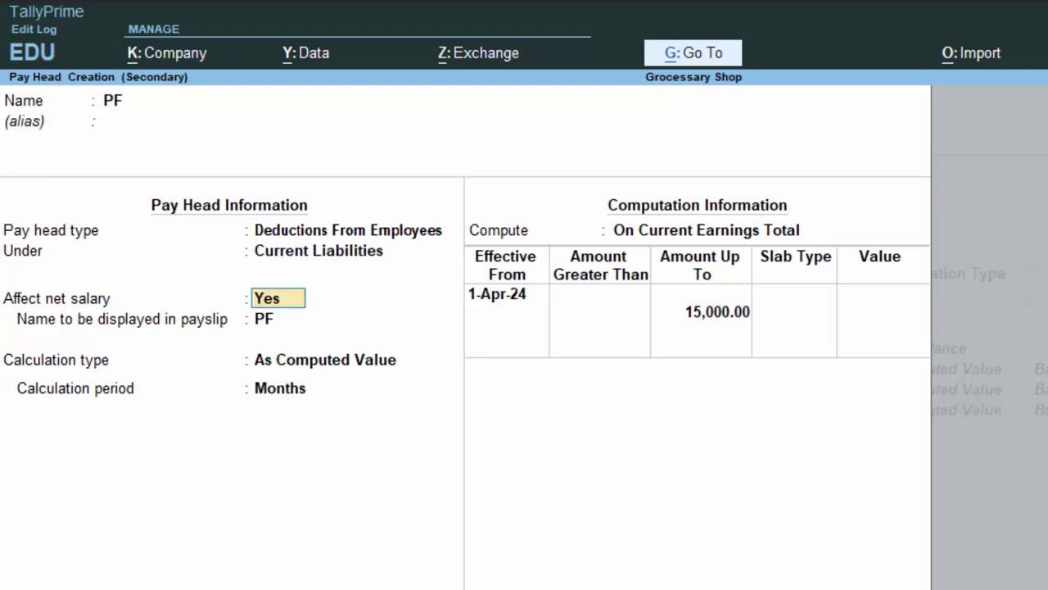
Step: Keep PF affecting net salary As Computed Value per month, computed On Current Earnings Total from 1-Apr-24
key(Return)
key(Return)
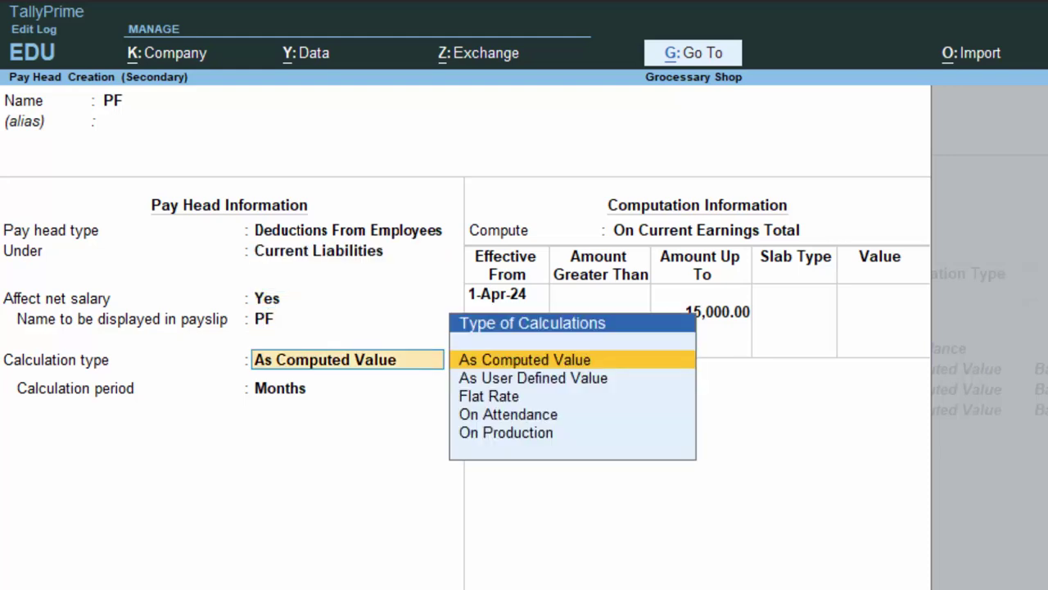
key(Return)
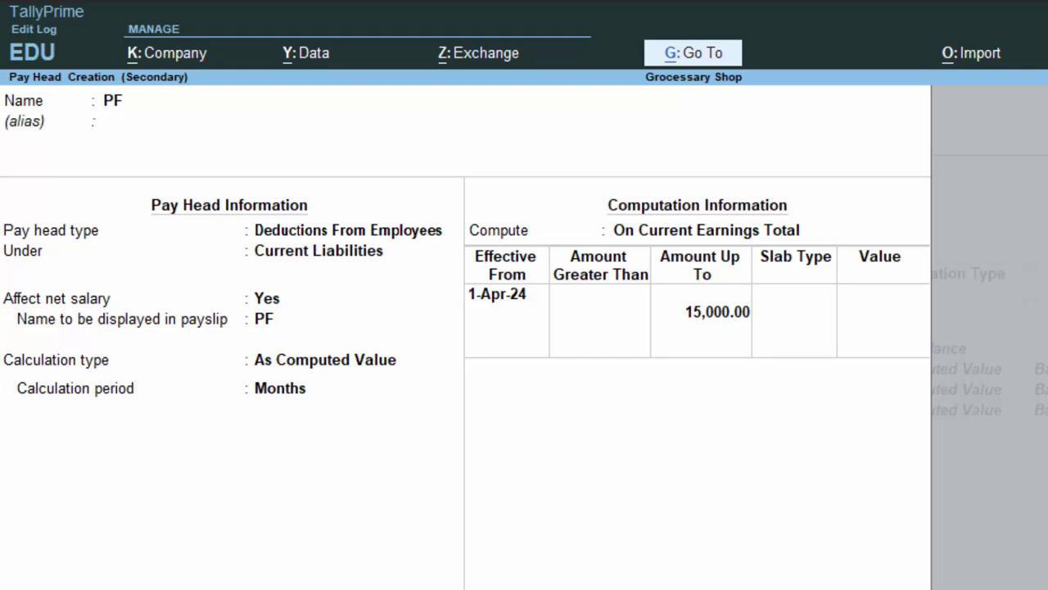
key(Return)
key(Return)
key(Return)
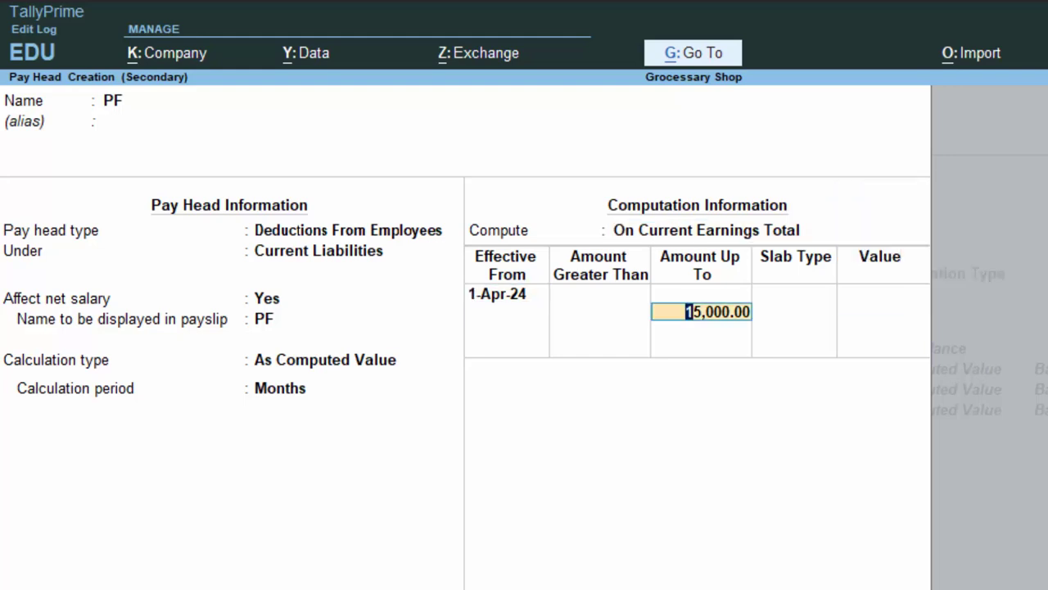
Step: Give the PF slab for amounts up to 15,000 a percentage value of 5%
key(Return)
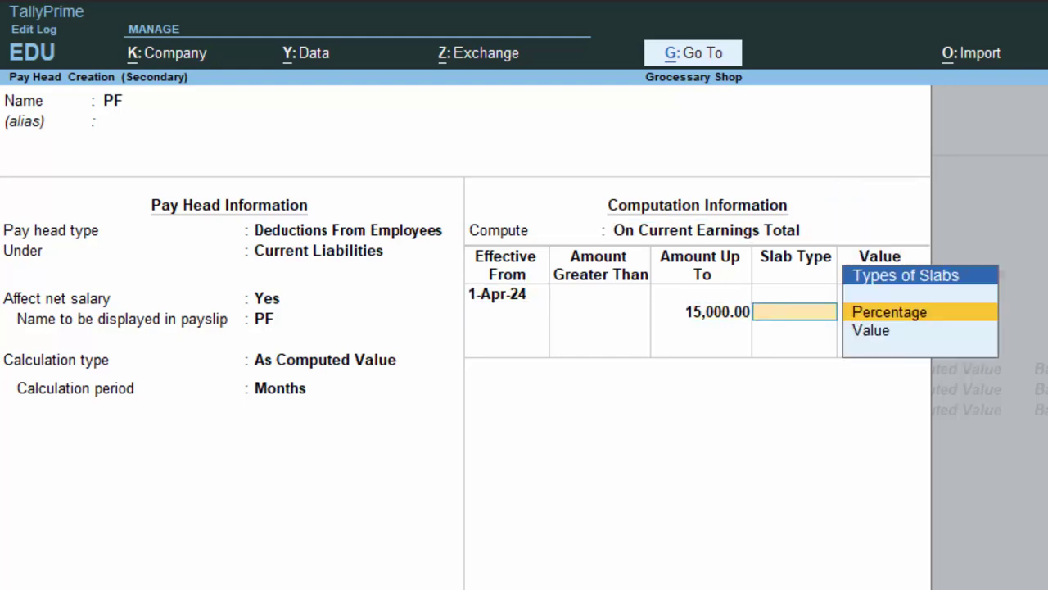
key(Return)
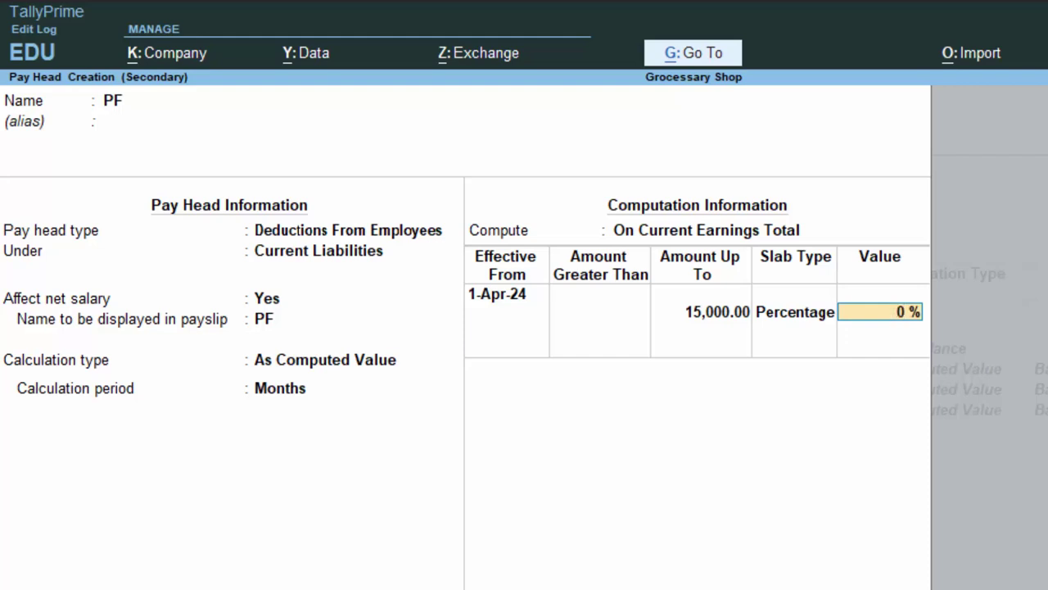
text(5)
key(Return)
key(Return)
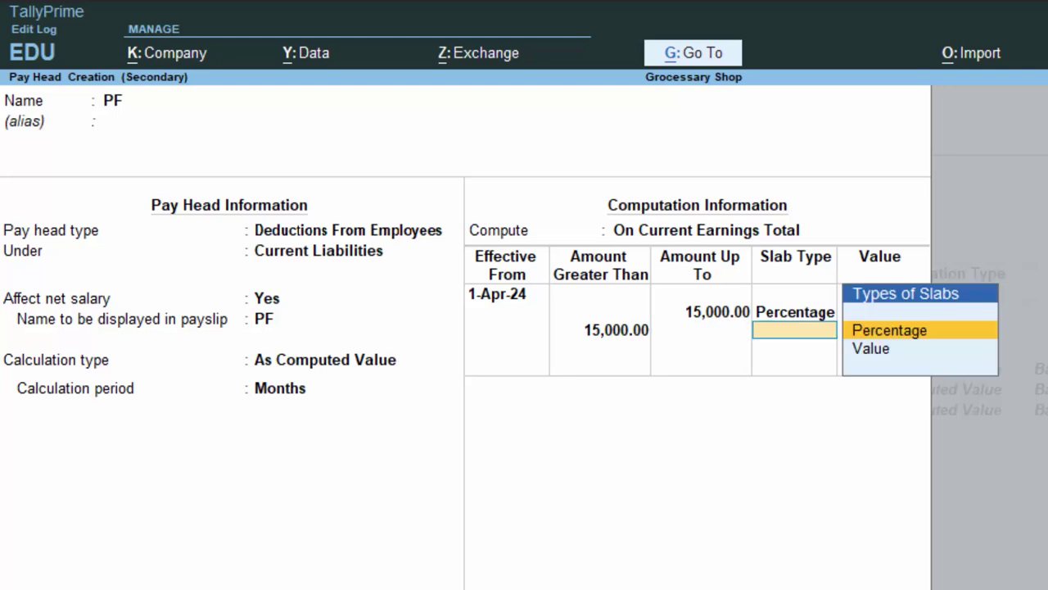
Step: Add a PF slab of 15% for amounts above 15,000 and save the pay head
key(Return)
text(15)
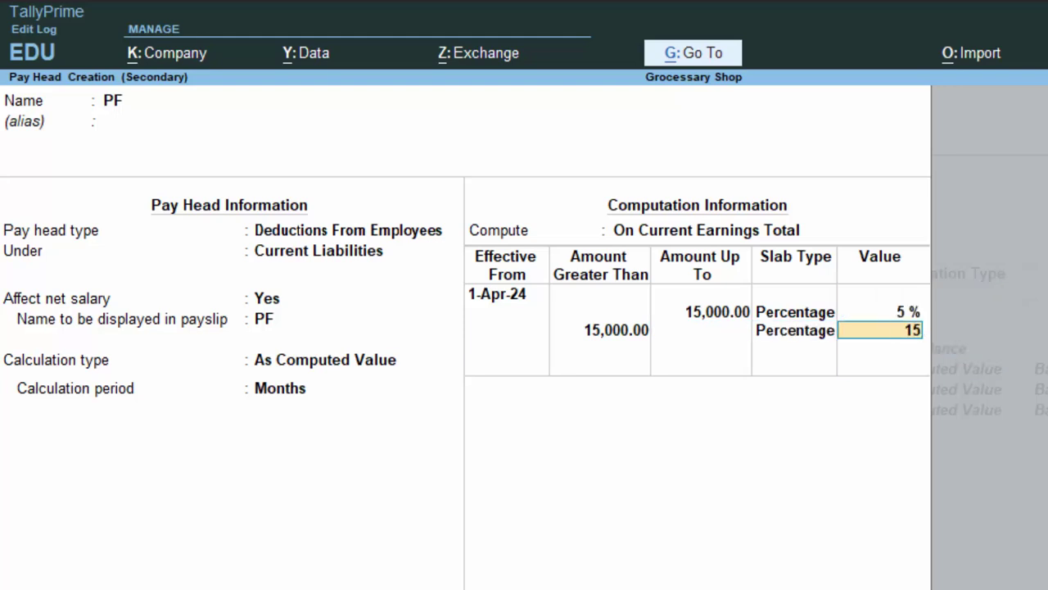
key(Return)
key(Return)
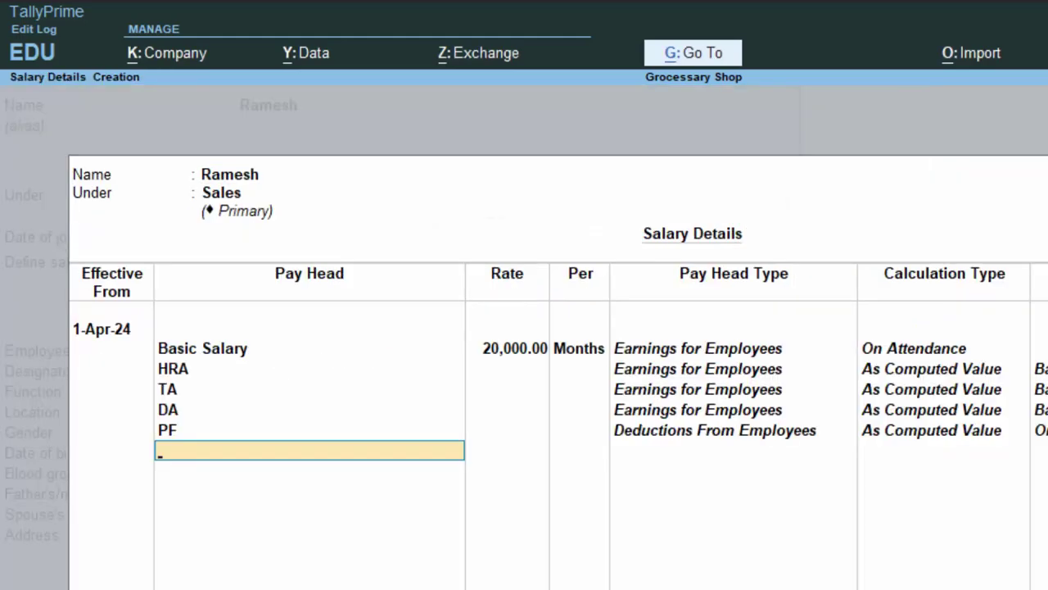
Step: Finish the employee's salary details and enter the employee number
key(Return)
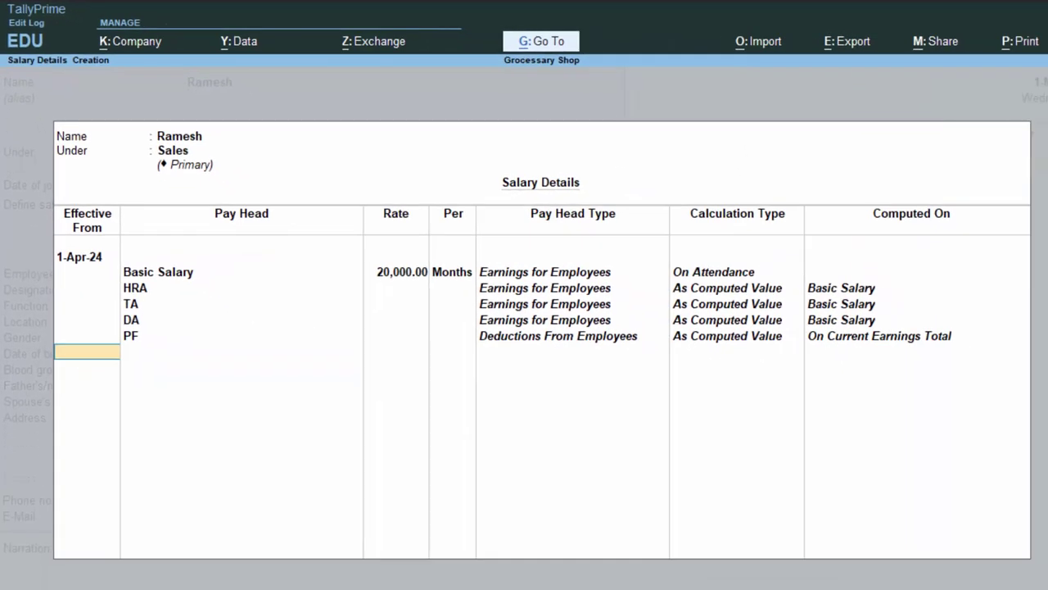
key(Return)
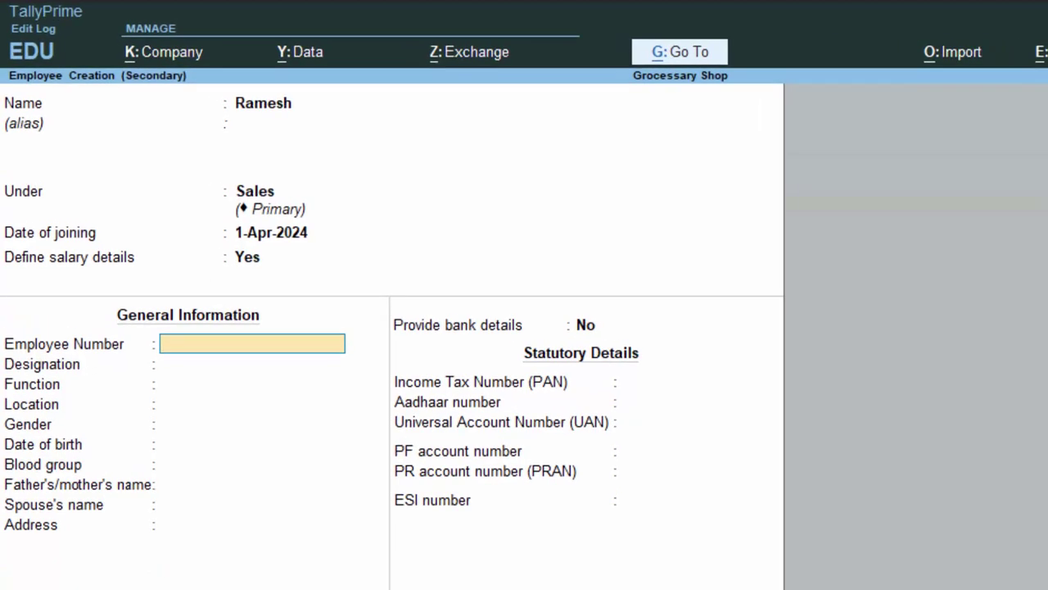
text(3553)
key(Return)
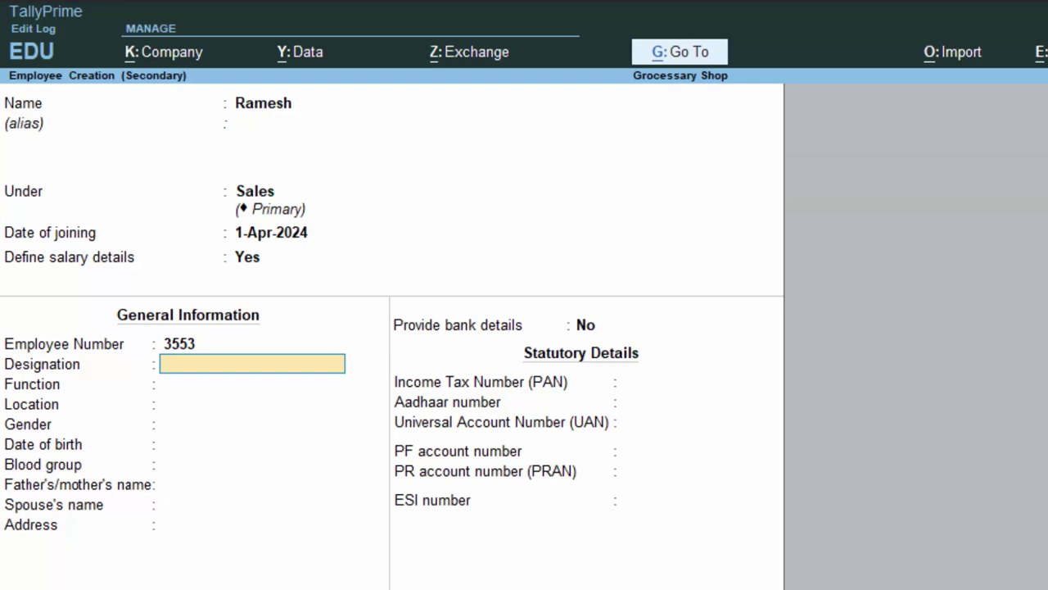
Step: Set the employee's designation to Operator, function to Computer Operator and location to Deoria
text(Operator)
key(Return)
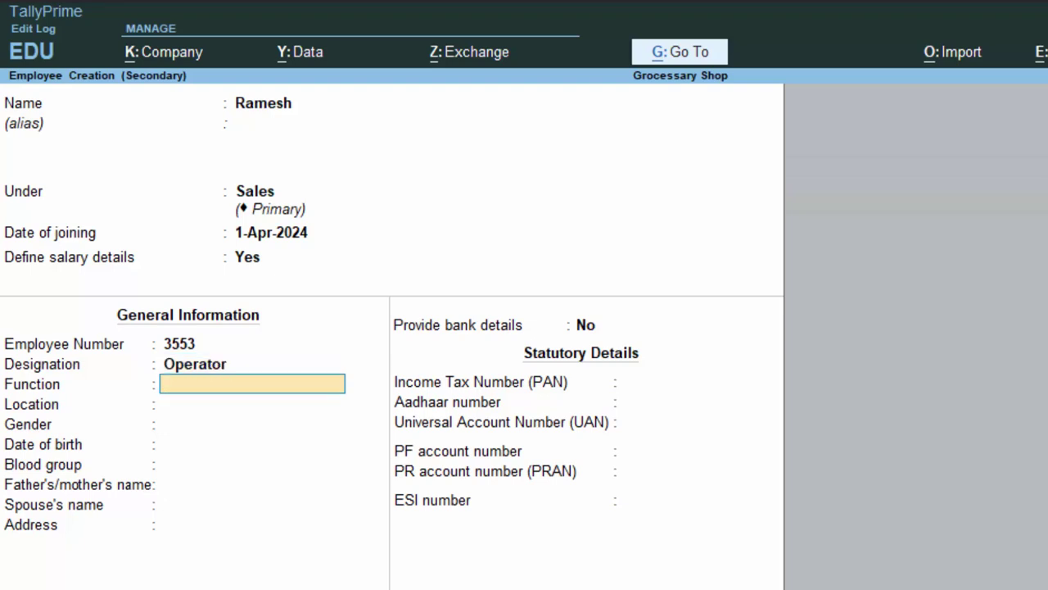
text(Computer)
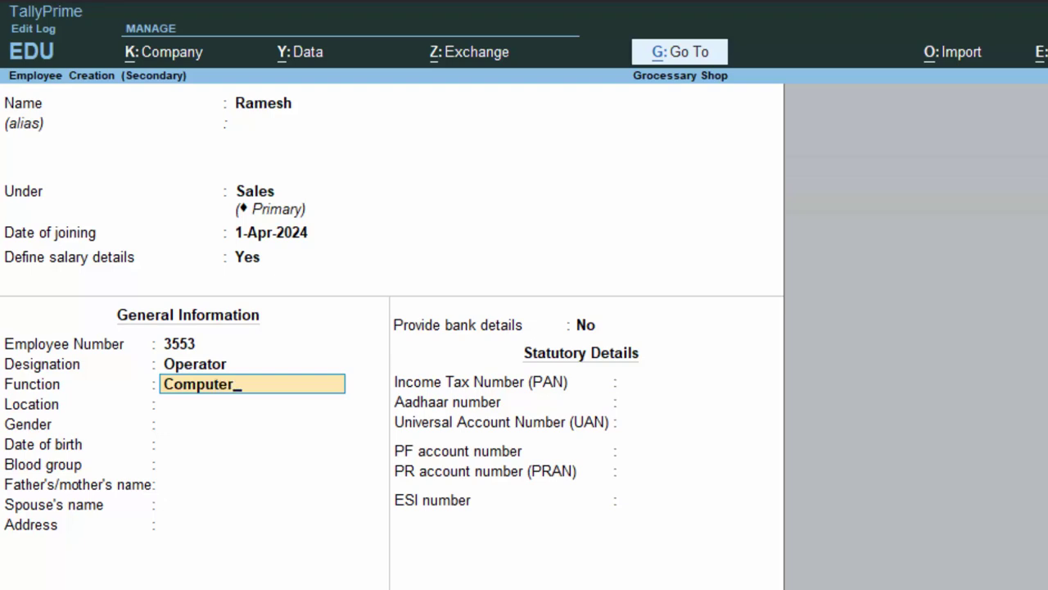
text( Operato)
text(r)
key(Return)
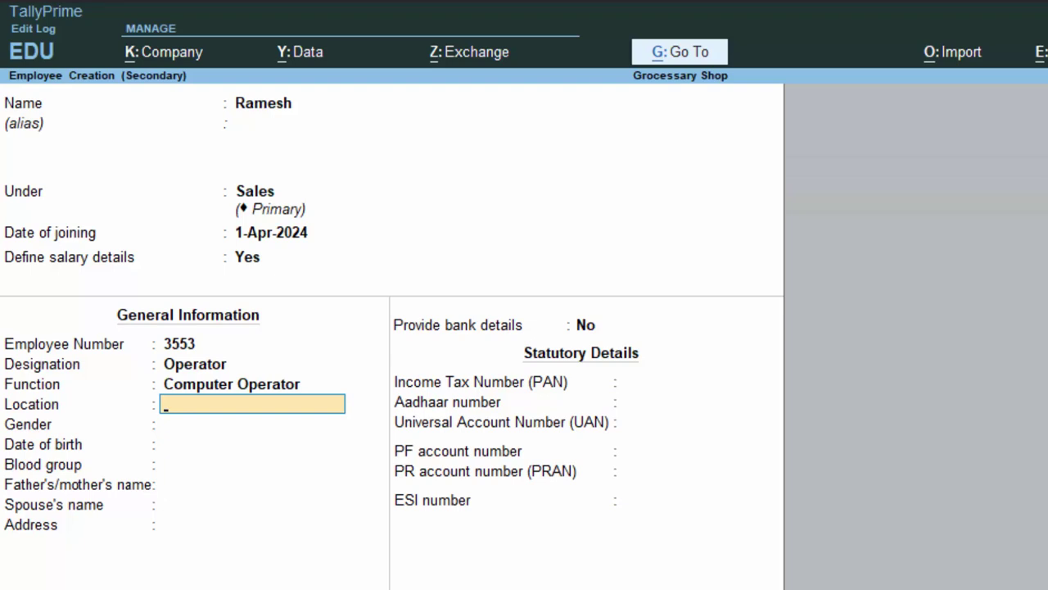
text(Deoria)
key(Return)
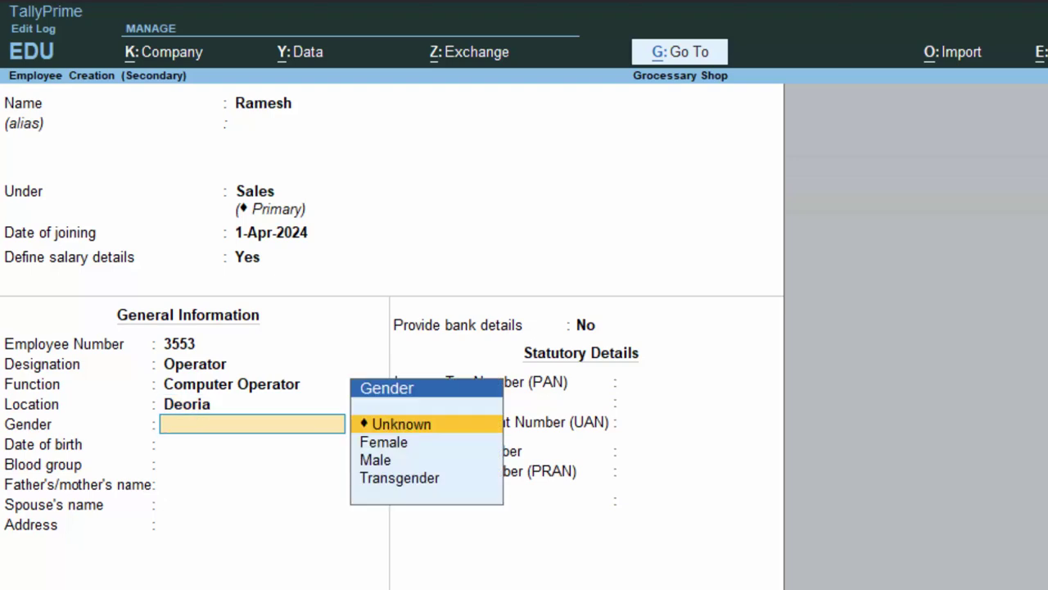
Step: Set the employee's gender to Male and blood group to Unknown, leaving date of birth, parent's name, spouse's name and address blank
key(Down)
key(Down)
key(Return)
key(Return)
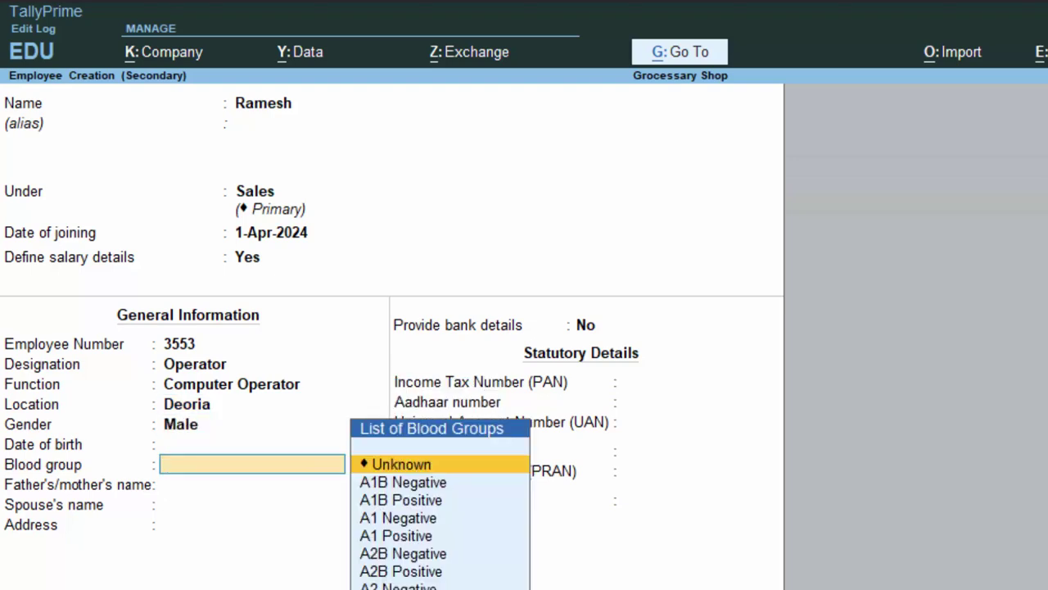
key(Return)
key(Return)
key(Return)
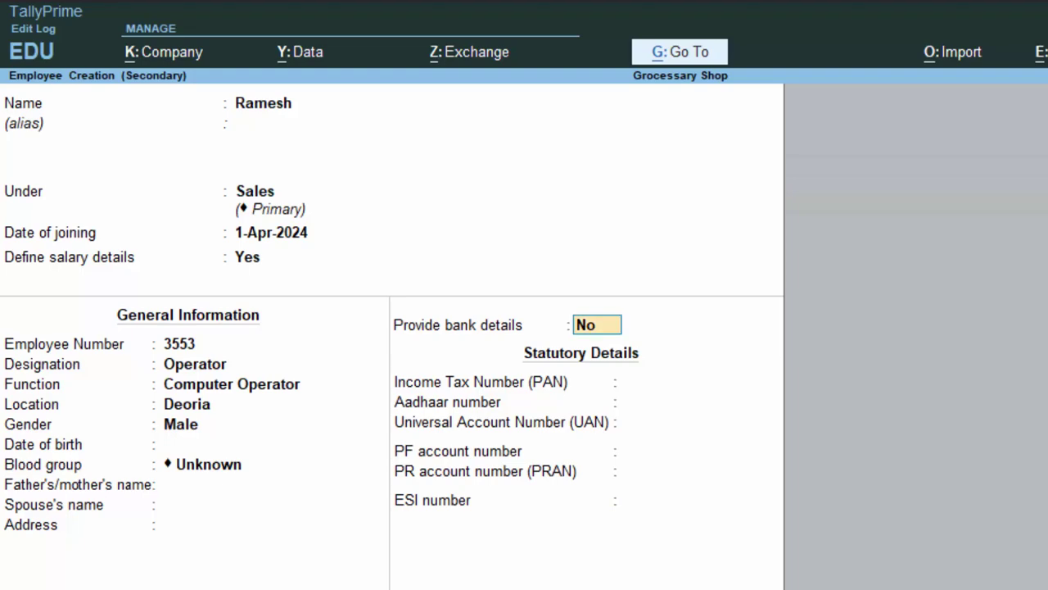
Step: Keep Provide bank details at No, leave all statutory details blank and save the employee
key(Return)
key(Return)
key(Return)
key(Return)
key(Return)
key(Return)
key(Return)
key(Return)
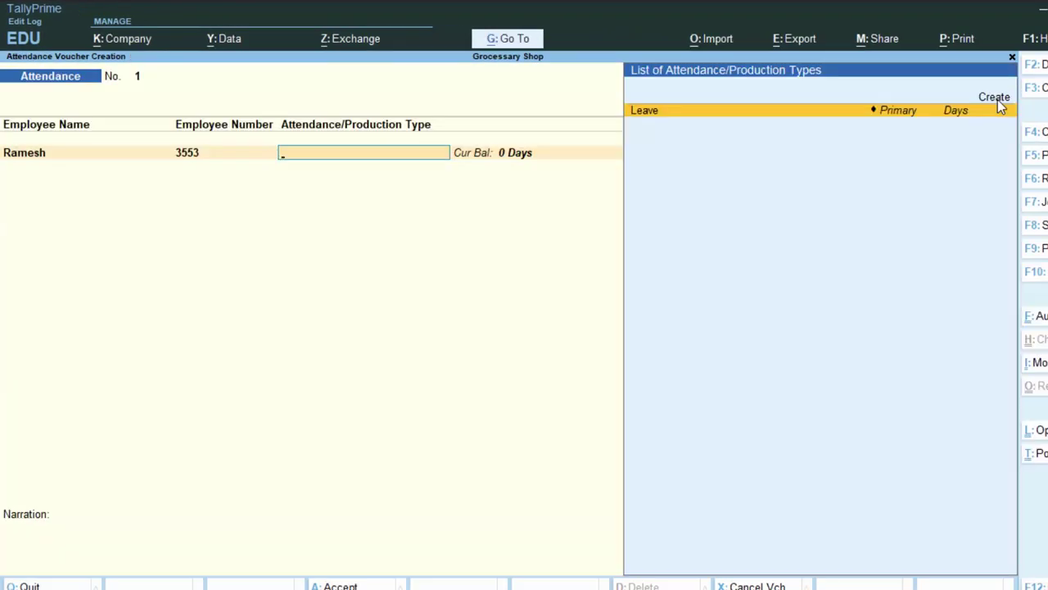
Step: Record 4 days of Leave for the employee in the attendance voucher and save it
key(Return)
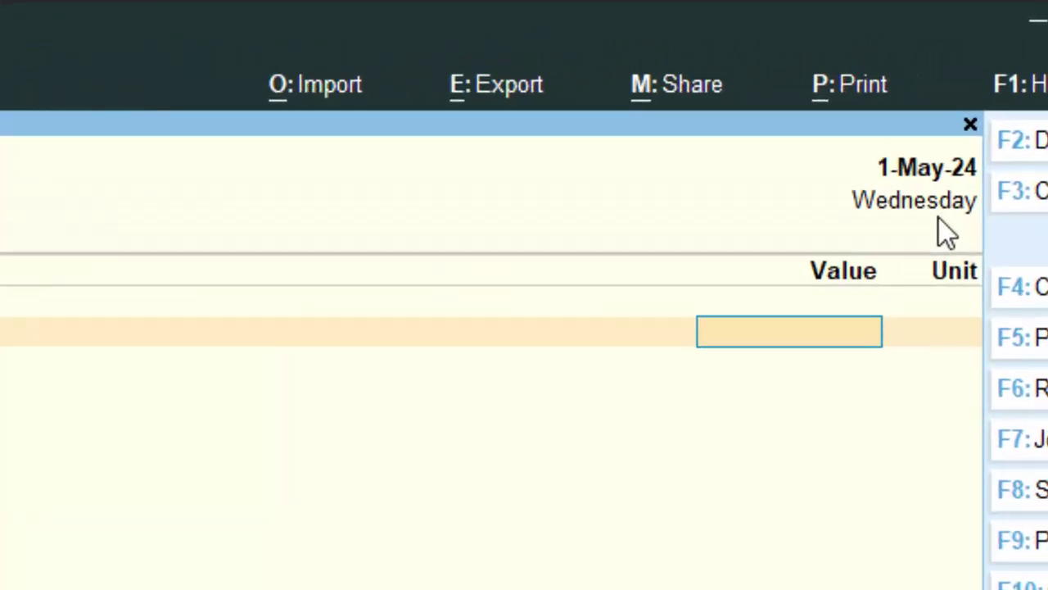
text(4)
key(Return)
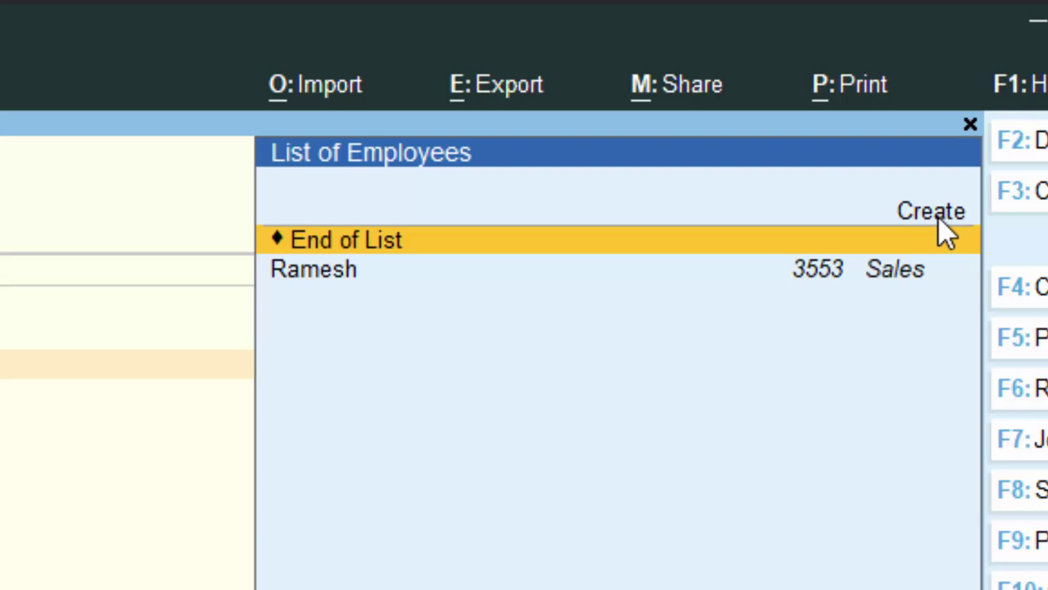
key(Return)
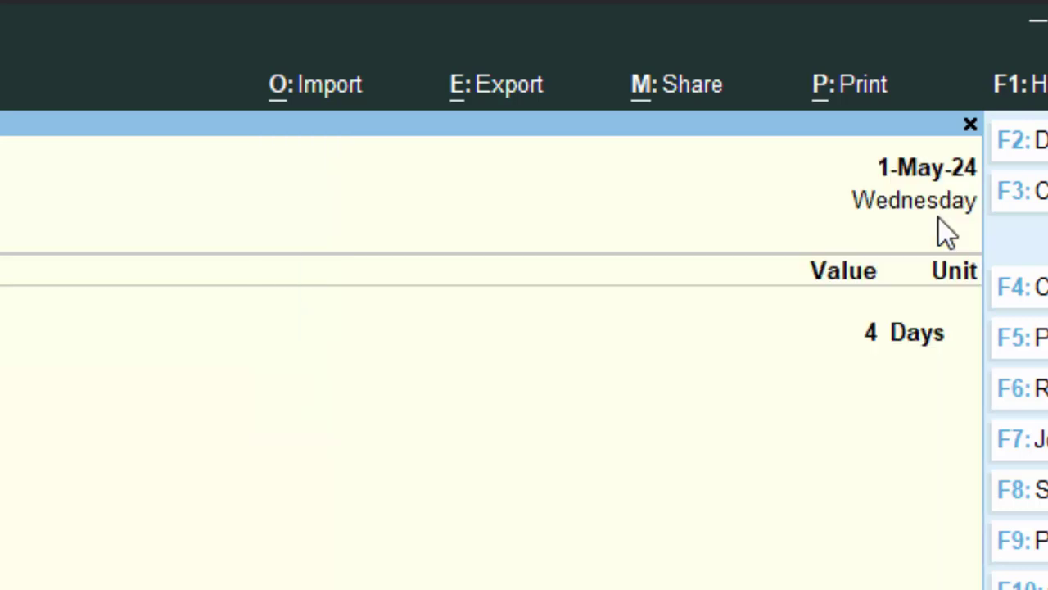
key(Return)
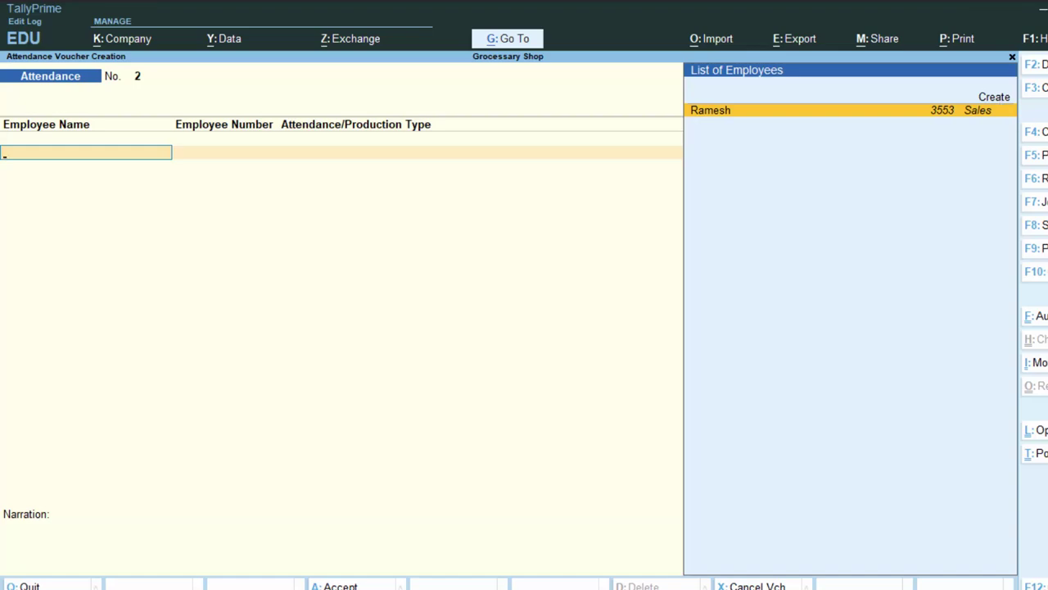
Step: Switch the voucher type to Payroll and choose Cash as the account
key(F10)
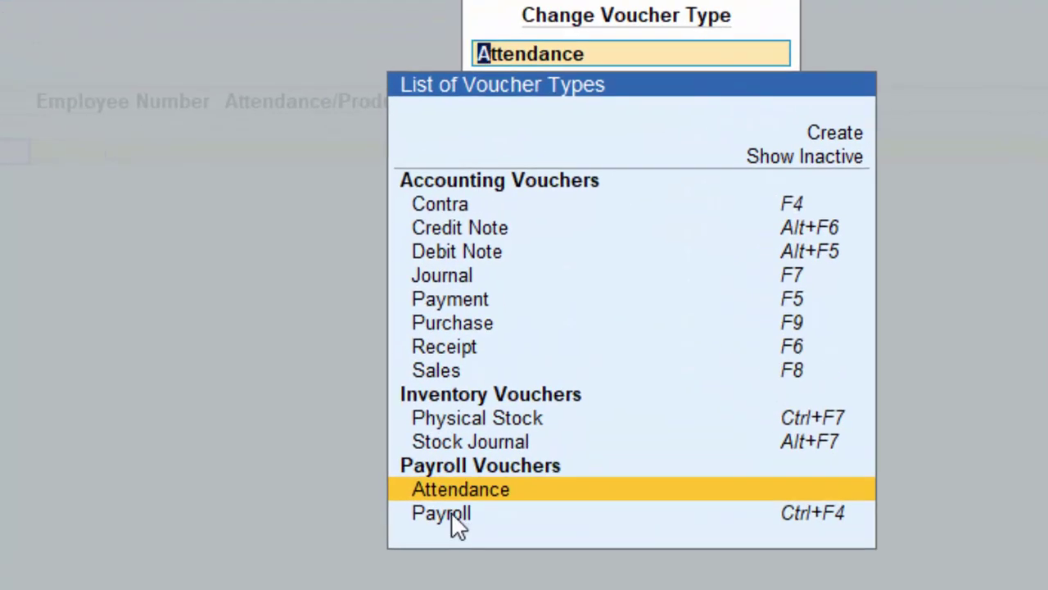
click(434, 516)
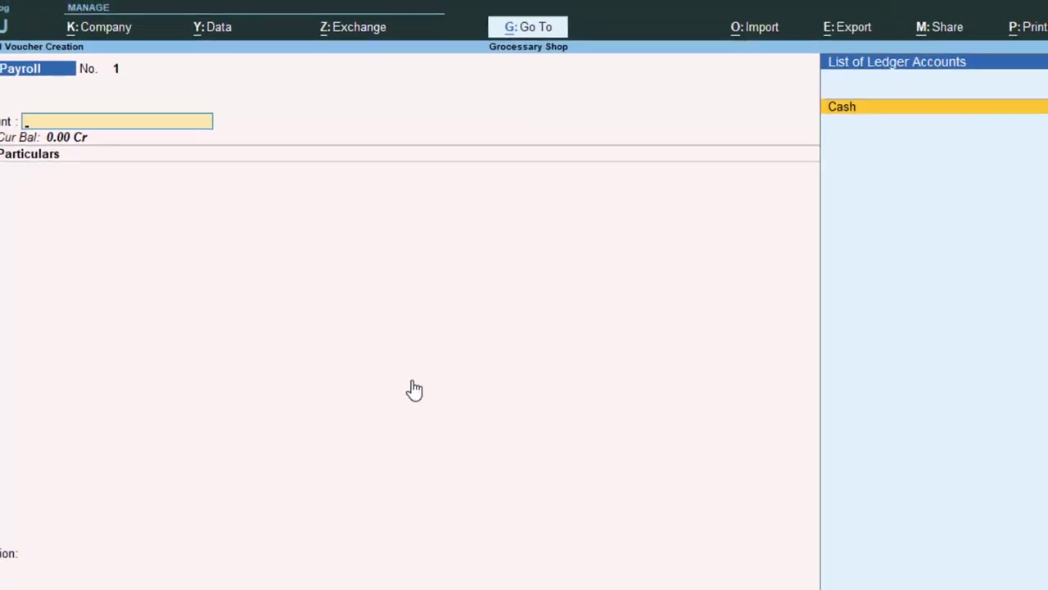
key(Return)
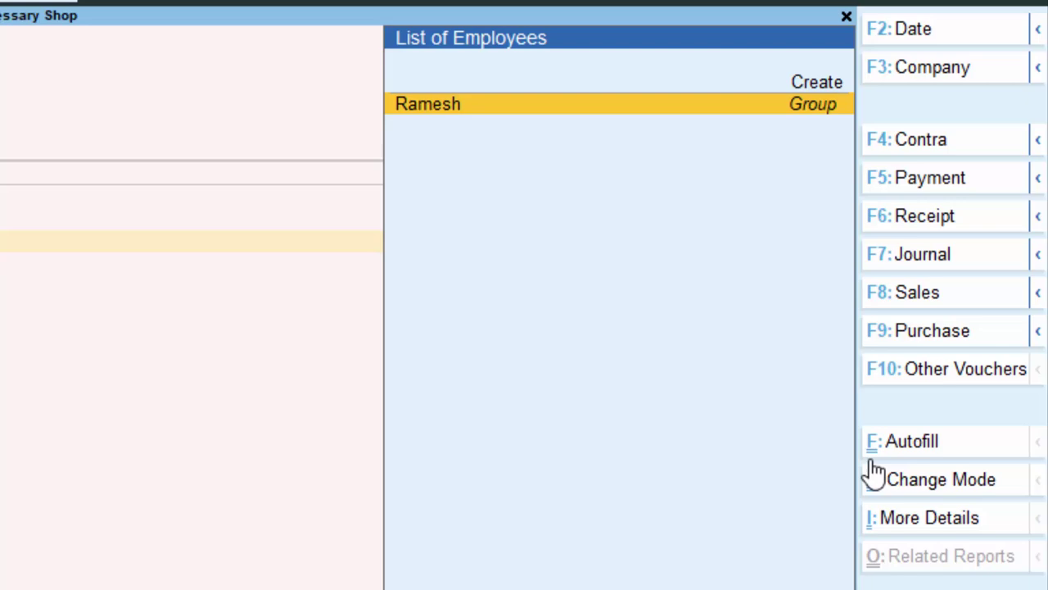
Step: Start autofilling the payroll voucher with Payroll Autofill as the transaction type, processed for Salary
key(ctrl)
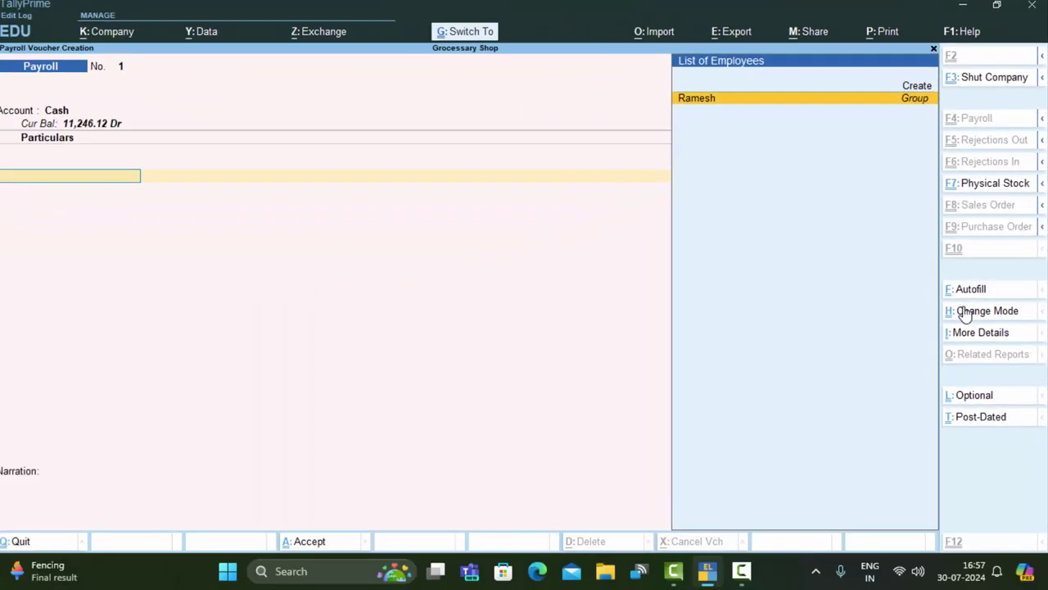
key(ctrl+f)
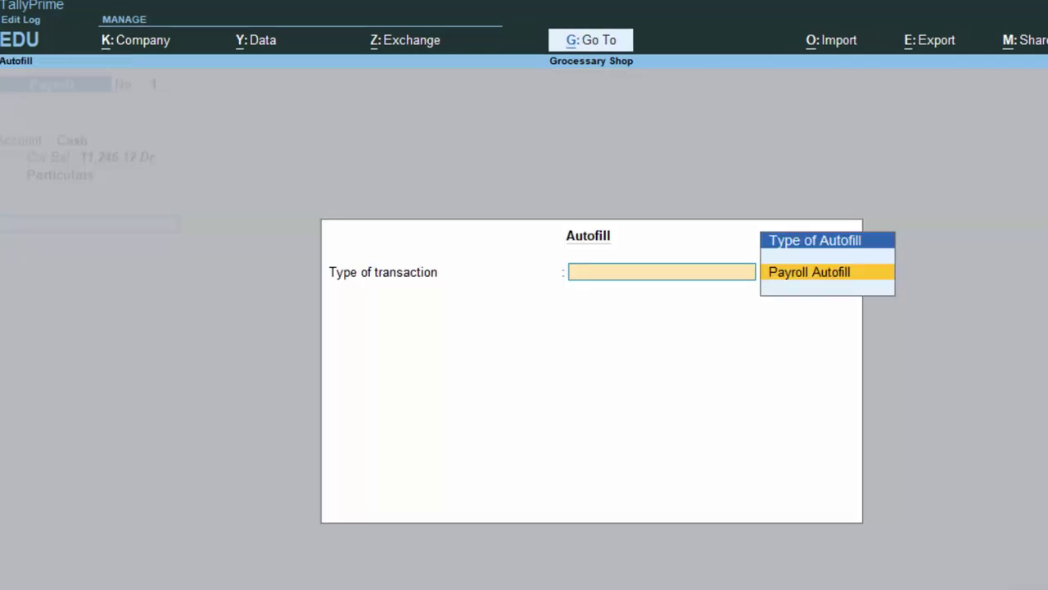
key(Return)
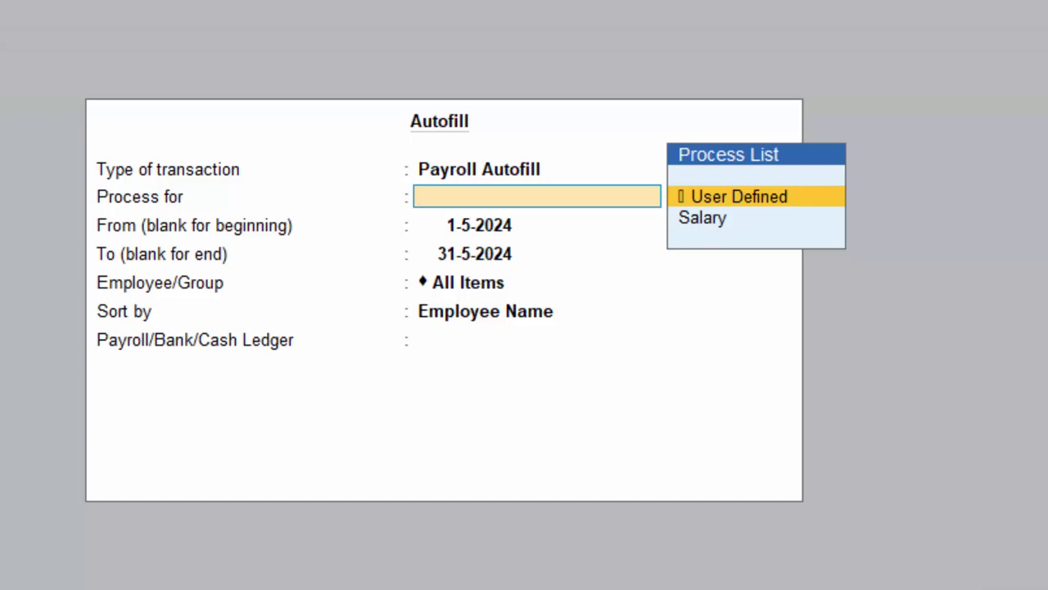
key(Down)
key(Return)
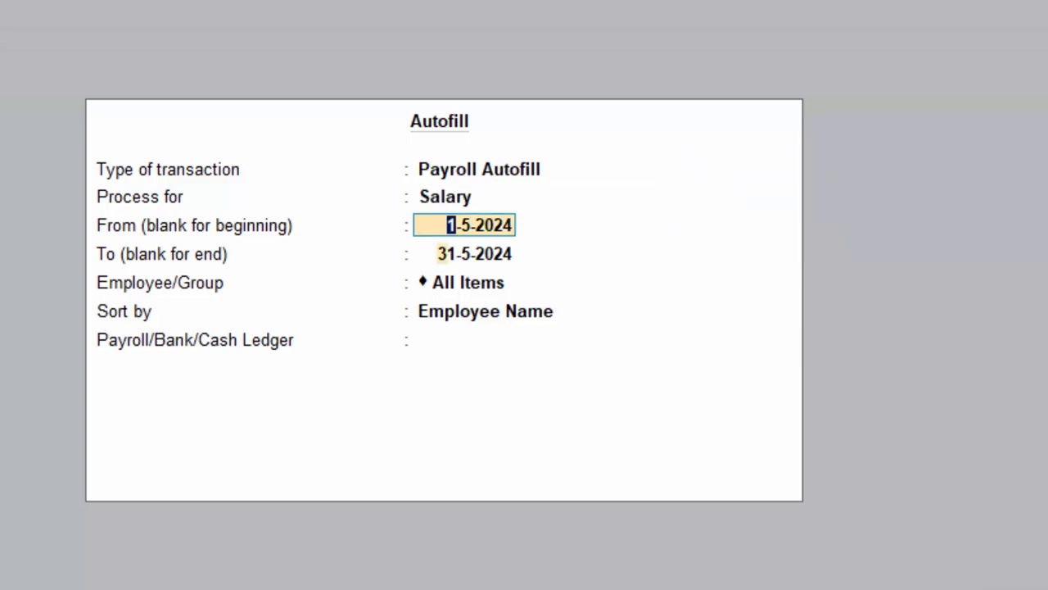
Step: Set the autofill period from 1-5-2024 to 1-6-2024
key(Return)
text(1)
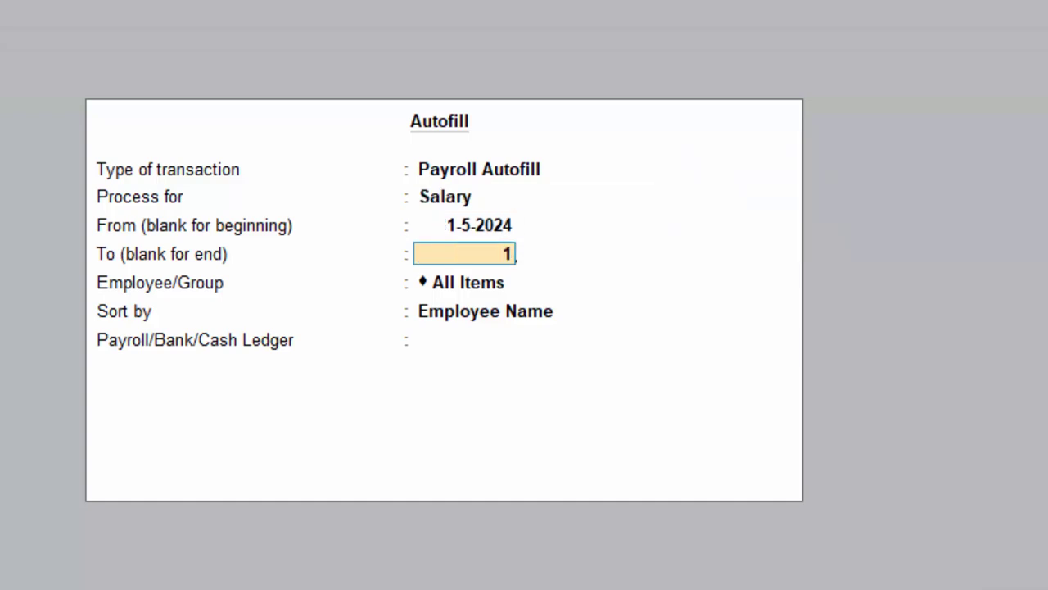
text(-6-202)
text(4)
key(Return)
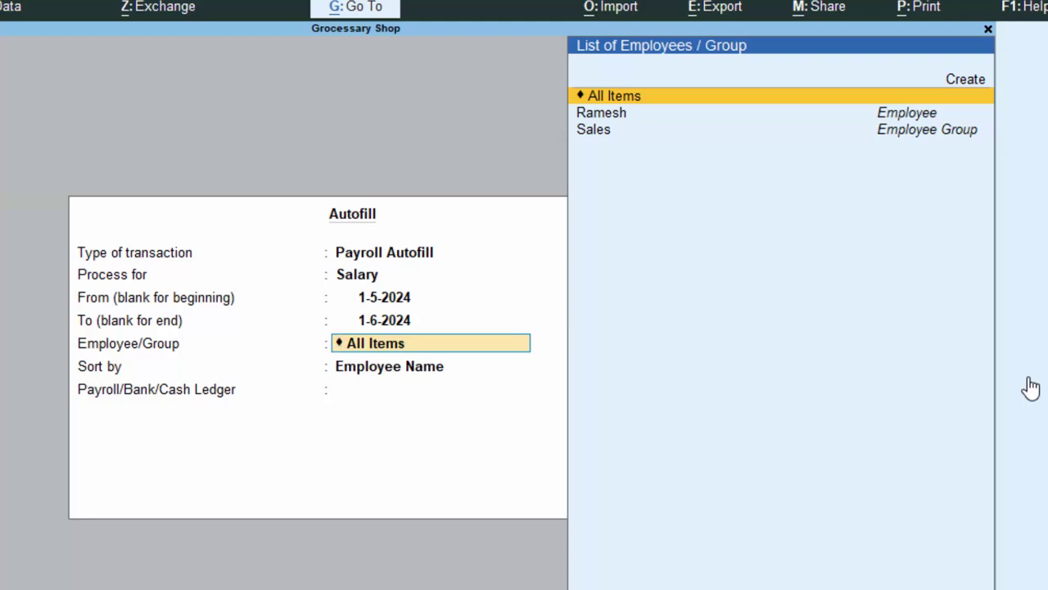
Step: Fill the payroll voucher for the single employee, sorted by Employee Name, with Cash as the payroll ledger
key(Down)
key(Return)
key(Return)
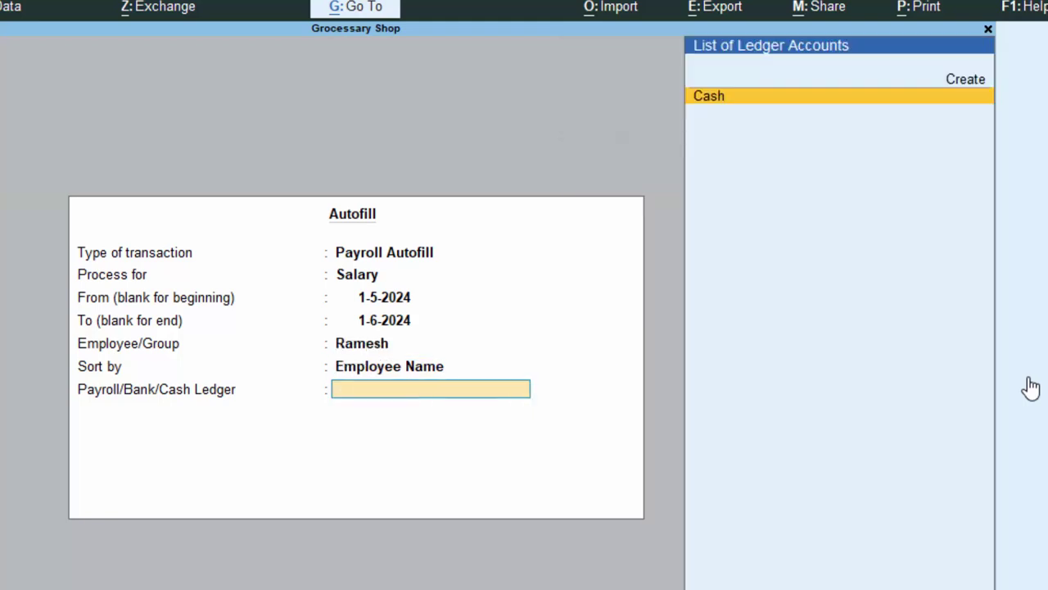
key(Return)
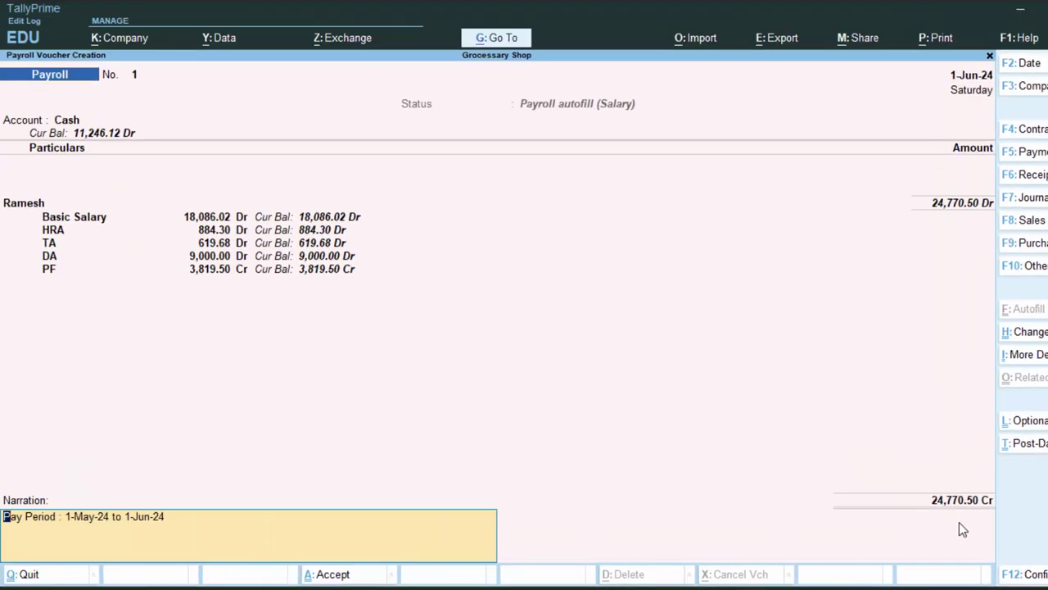
Step: Accept the payroll voucher with its pay period narration and exit voucher entry back to the Gateway of Tally
key(Return)
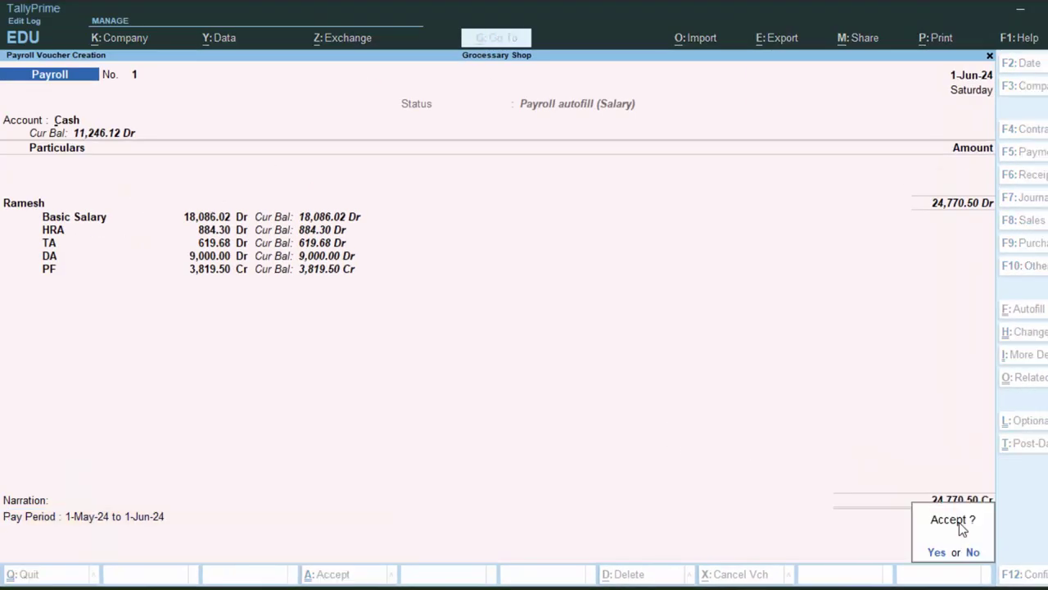
key(Return)
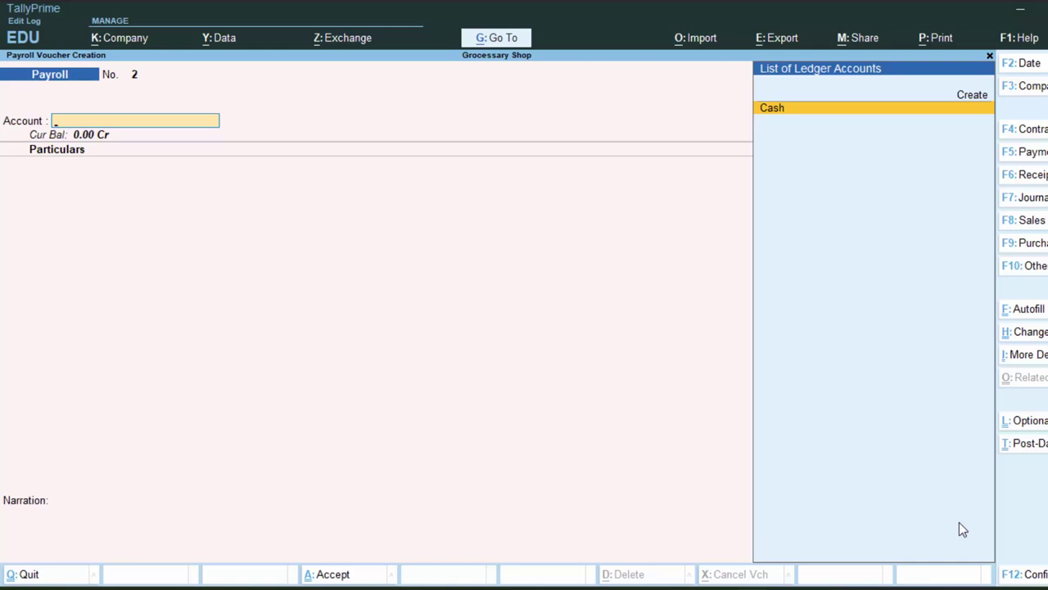
key(Escape)
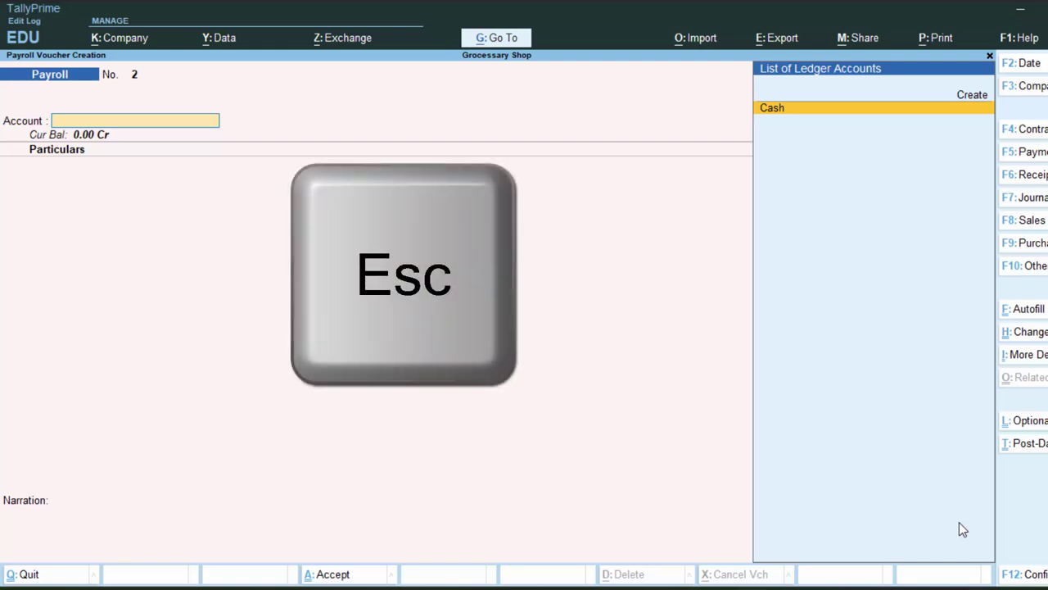
key(Escape)
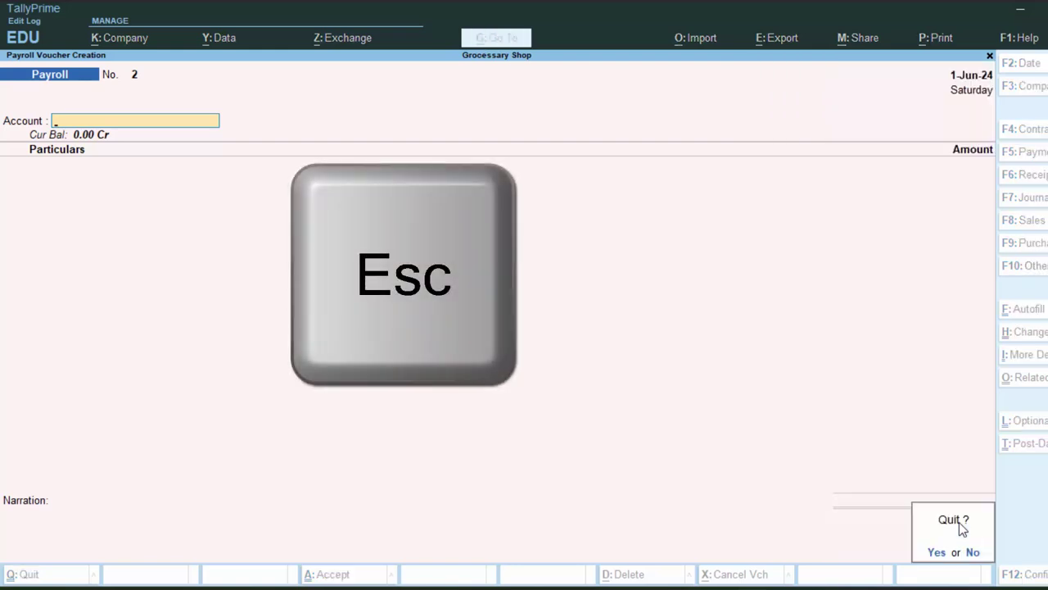
key(y)
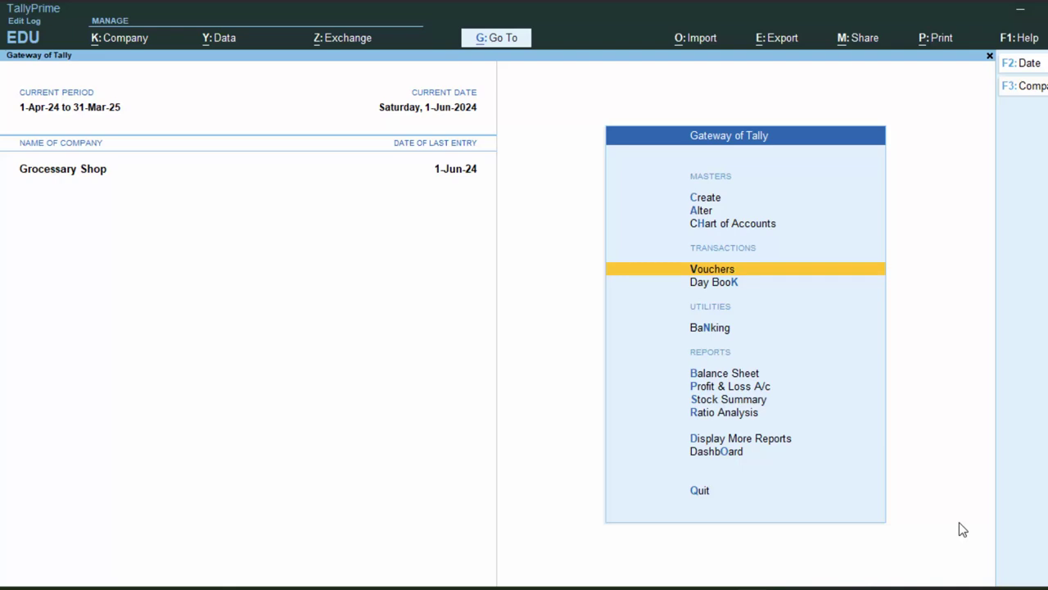
Step: Open the Payroll Reports among the additional display reports
key(d)
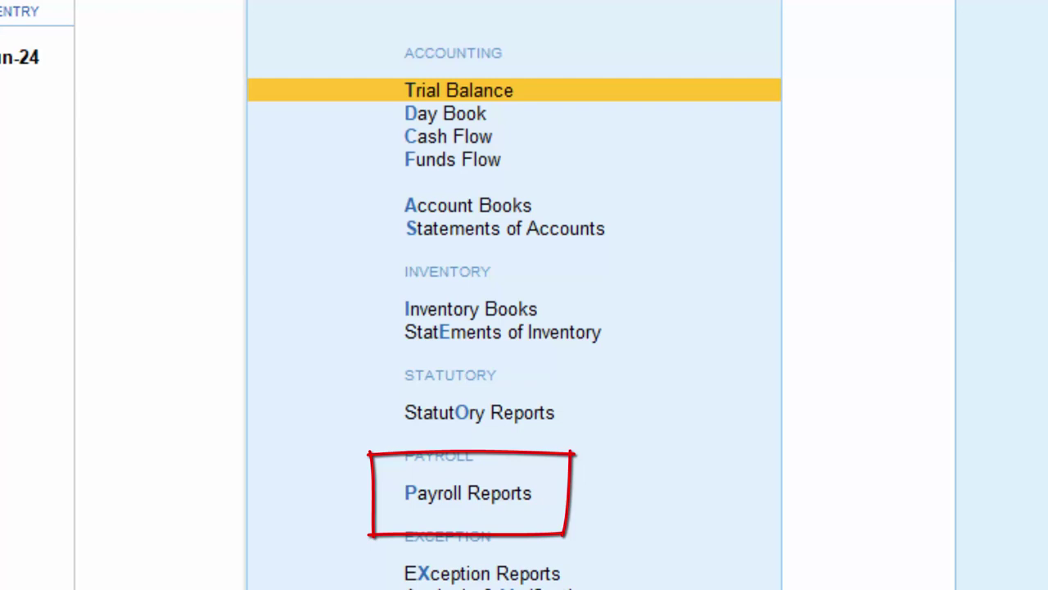
key(Down)
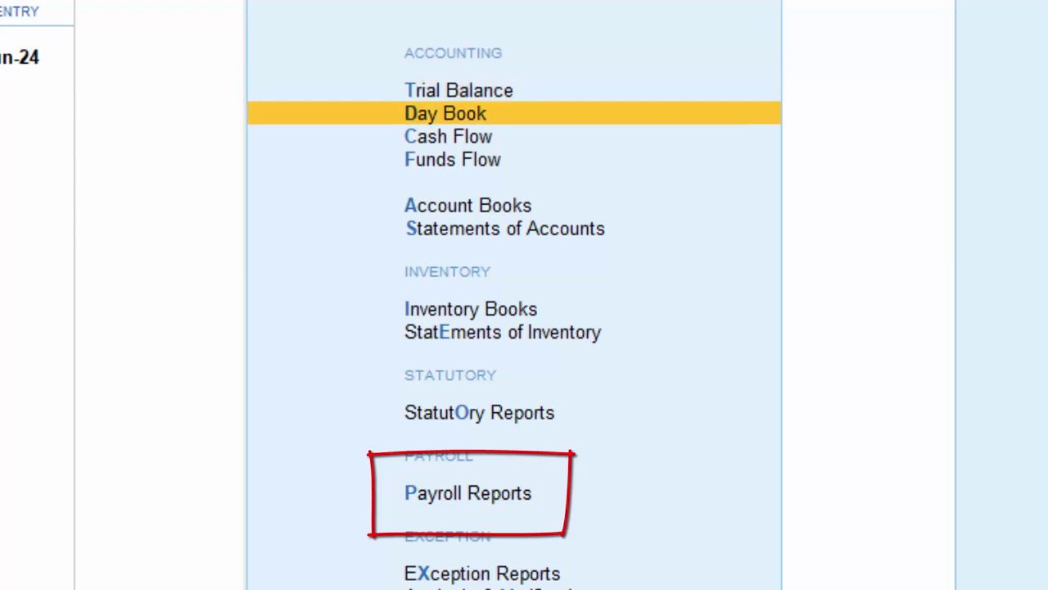
key(Down)
key(Down)
key(Down)
key(Down)
key(Down)
key(Down)
key(Down)
key(Down)
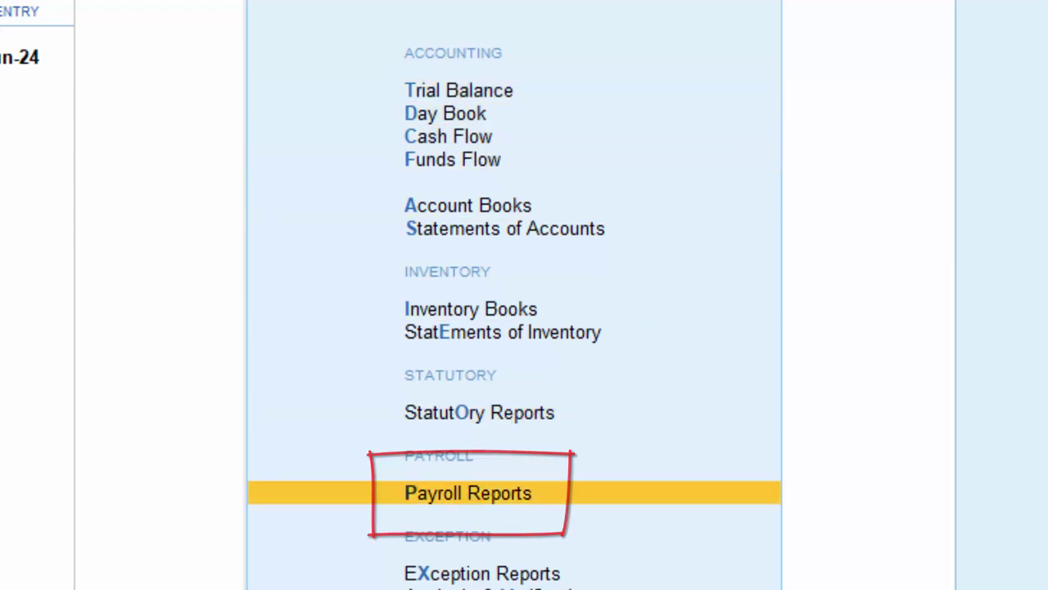
key(Return)
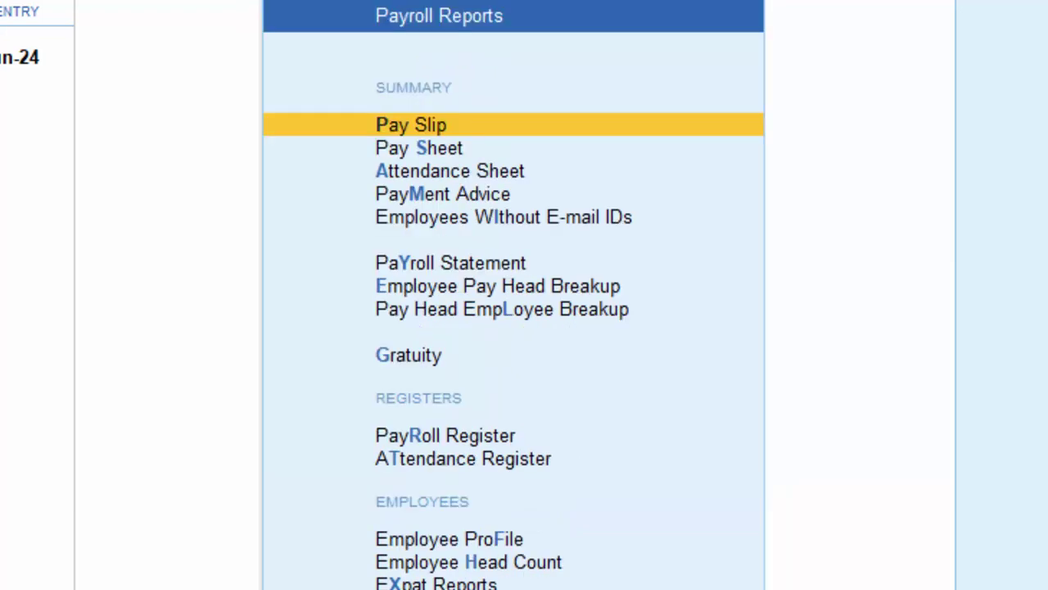
Step: Display the Pay Slip report for the individual employee
key(Return)
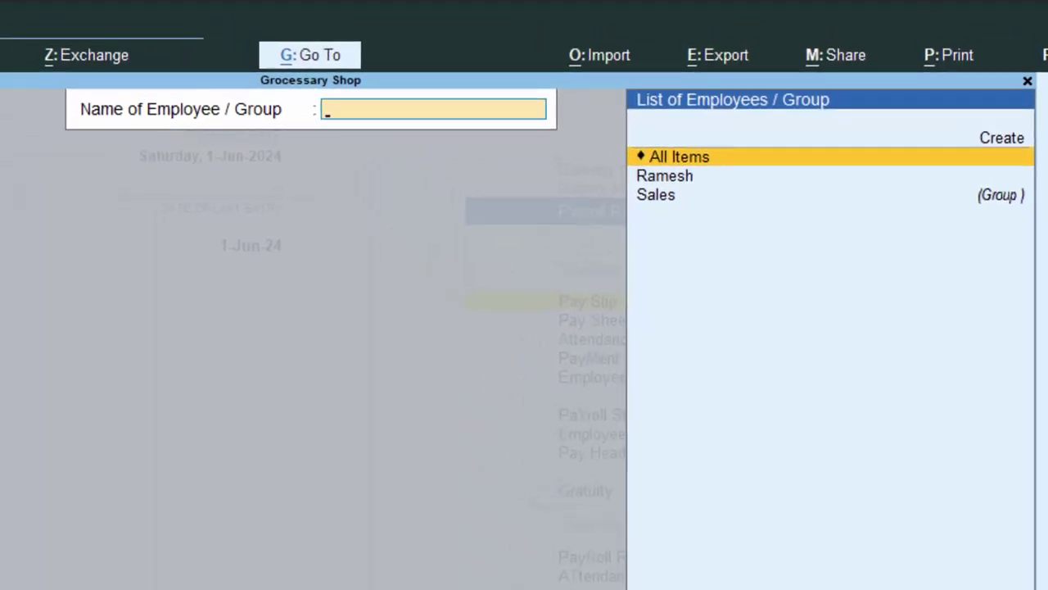
key(Down)
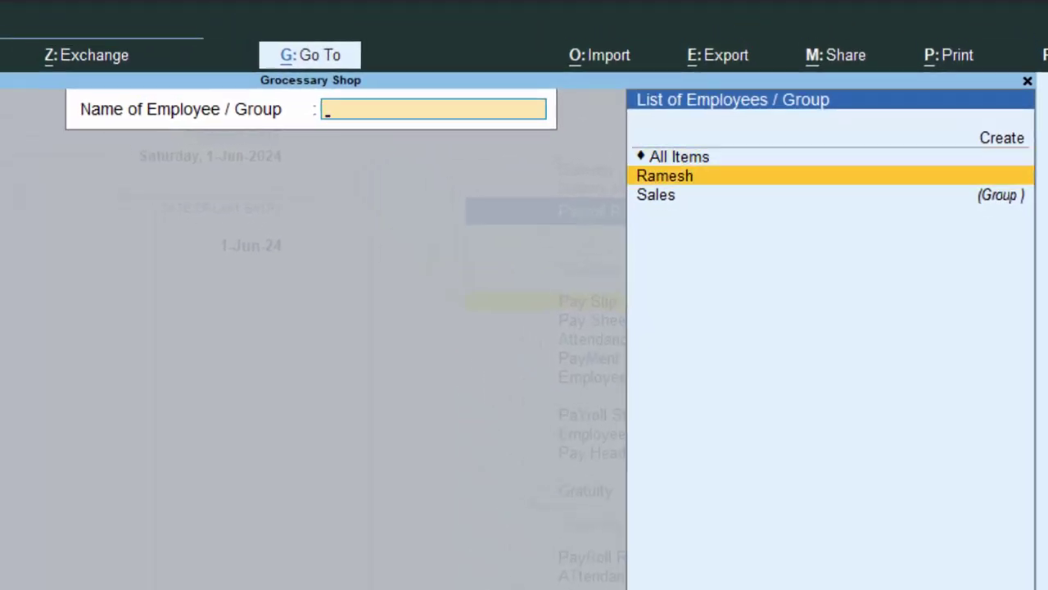
key(Return)
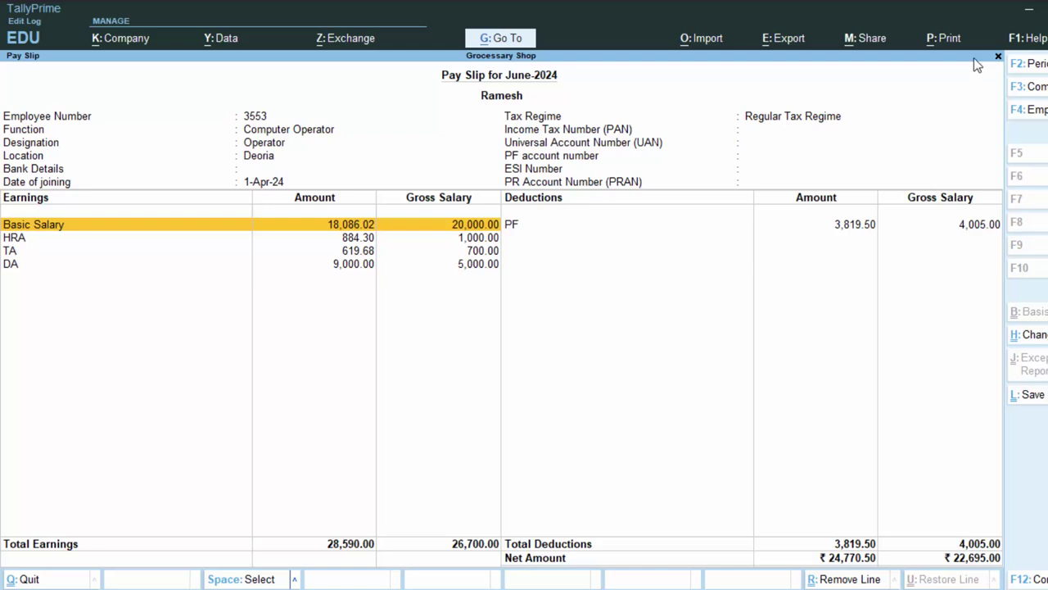
Step: Preview the current pay slip for printing and zoom in to examine its earnings, deductions and net amount
click(934, 37)
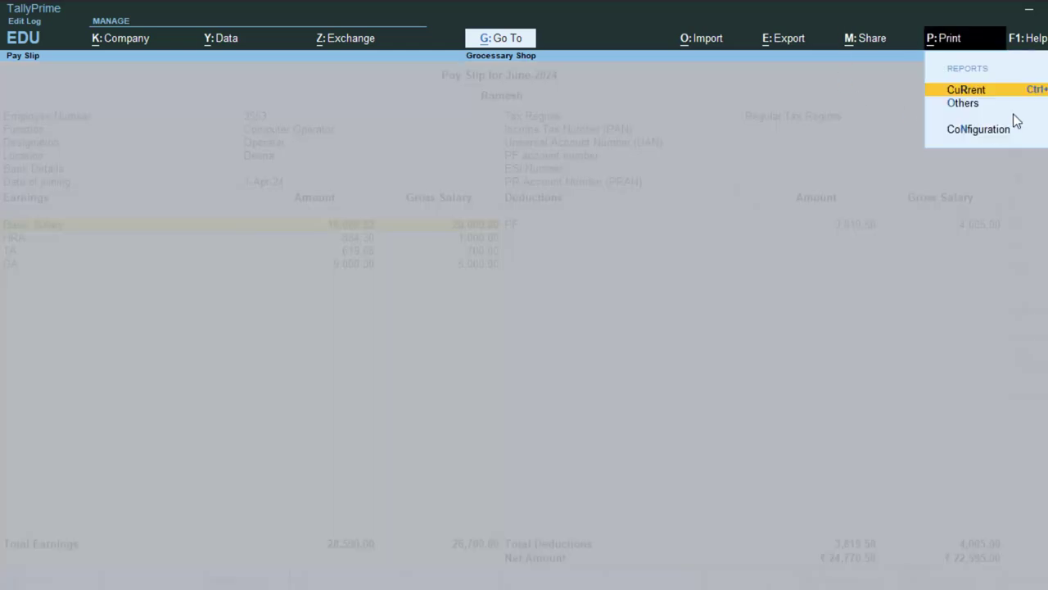
key(Return)
key(i)
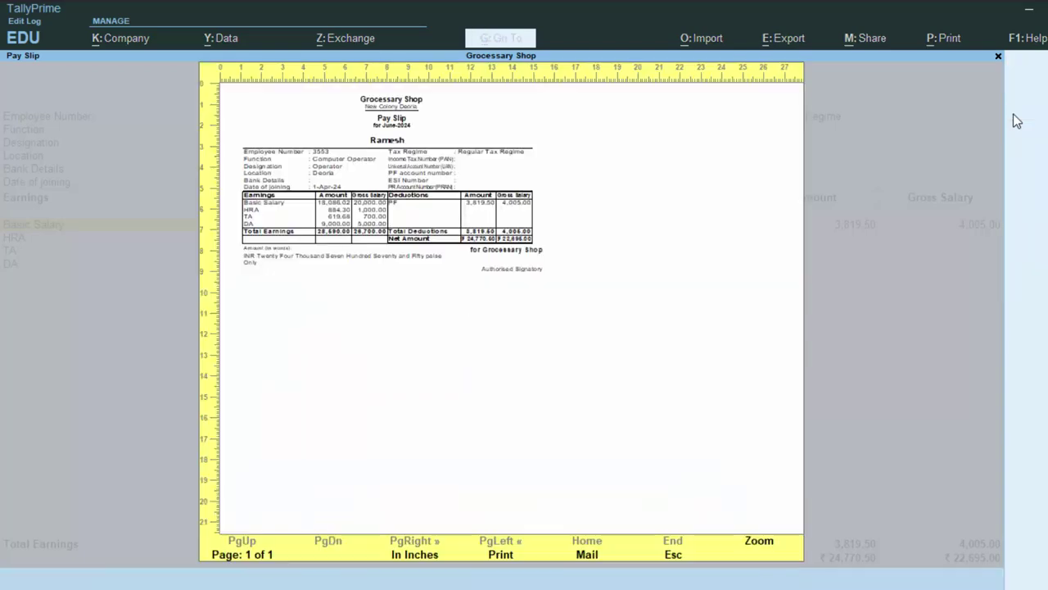
click(758, 544)
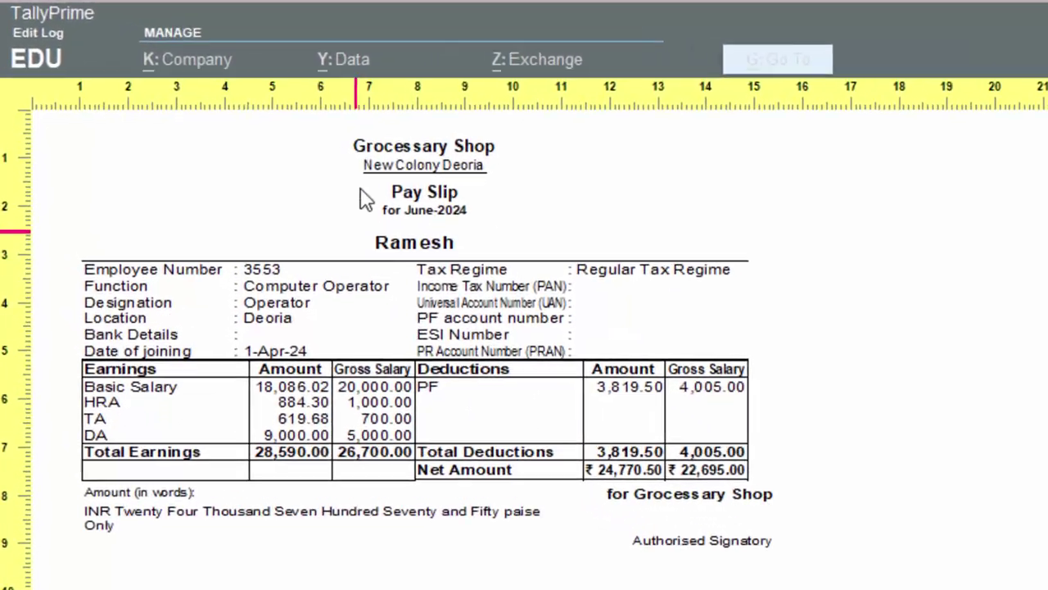